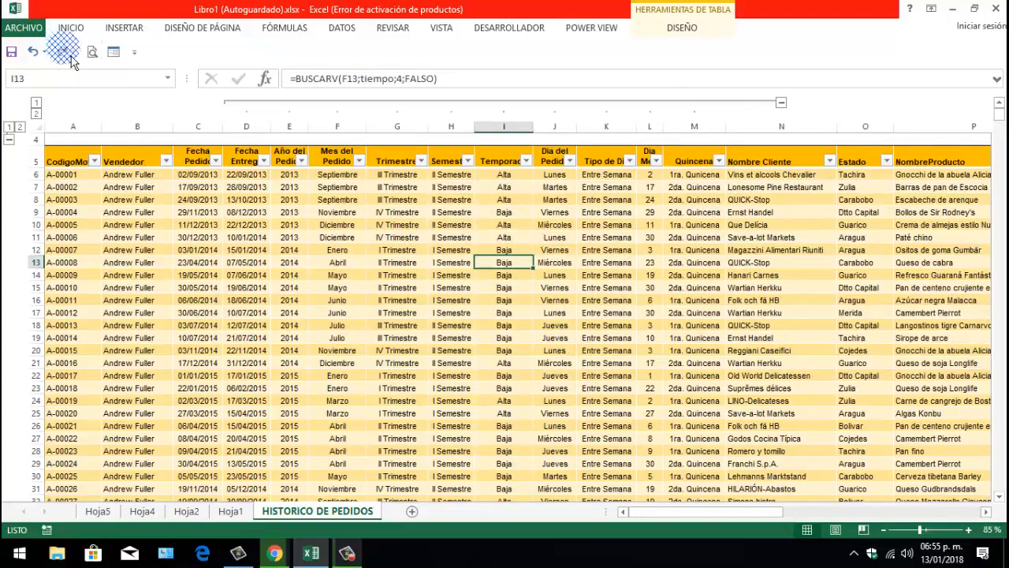
Create a pivot table from the Control_Pedidos table on a new worksheet
left_click(71, 29)
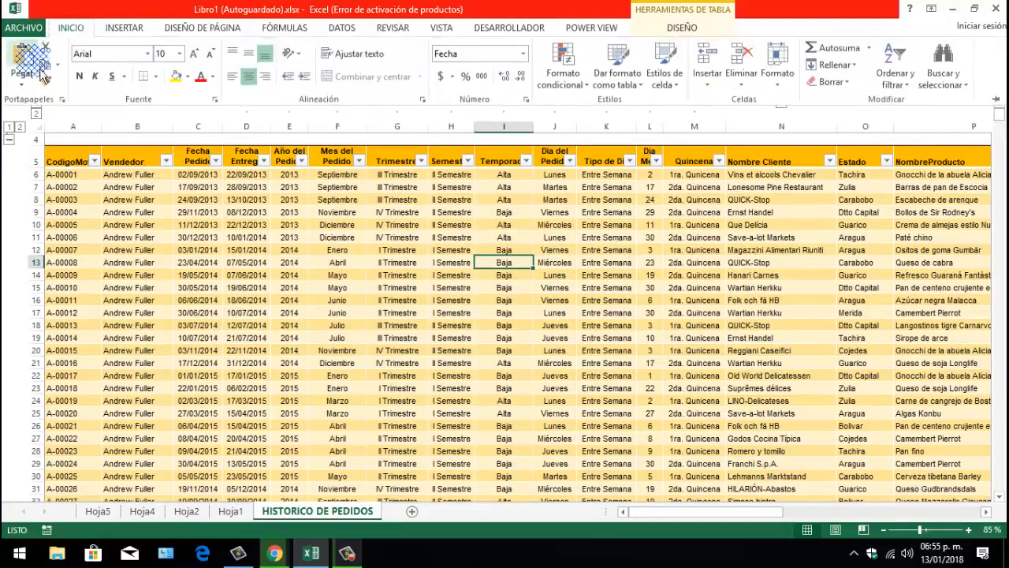
left_click(133, 29)
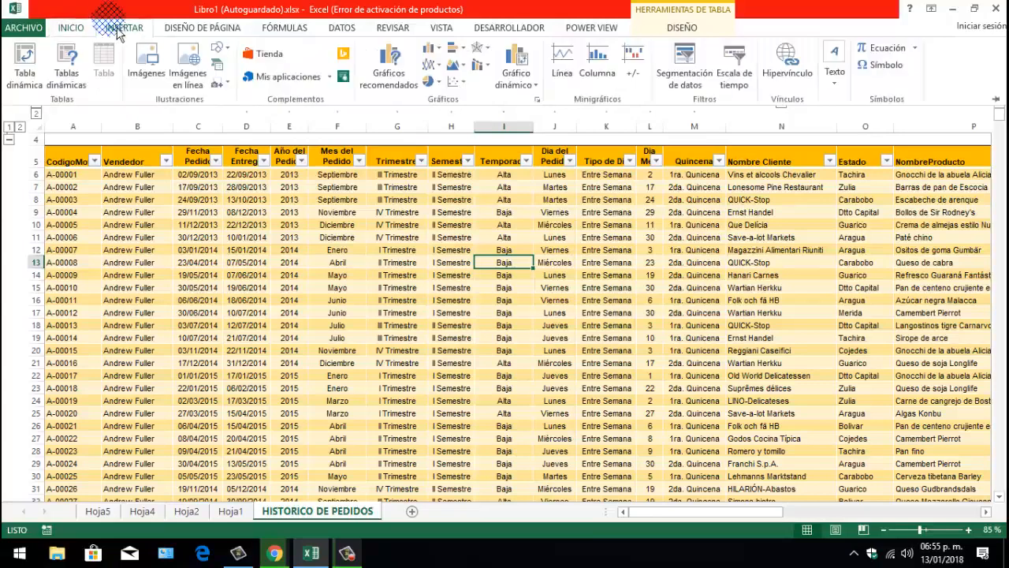
left_click(24, 63)
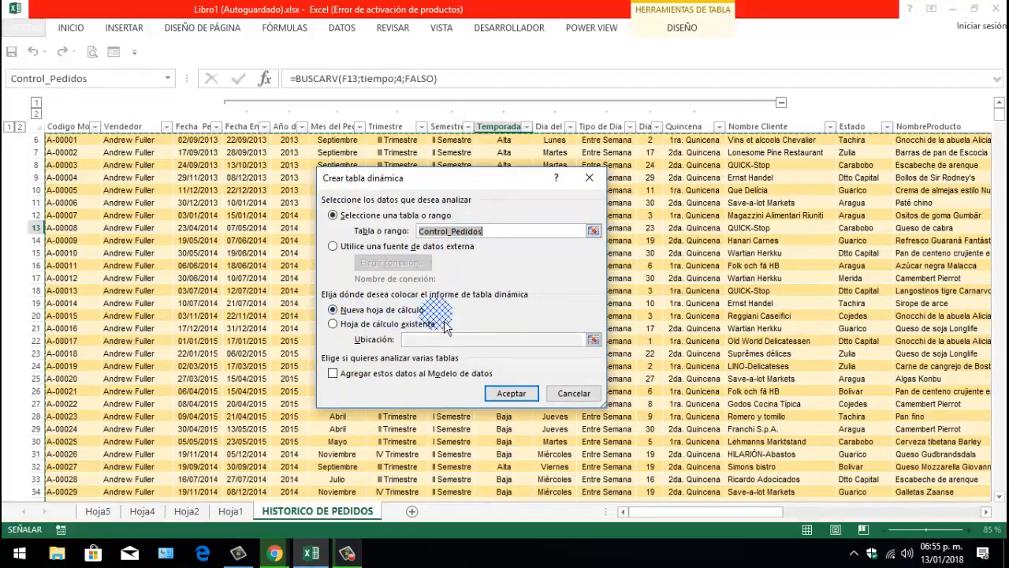
left_click(510, 392)
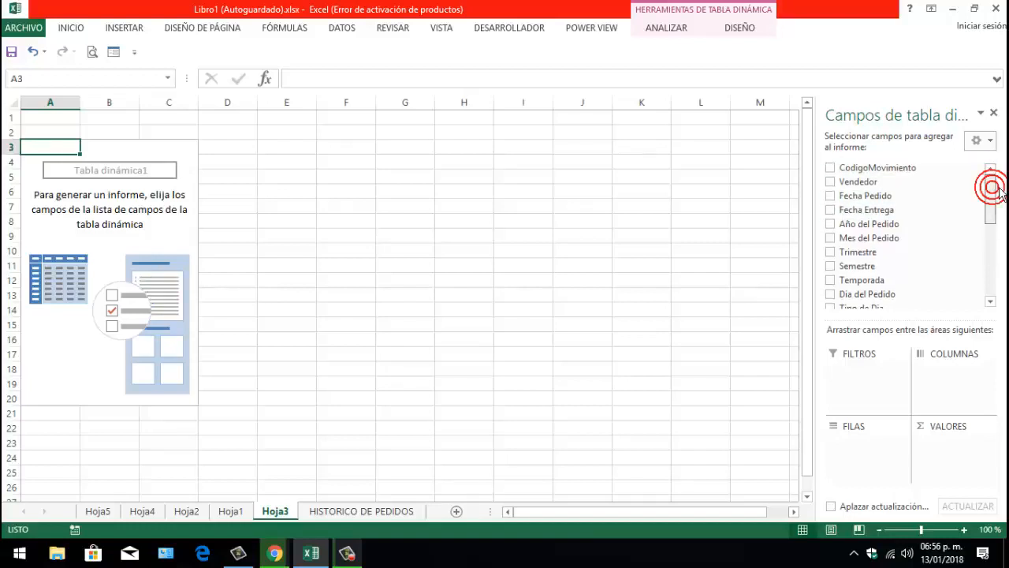
Add the Estado field to the pivot table's rows area
left_click_drag(997, 196, 992, 239)
left_click_drag(864, 262, 871, 449)
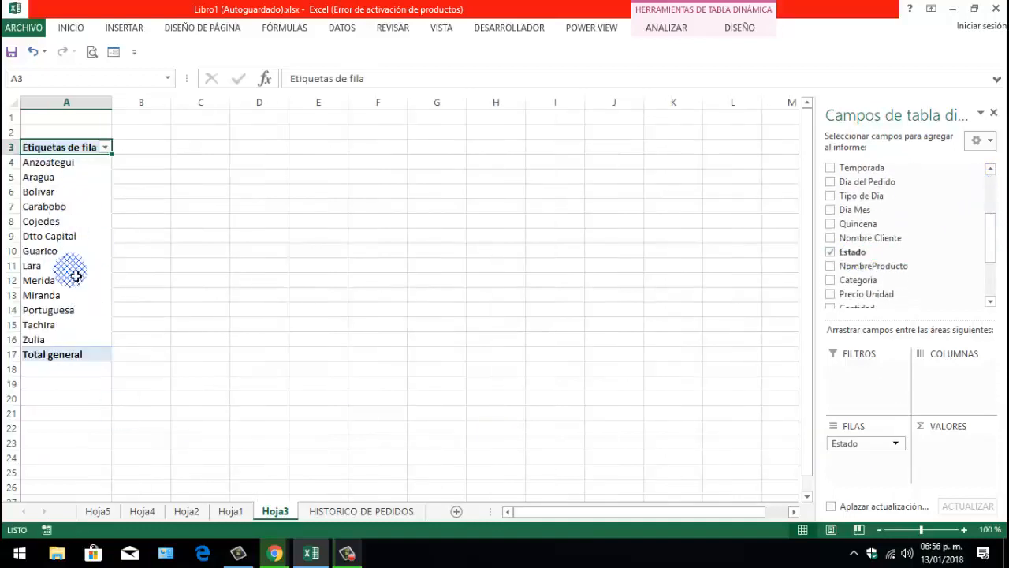
scroll(51, 268, "up", 5)
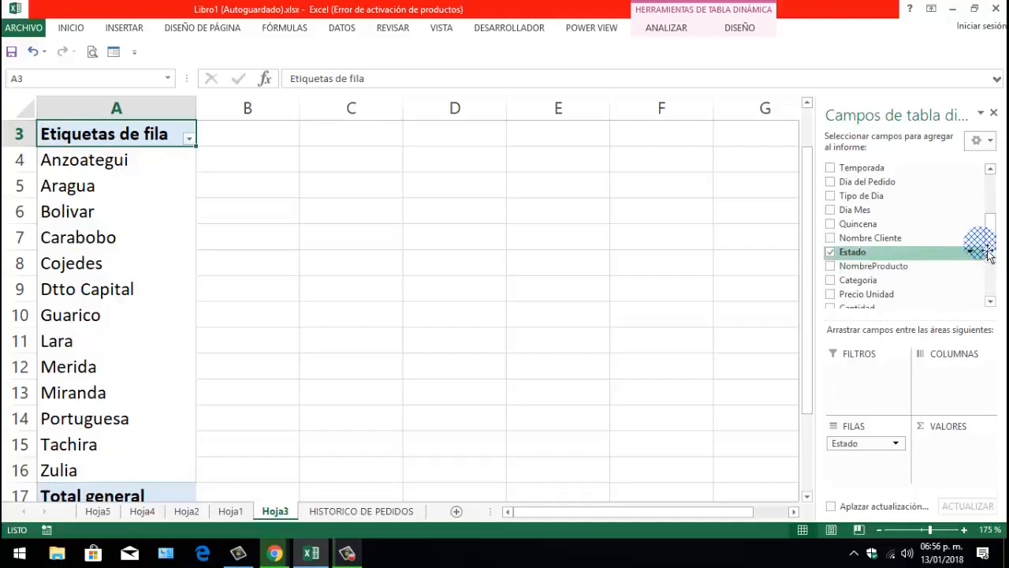
Add the Categoria field to the pivot table's columns area and narrow column B
mouse_move(986, 226)
left_mouse_down()
mouse_move(993, 263)
mouse_move(992, 211)
mouse_move(990, 241)
left_mouse_up()
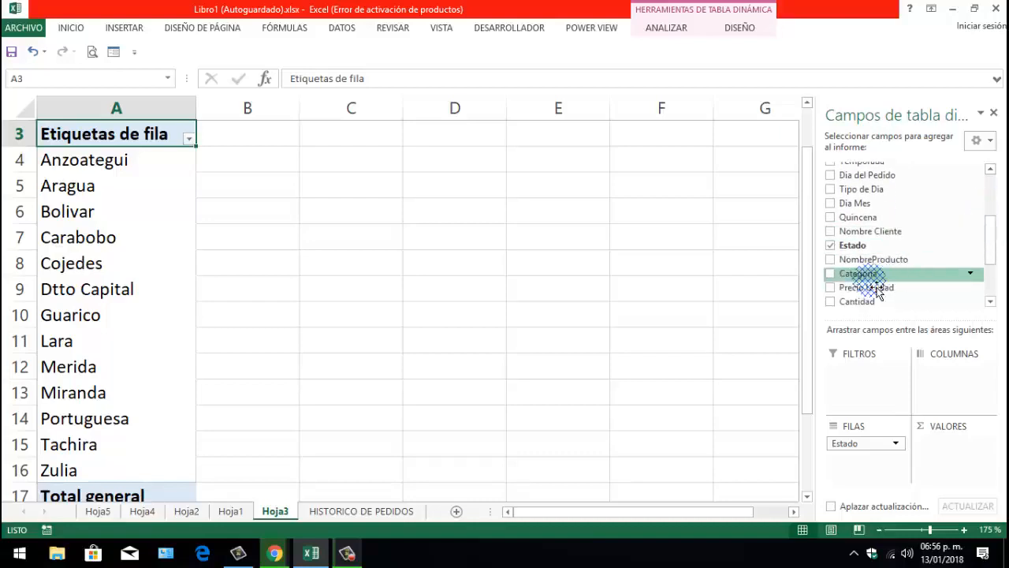
left_click_drag(870, 282, 959, 377)
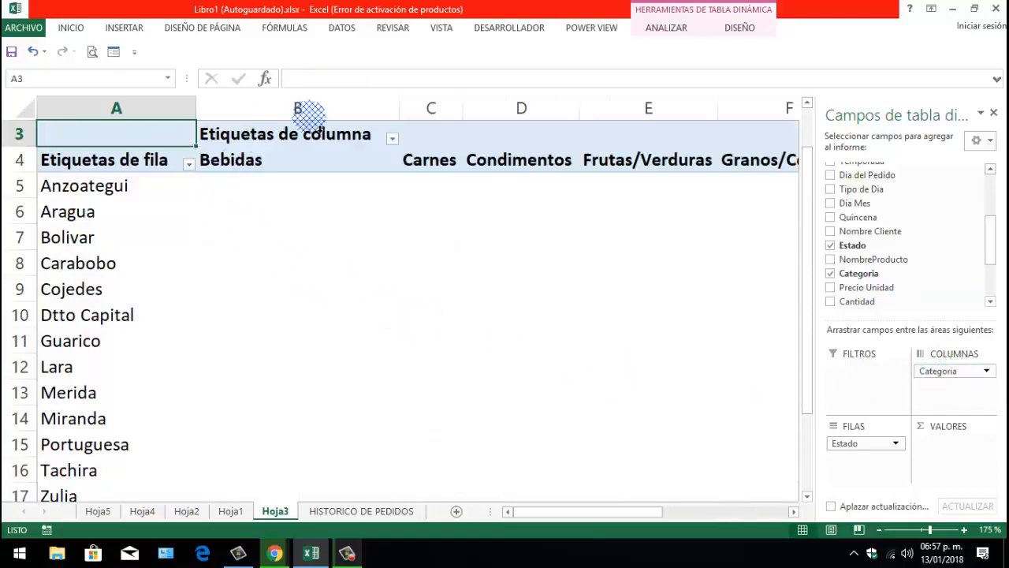
left_click_drag(403, 108, 321, 108)
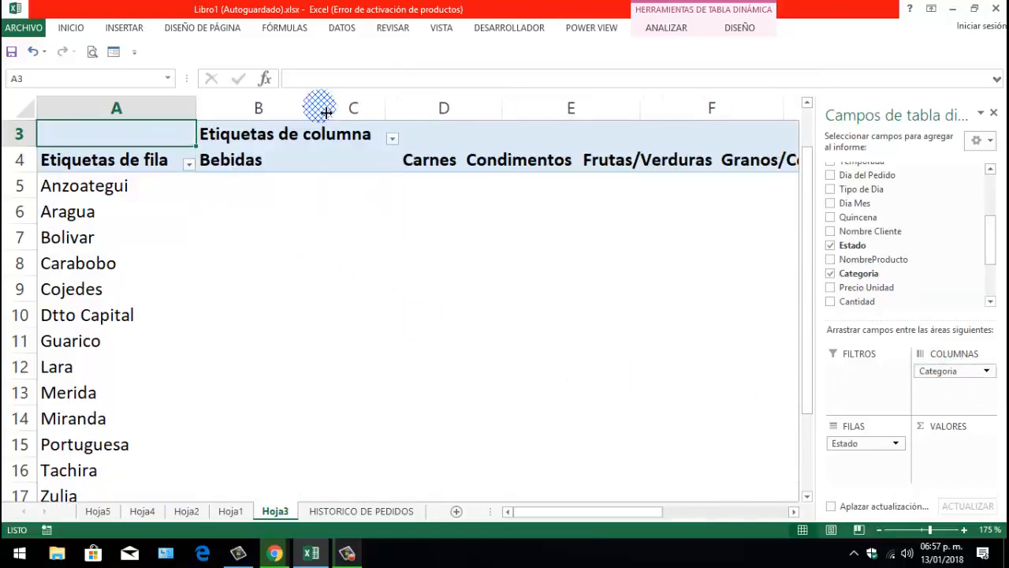
scroll(398, 263, "down", 5, "ctrl")
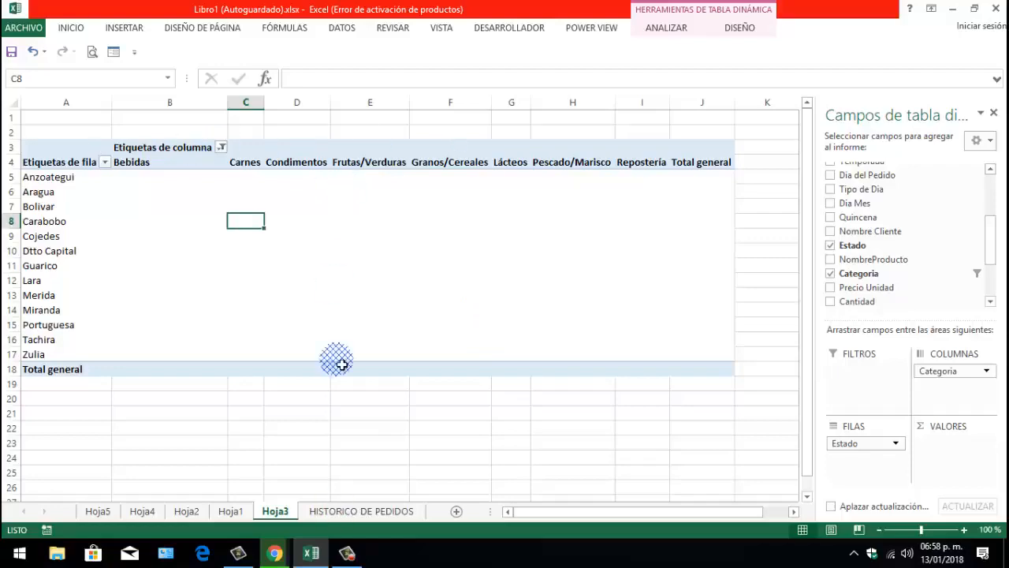
Check the source records on the HISTORICO DE PEDIDOS sheet, return to Hoja3 and narrow the Bebidas column
left_click(379, 511)
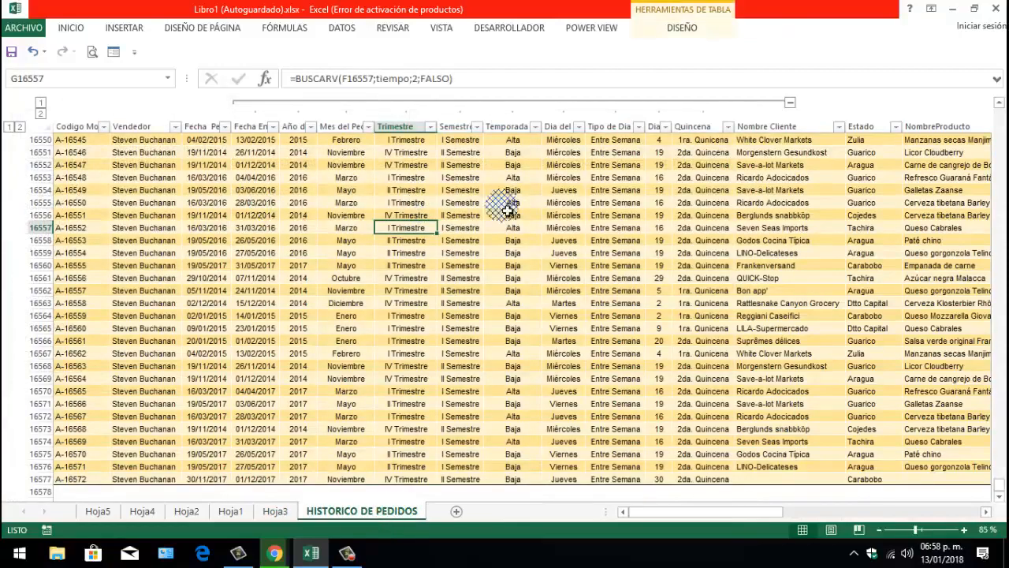
left_click(278, 512)
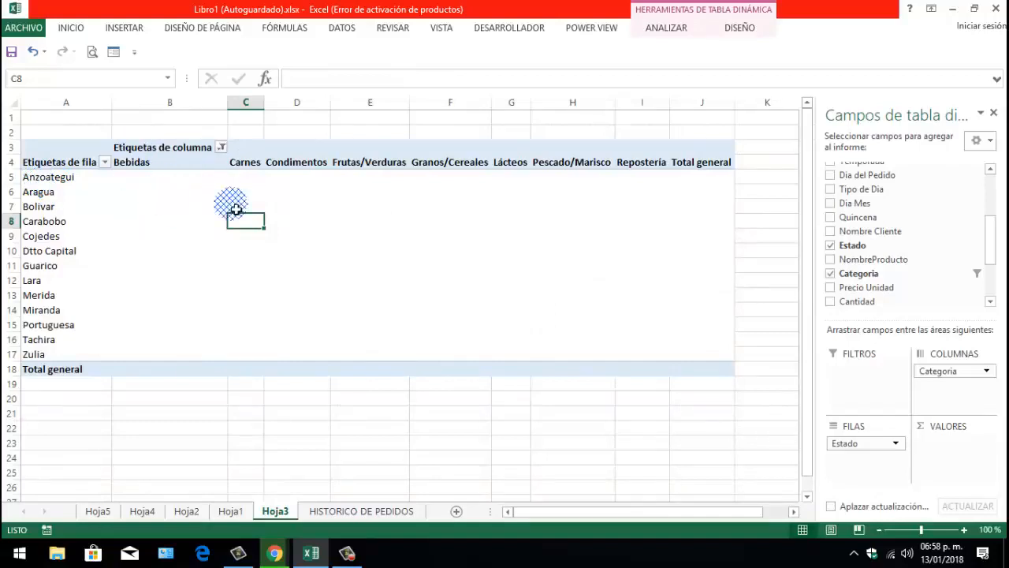
left_click_drag(228, 108, 190, 103)
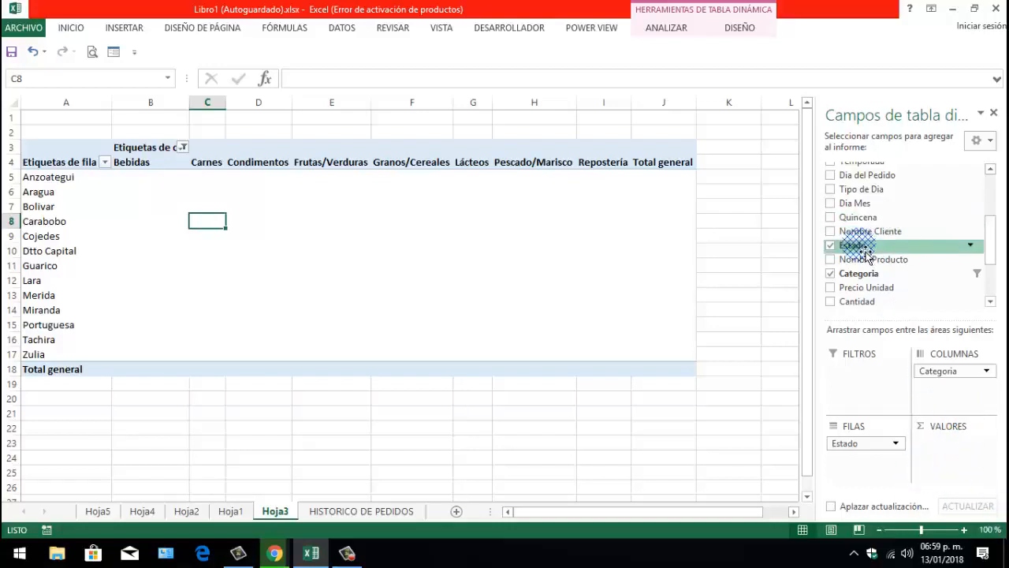
Add the Estado field as a count in the pivot table's values area and narrow column B to fit
left_click_drag(858, 245, 970, 461)
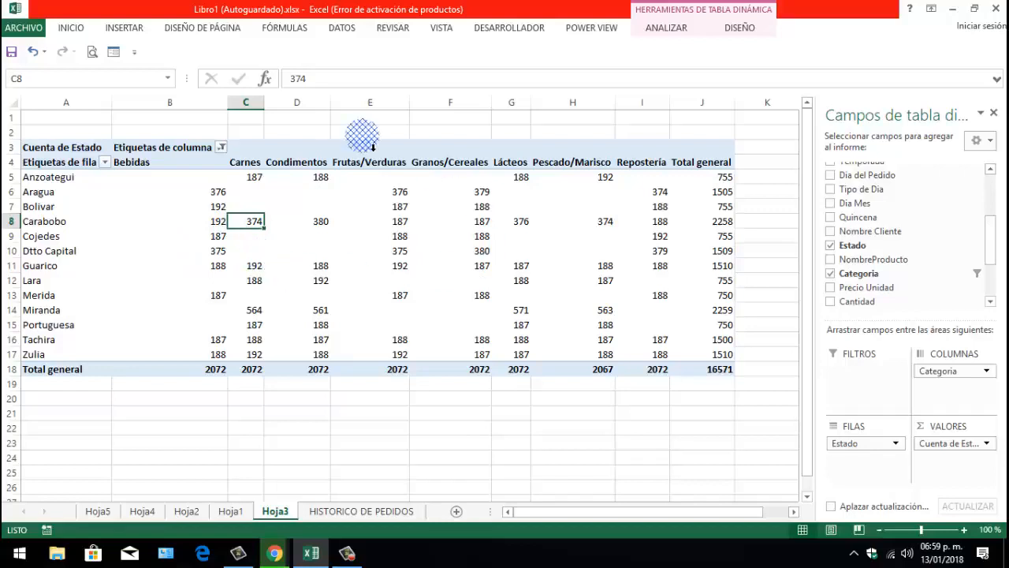
left_click_drag(228, 103, 189, 102)
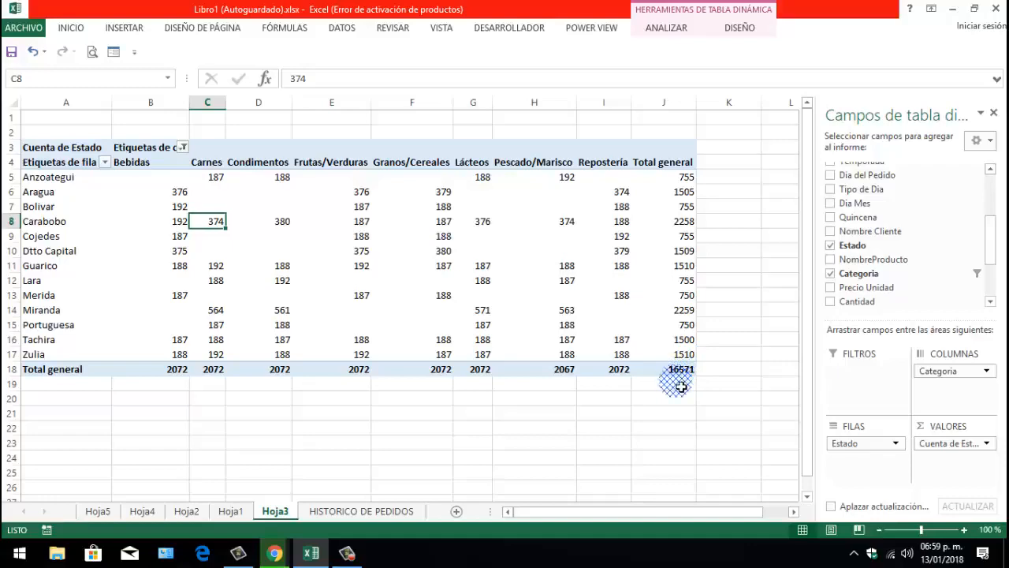
scroll(306, 252, "down", 1)
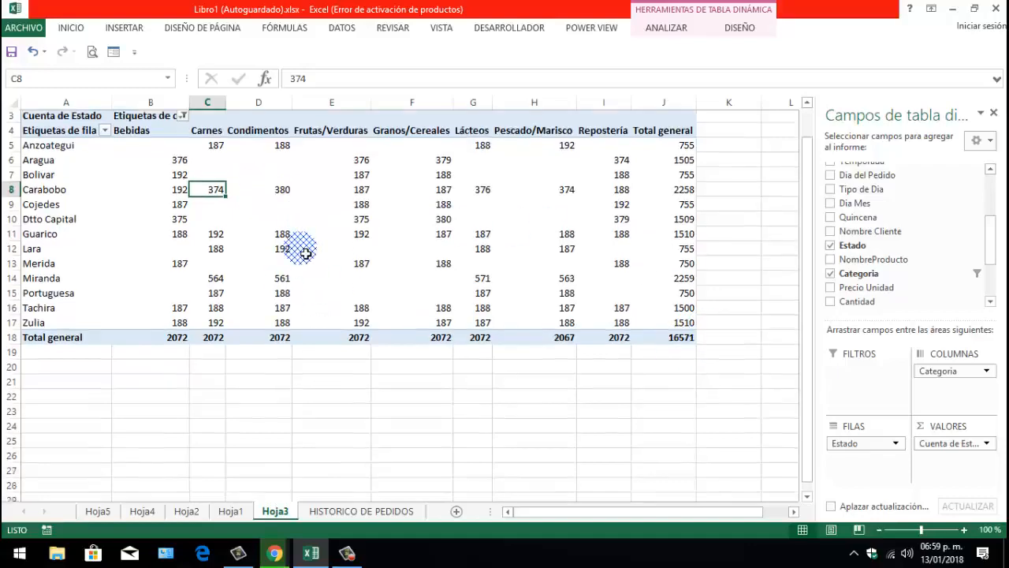
scroll(306, 252, "up", 1)
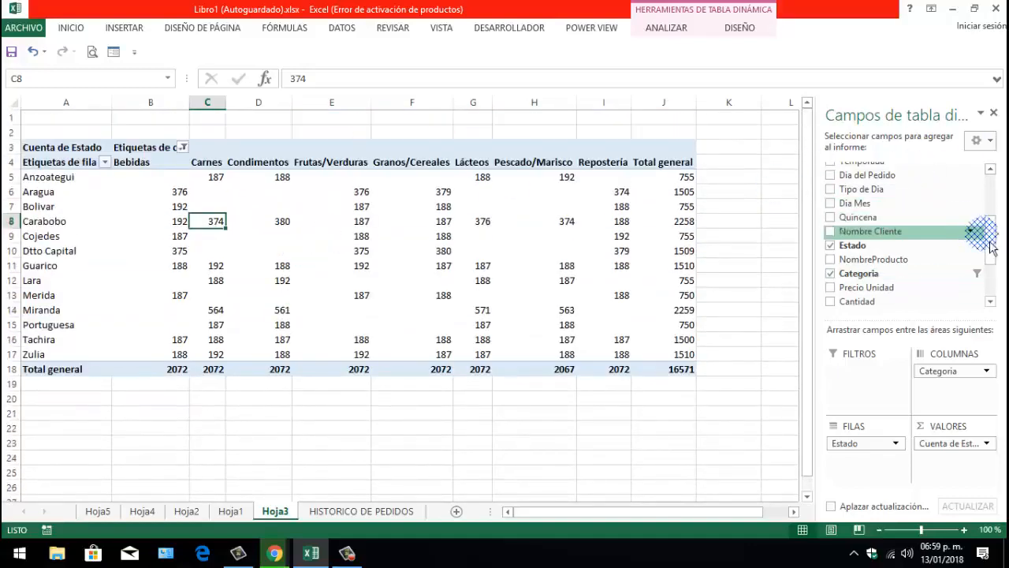
left_click_drag(991, 246, 995, 203)
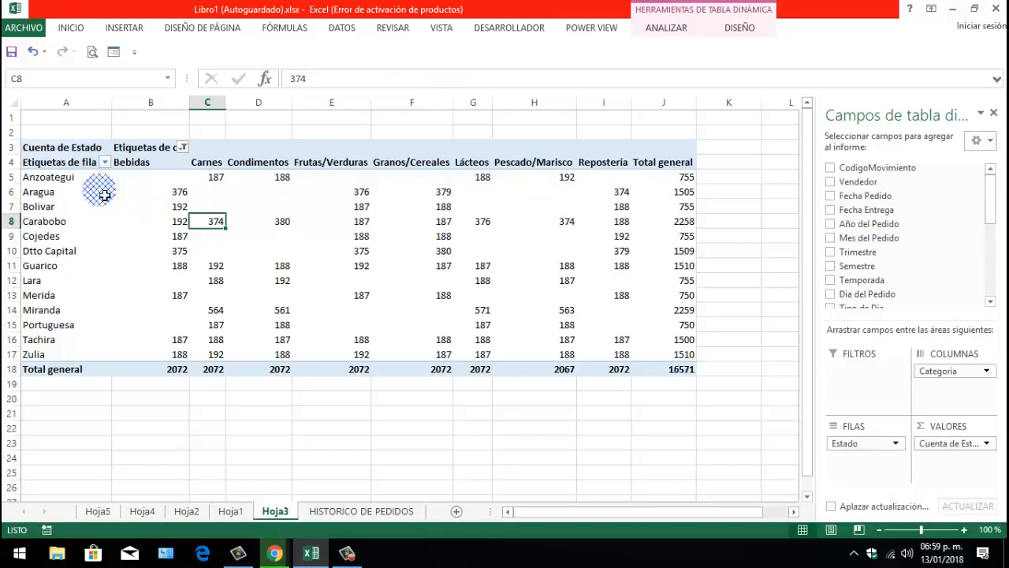
Insert a clustered column (Columna agrupada) pivot chart based on the pivot table
left_click(347, 251)
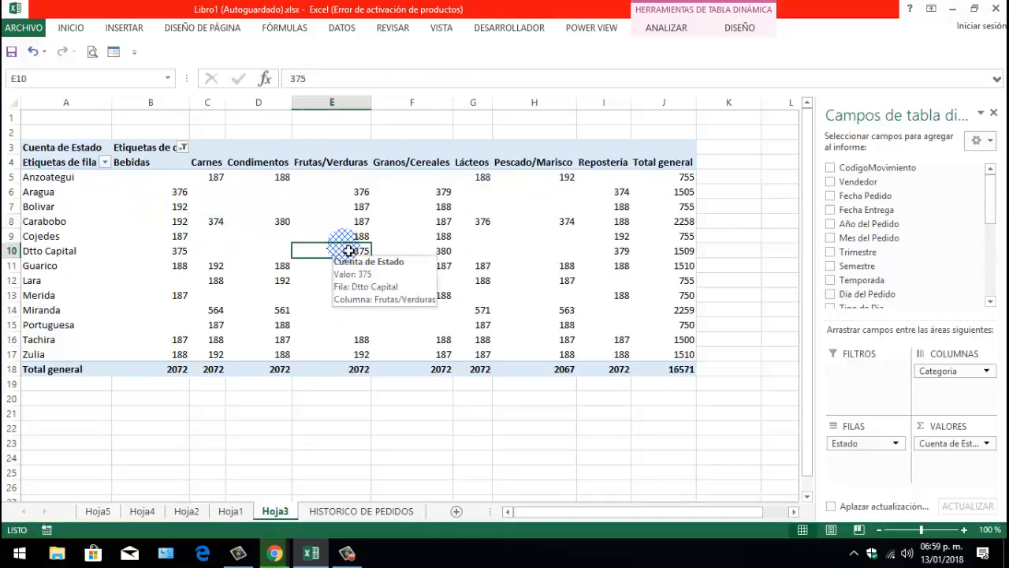
scroll(347, 251, "down", 1)
scroll(347, 250, "up", 1)
scroll(347, 251, "down", 1)
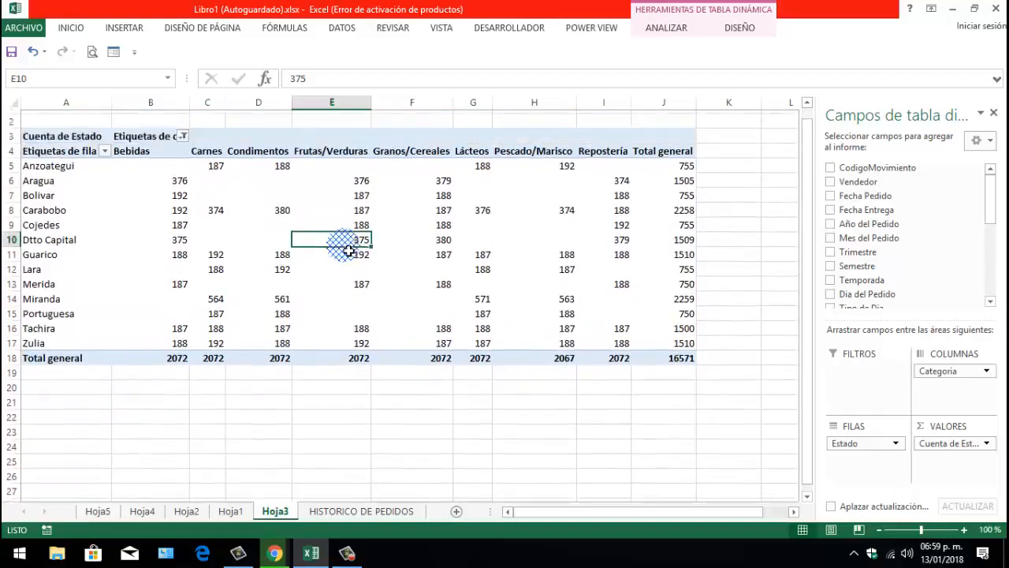
scroll(347, 251, "up", 1)
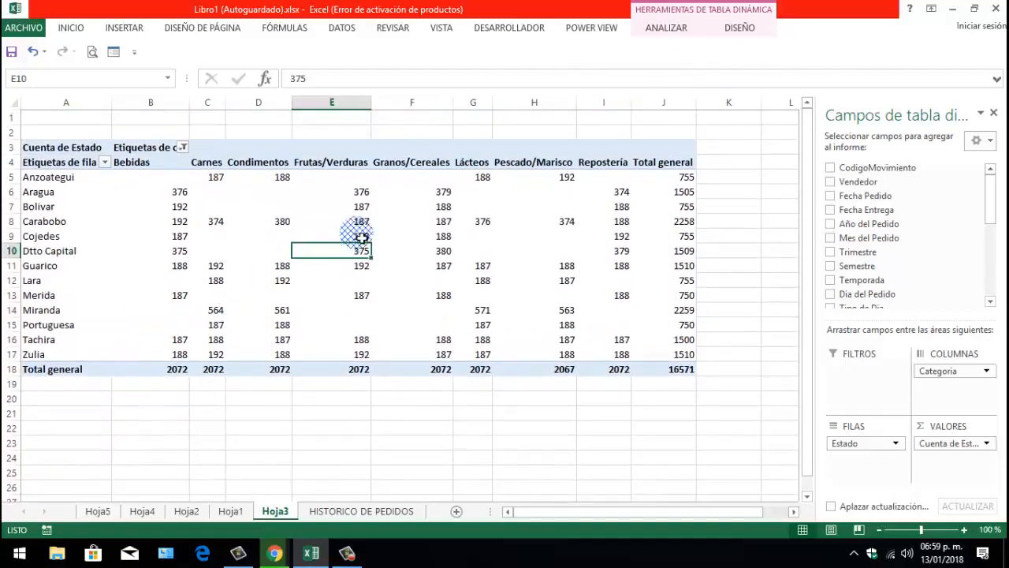
left_click(672, 23)
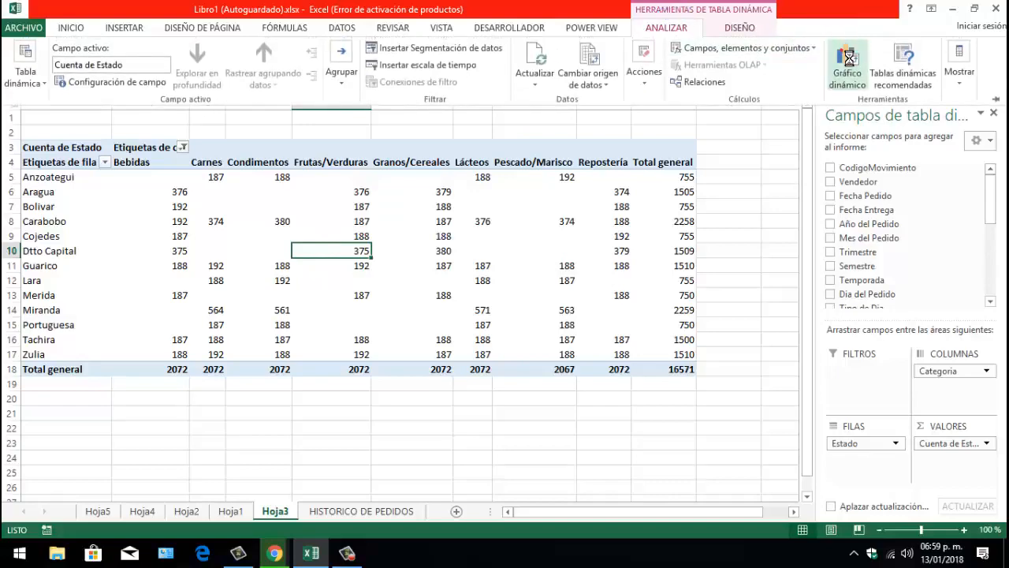
left_click(572, 249)
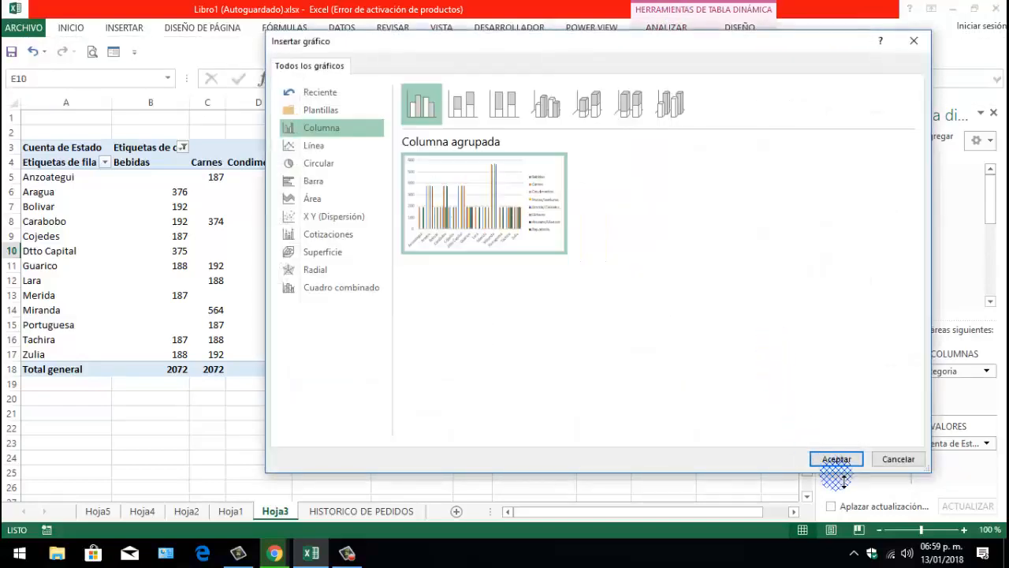
left_click(837, 459)
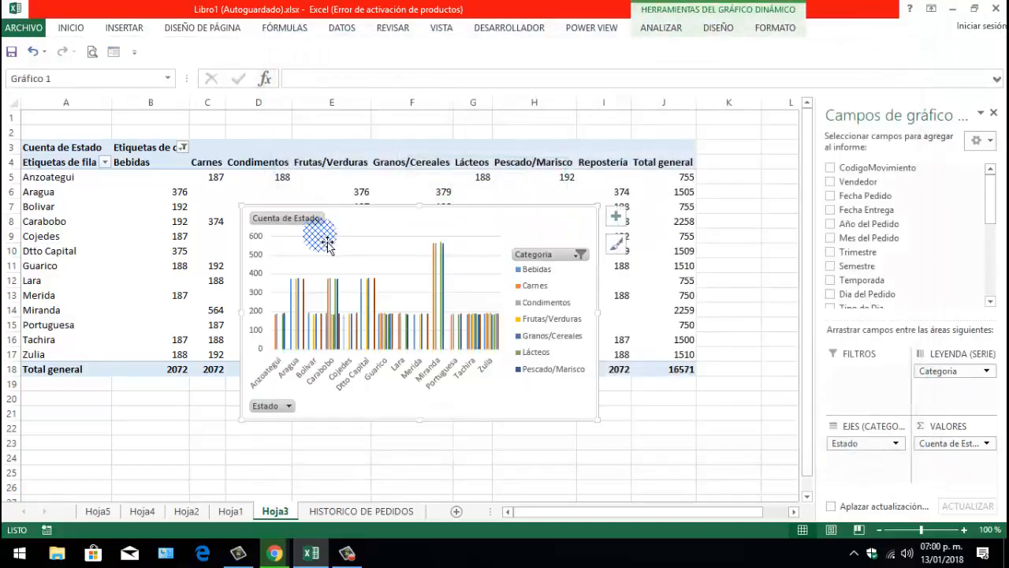
Move the pivot chart directly below the Total general row and widen it to the table's width
left_click_drag(408, 221, 183, 397)
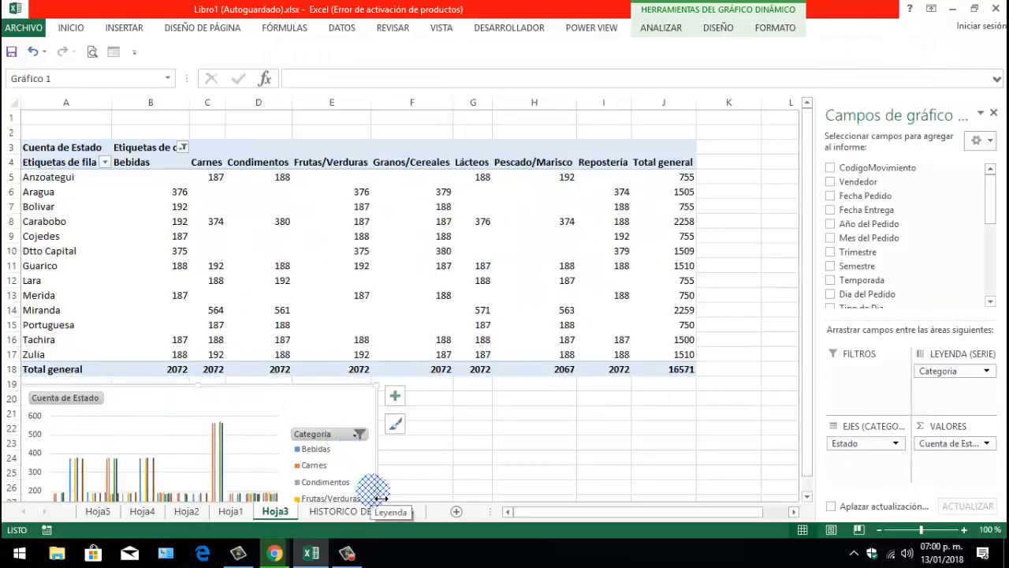
left_click_drag(379, 498, 706, 469)
Hide all field buttons on the pivot chart
right_click(630, 360)
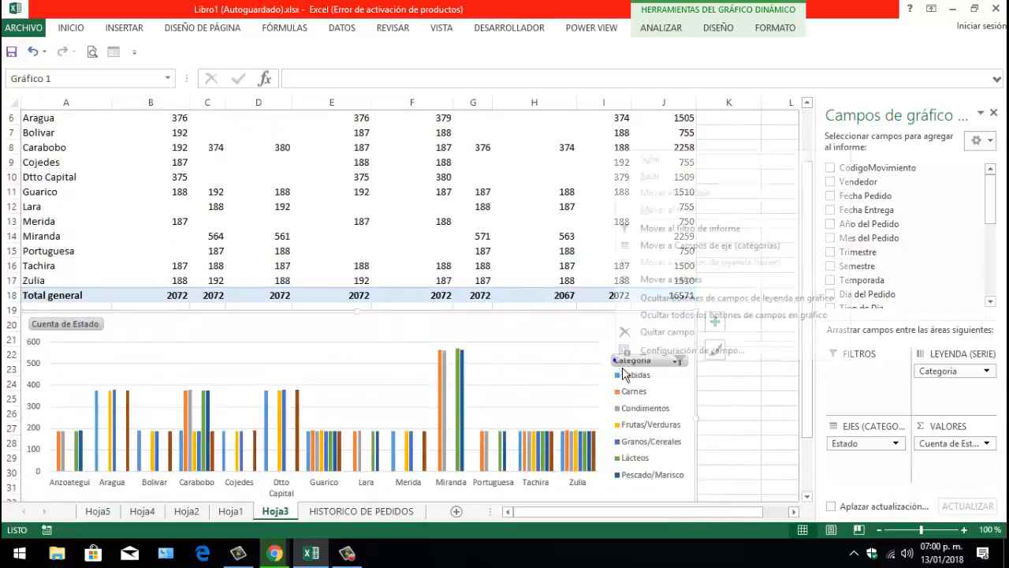
left_click(804, 313)
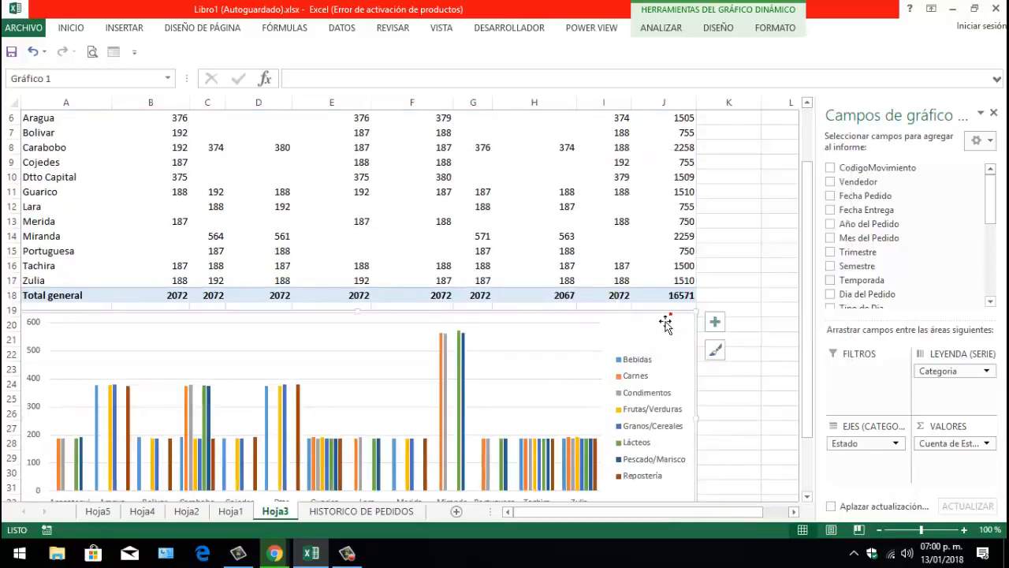
scroll(591, 350, "down", 2)
scroll(599, 370, "up", 1)
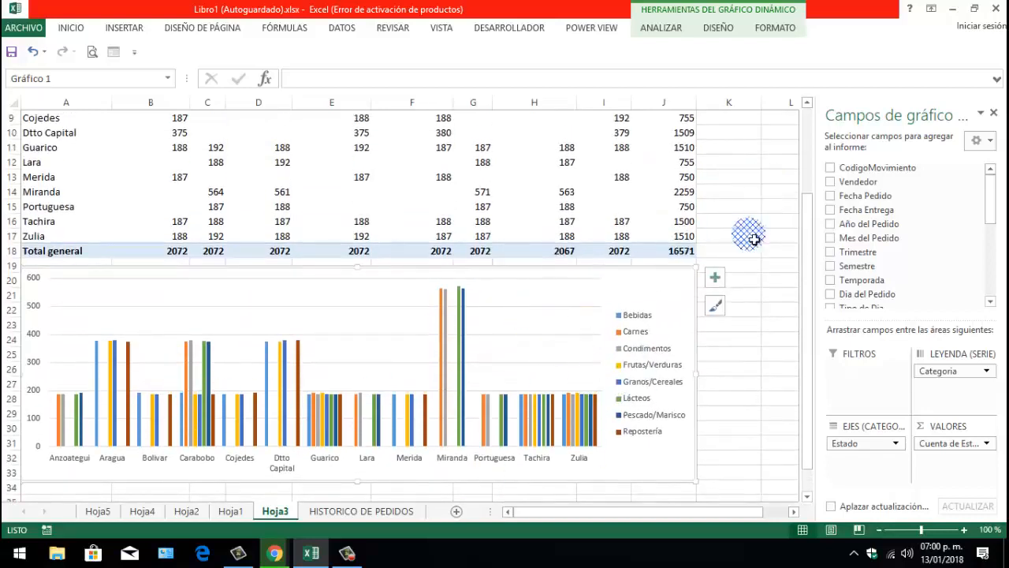
Widen the Total general column J slightly and stretch the chart's right edge to match the table
scroll(741, 273, "up", 3)
scroll(741, 273, "down", 3)
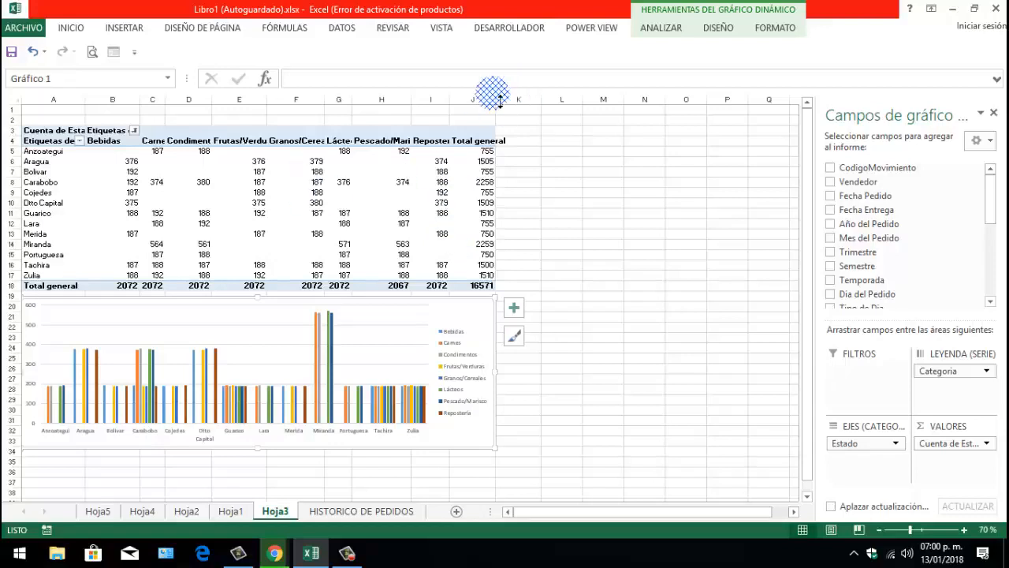
left_click_drag(514, 105, 519, 104)
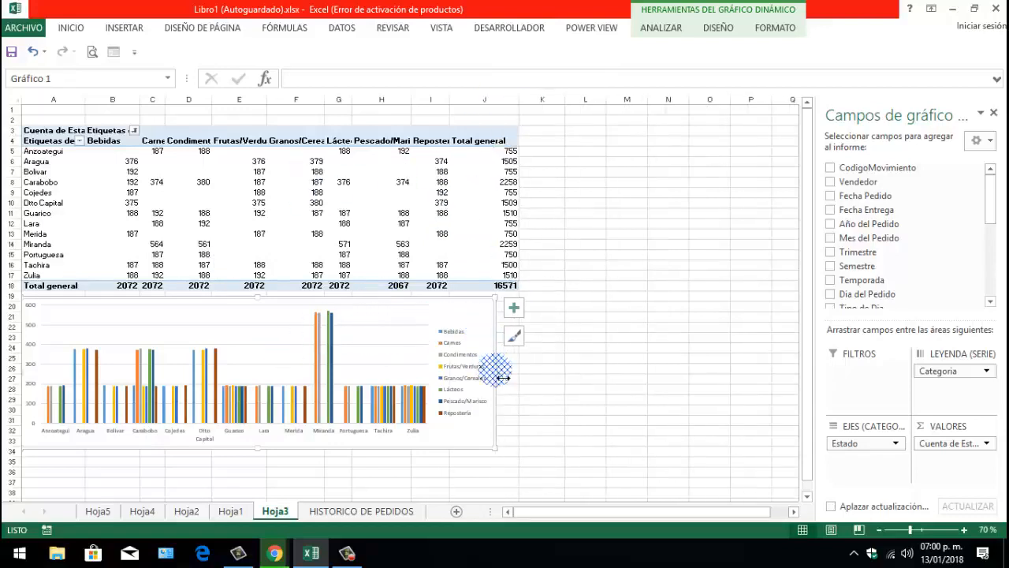
left_click_drag(503, 377, 520, 386)
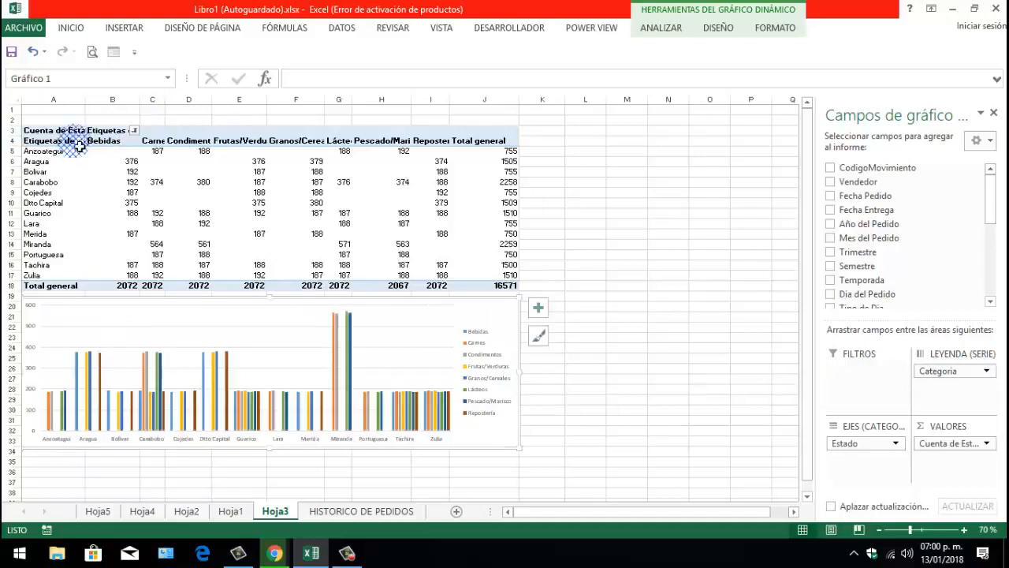
Turn on banded rows (Filas con bandas) for the pivot table
scroll(159, 213, "up", 3, "ctrl")
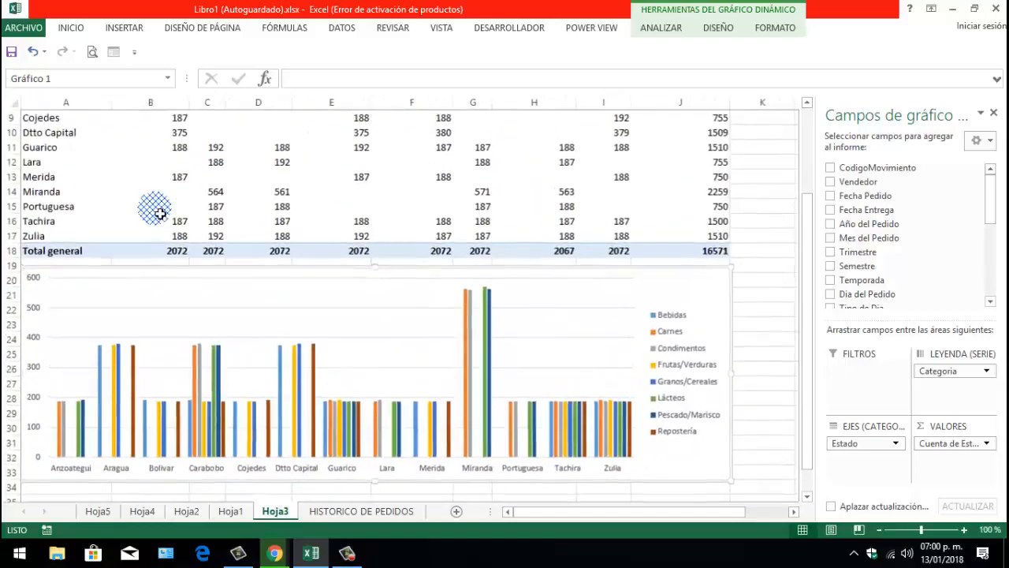
left_click(398, 171)
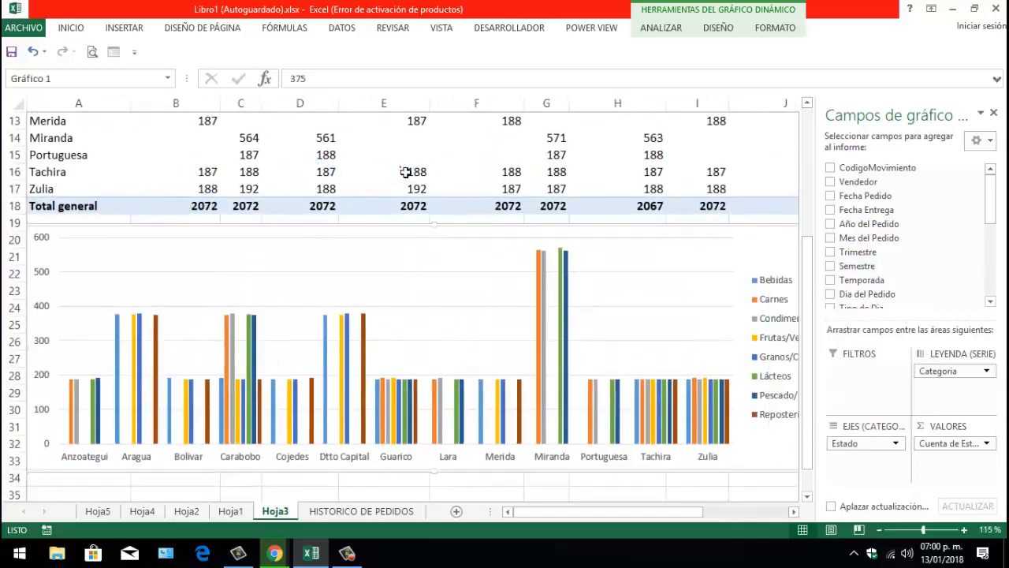
scroll(379, 184, "up", 4)
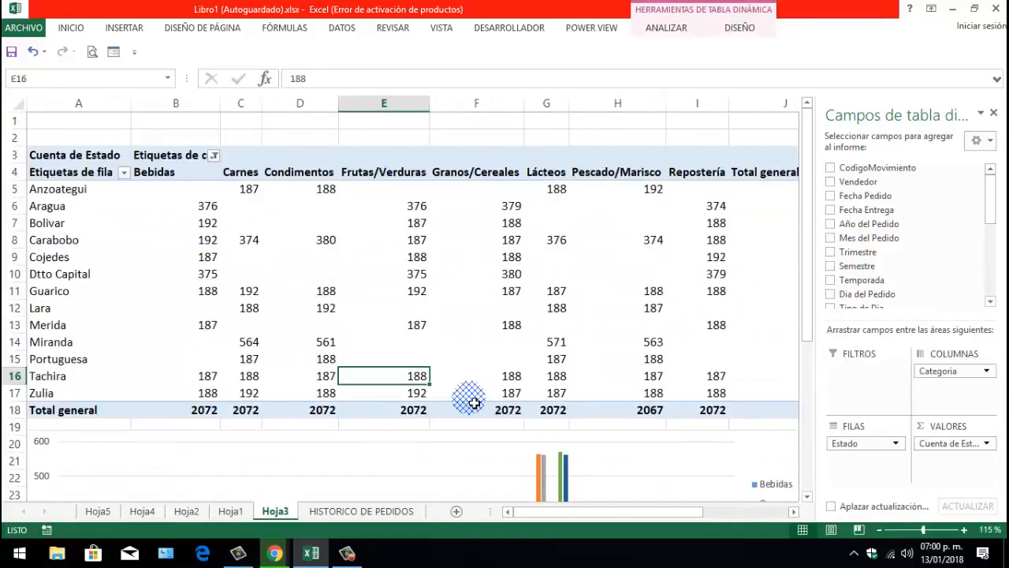
scroll(469, 402, "down", 1, "ctrl")
left_click(394, 251)
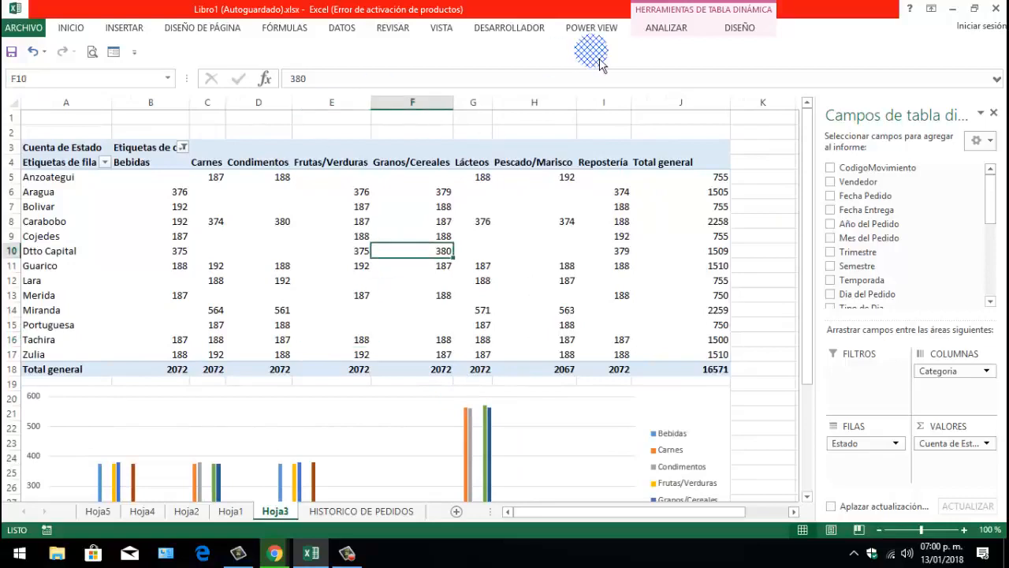
left_click(666, 28)
left_click(739, 27)
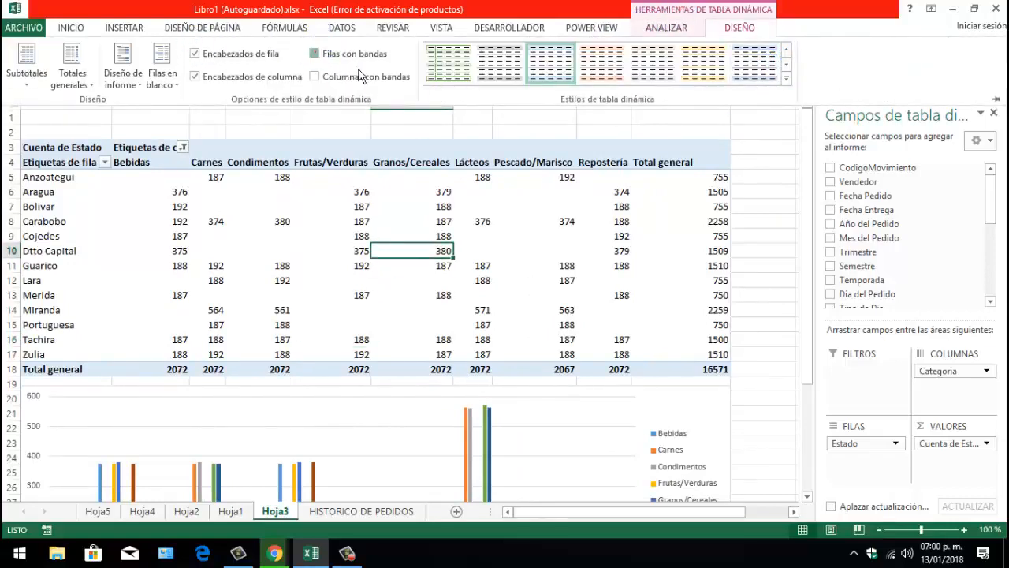
left_click(314, 54)
Apply the orange style from the first row of the Oscuro group to the pivot table
left_click(786, 77)
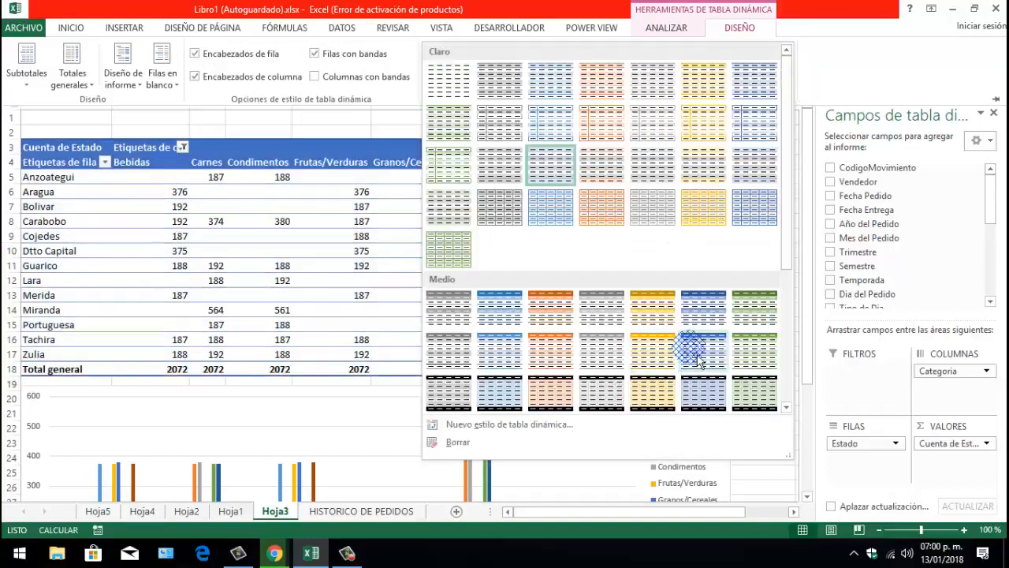
scroll(646, 394, "down", 3)
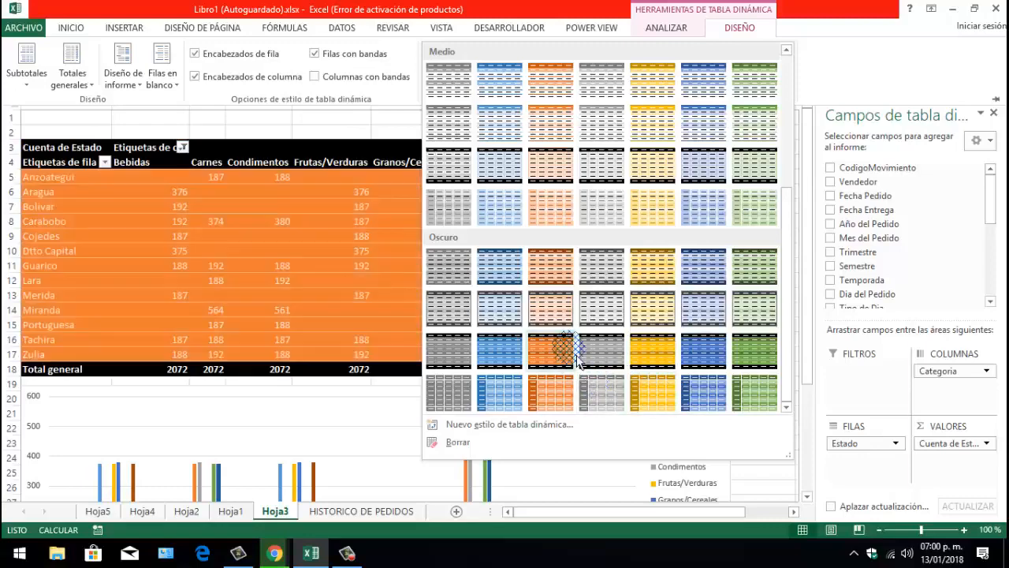
left_click(552, 276)
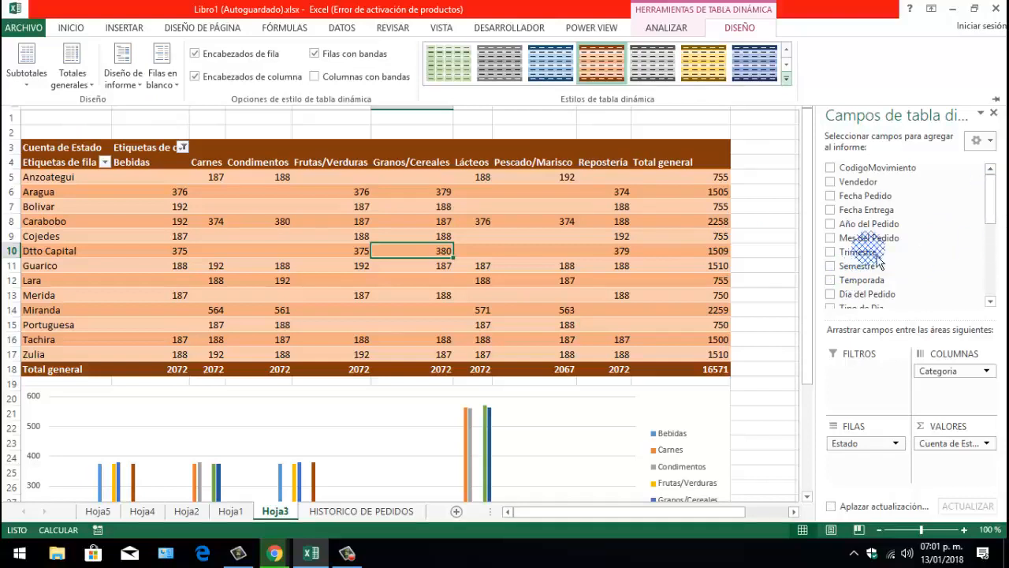
Add Año del Pedido, Semestre, Trimestre and Mes del Pedido as report filters, in that order
left_click_drag(858, 233, 889, 370)
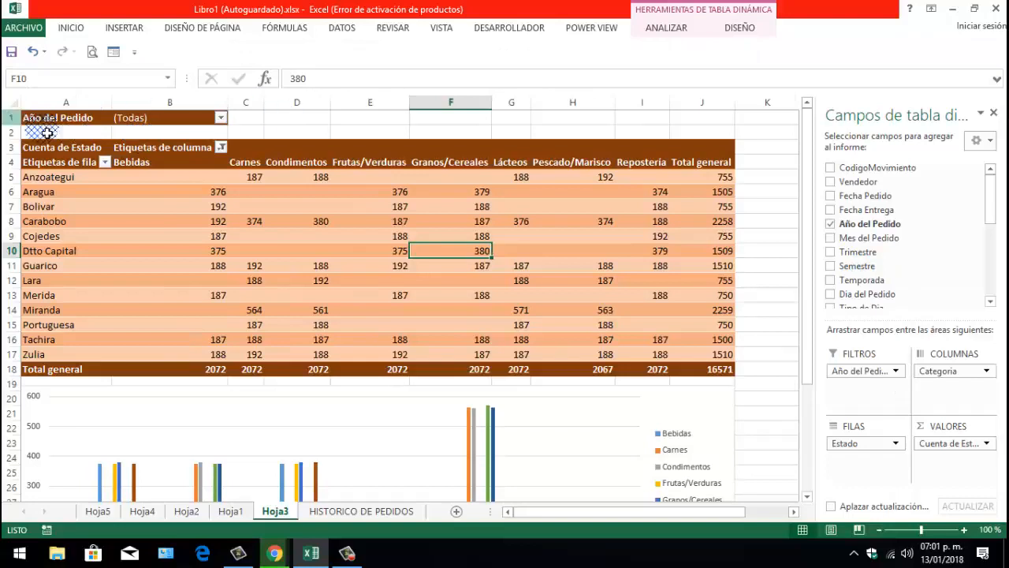
left_click(224, 122)
left_click(224, 122)
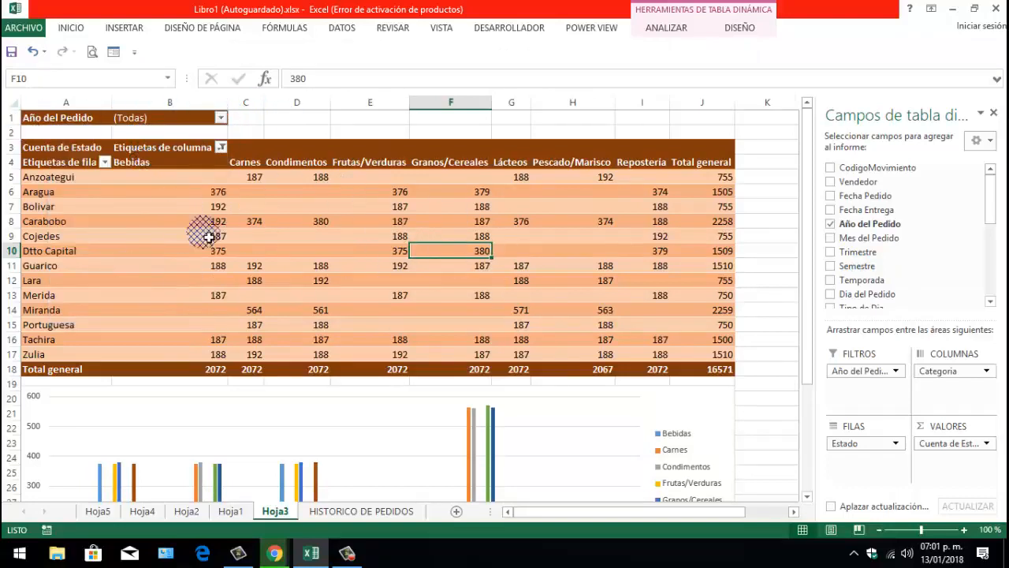
left_click_drag(859, 254, 896, 400)
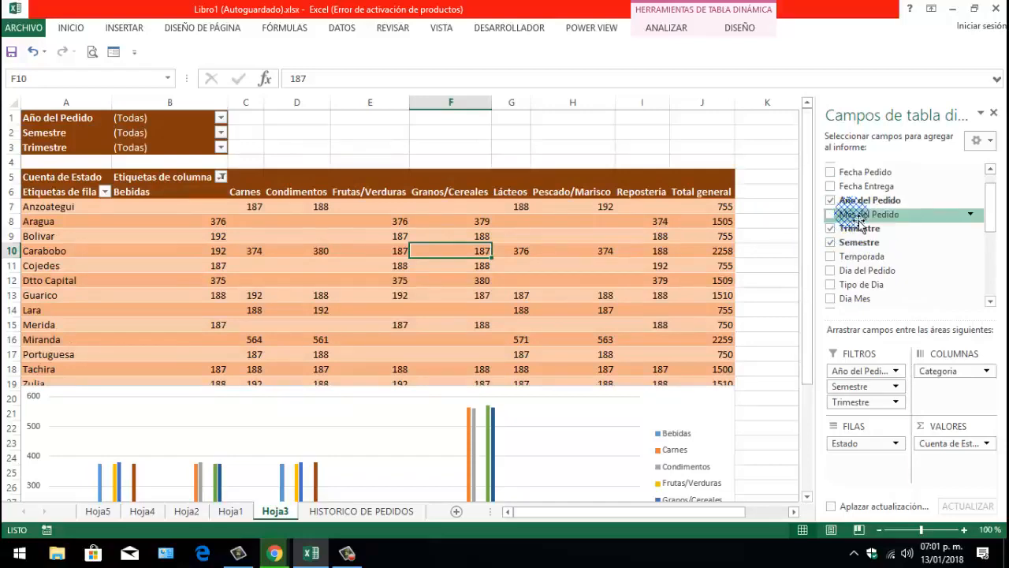
left_click_drag(859, 224, 891, 402)
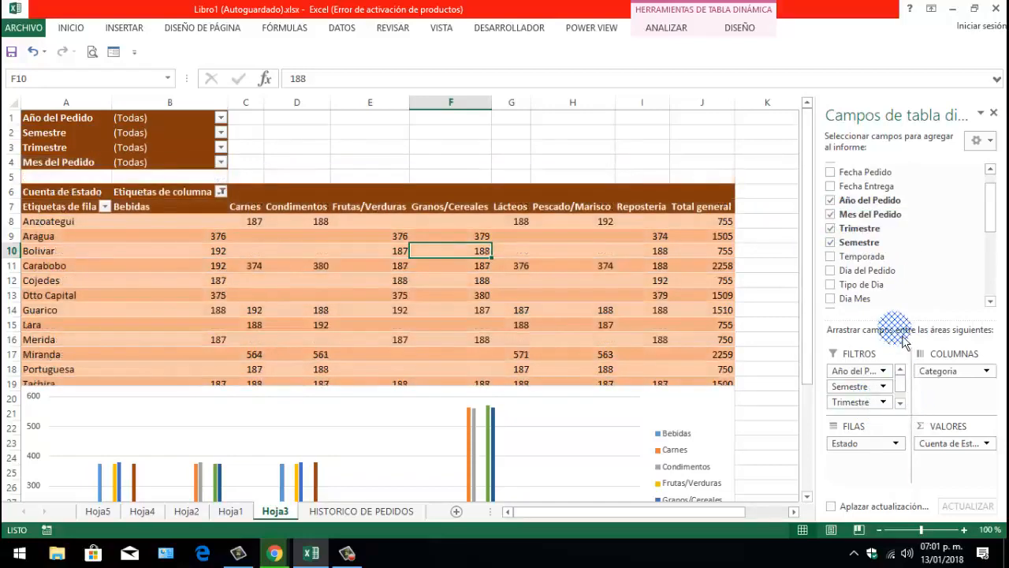
Add Vendedor and Nombre Cliente as further report filters, and close the pivot table field list
left_click_drag(903, 330, 903, 280)
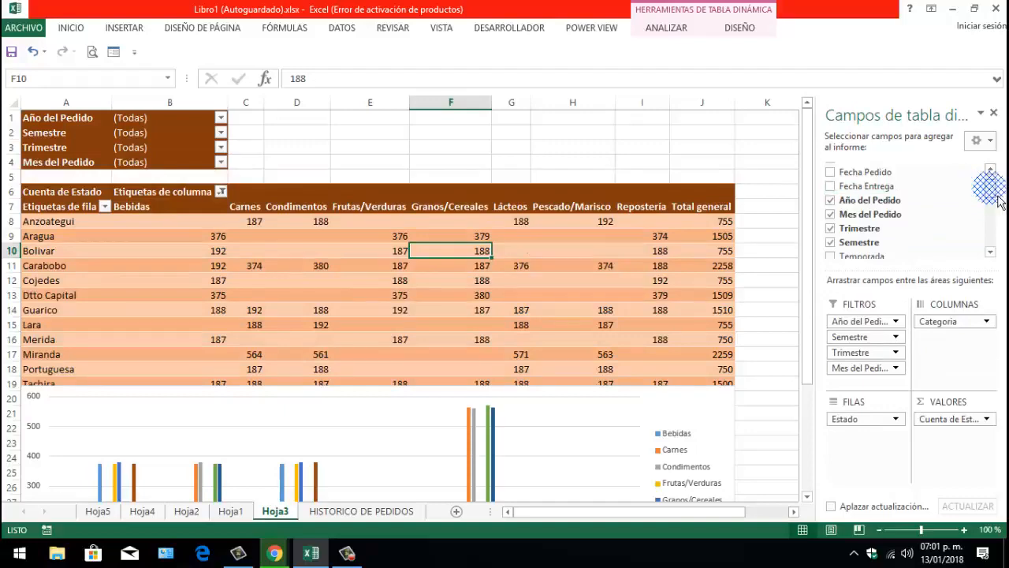
scroll(995, 198, "down", 2)
scroll(990, 181, "up", 3)
left_click_drag(856, 180, 878, 385)
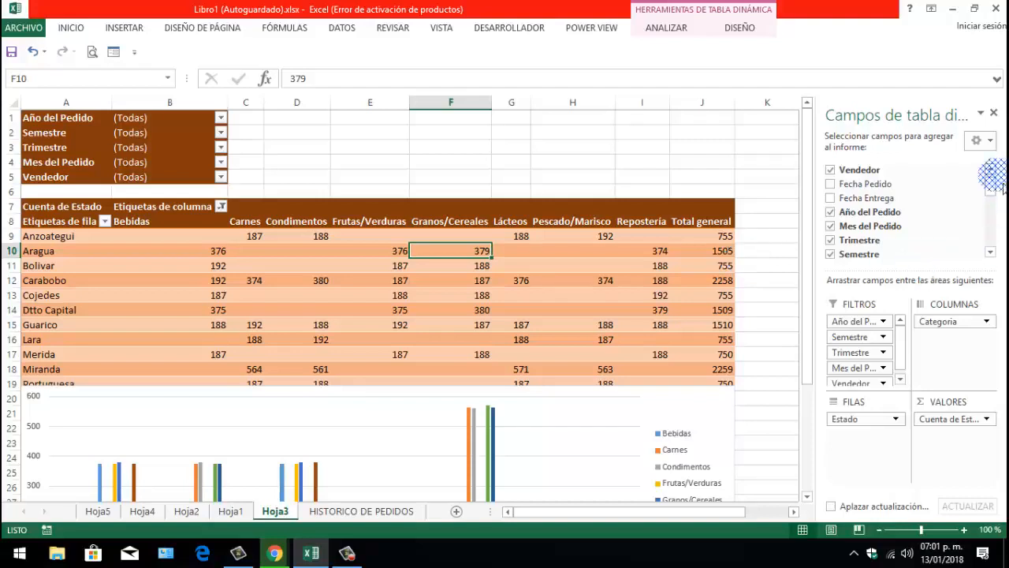
left_click_drag(997, 193, 996, 220)
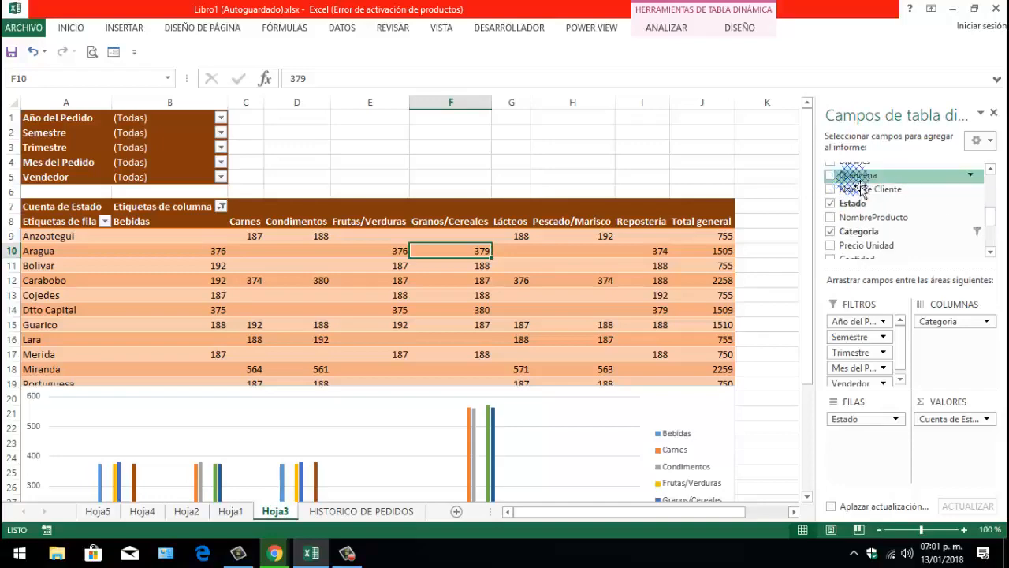
left_click_drag(870, 189, 866, 385)
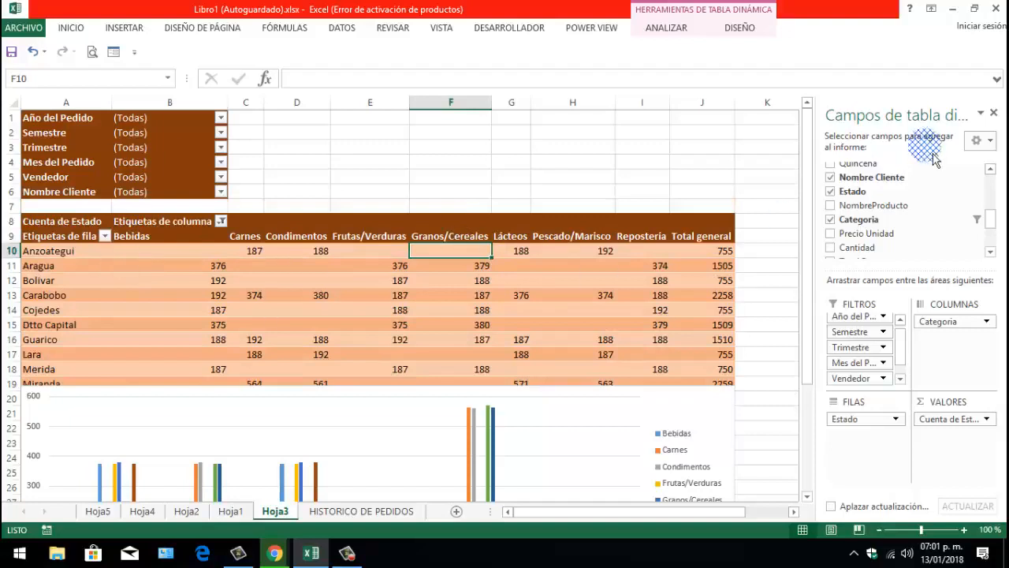
left_click(993, 113)
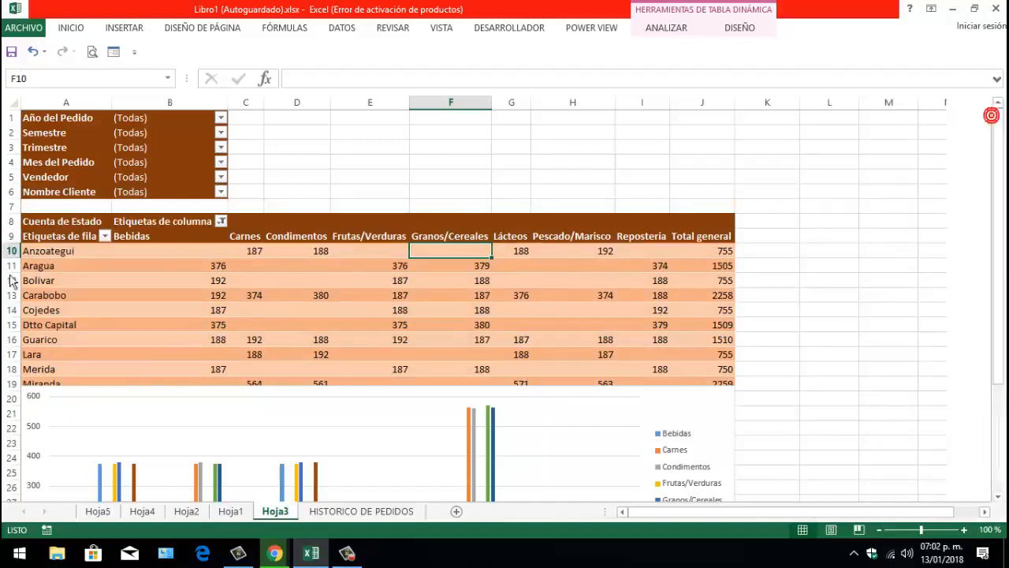
Move the pivot chart down so it starts directly below the Total general row in row 23
scroll(249, 300, "down", 1)
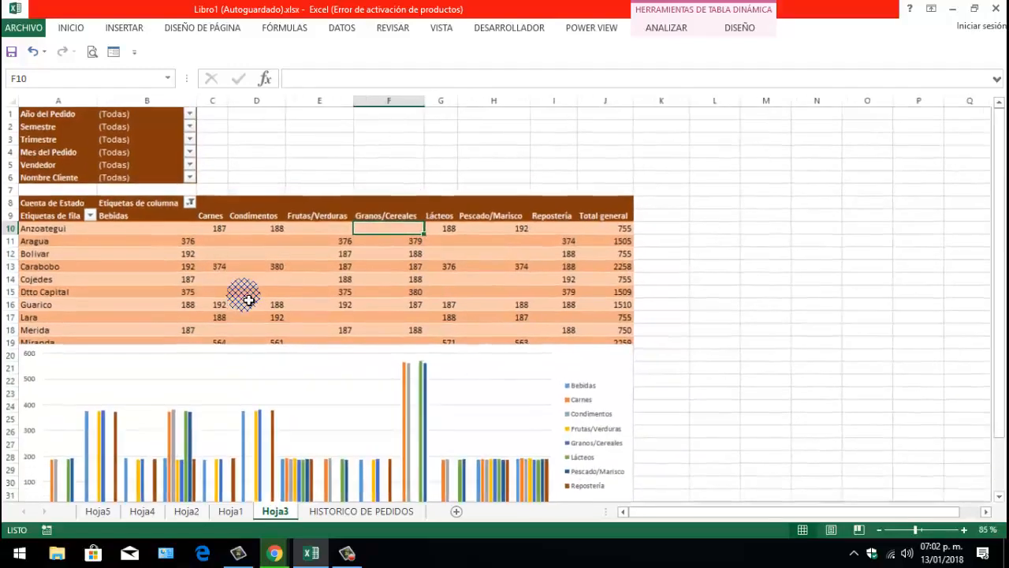
left_click(218, 365)
left_click_drag(259, 348, 252, 404)
scroll(843, 379, "down", 1)
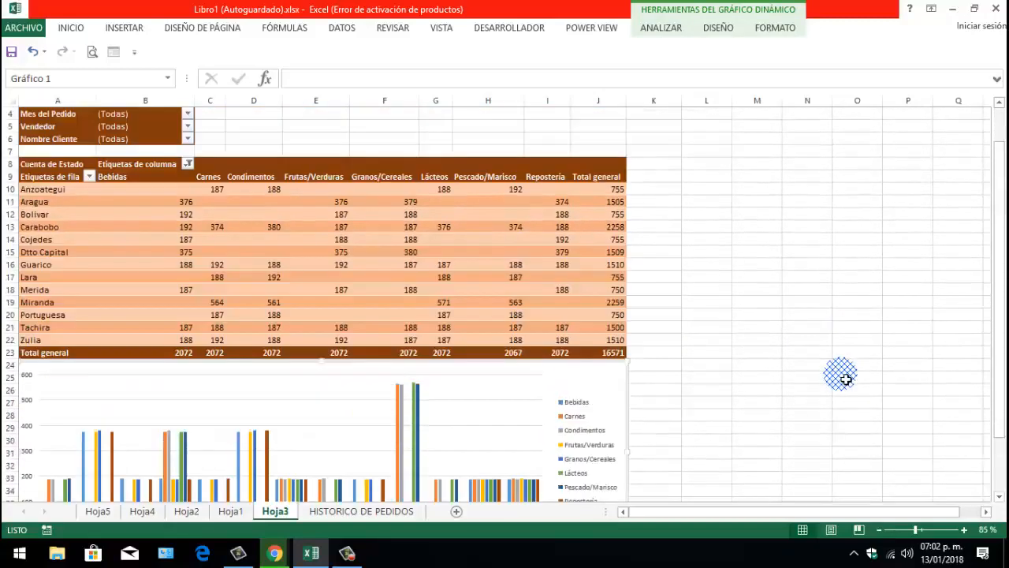
scroll(844, 378, "up", 1)
scroll(843, 379, "down", 1)
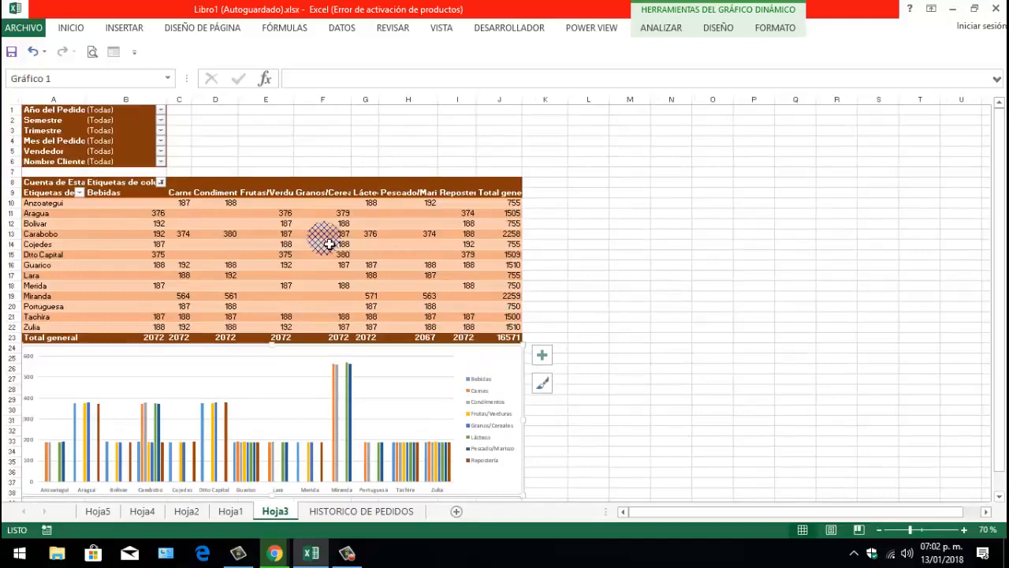
Filter the pivot table's Año del Pedido to 2013 and review the updated table and chart
scroll(332, 229, "up", 3)
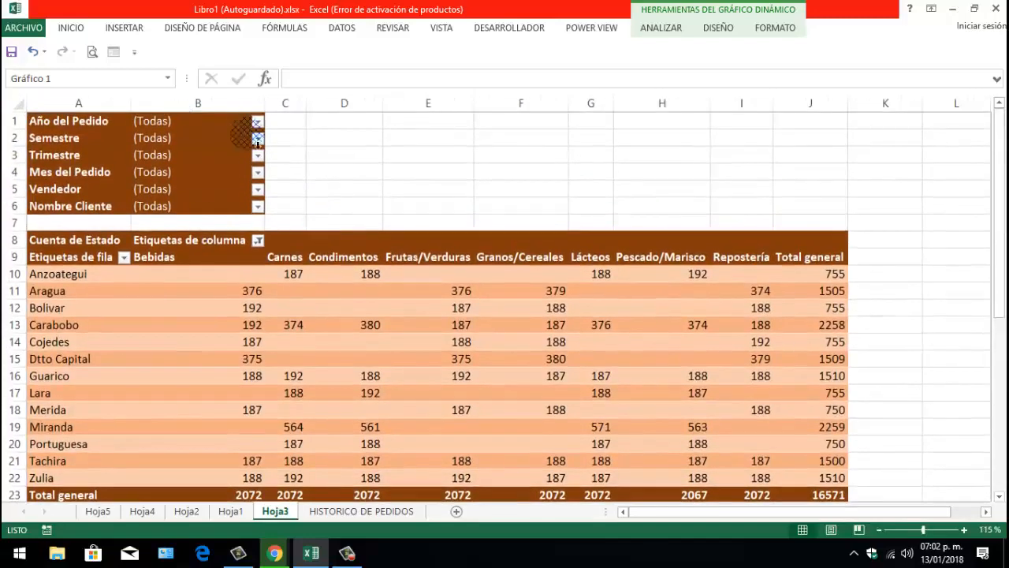
left_click(259, 122)
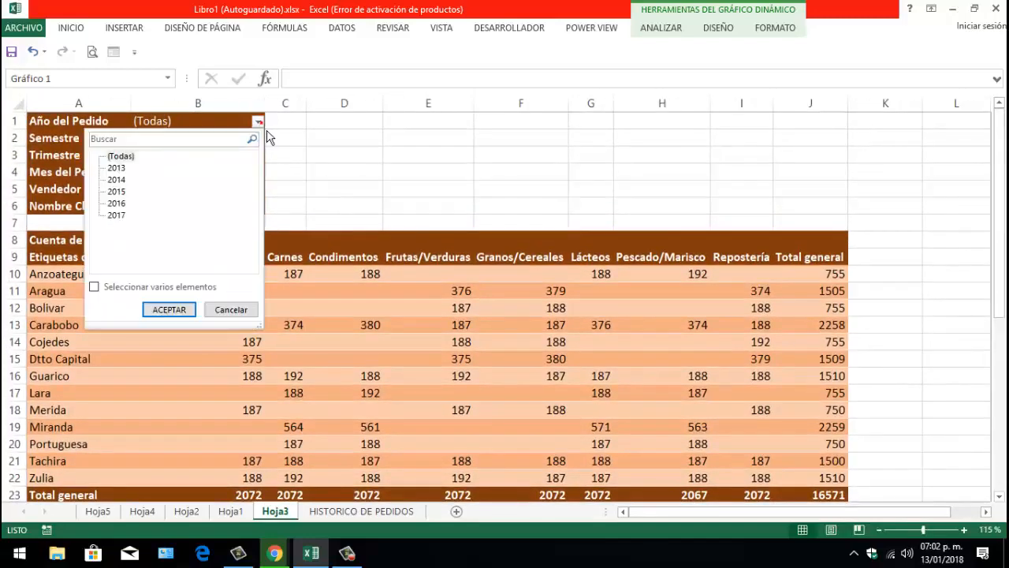
left_click(165, 311)
scroll(264, 309, "down", 4)
scroll(268, 310, "up", 4)
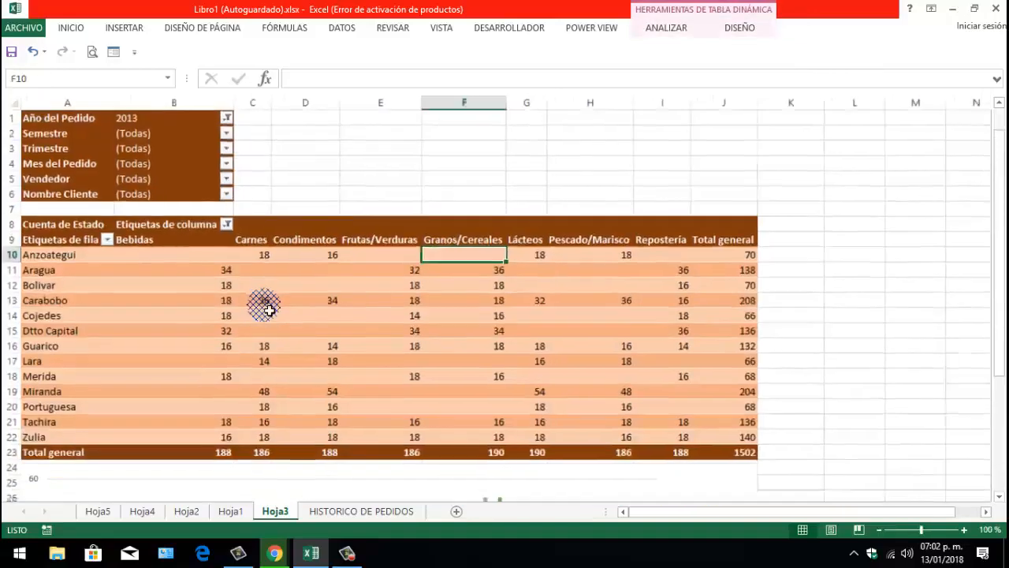
scroll(266, 305, "down", 1)
scroll(267, 305, "down", 1)
scroll(267, 305, "up", 1)
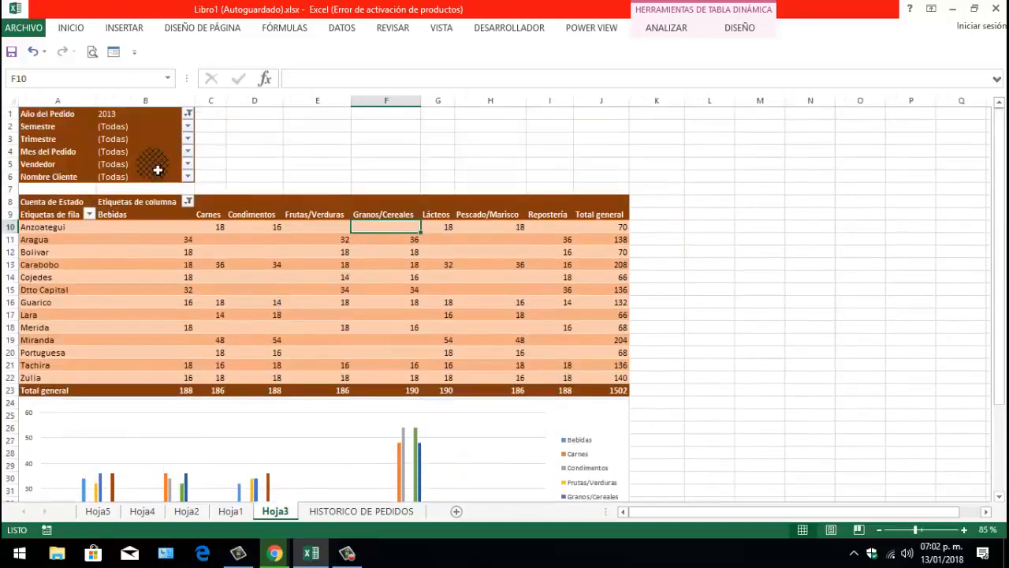
Format the report filter rows 1 to 6 as bold 14 pt text and auto-fit column A
left_click_drag(11, 115, 13, 175)
left_click(77, 32)
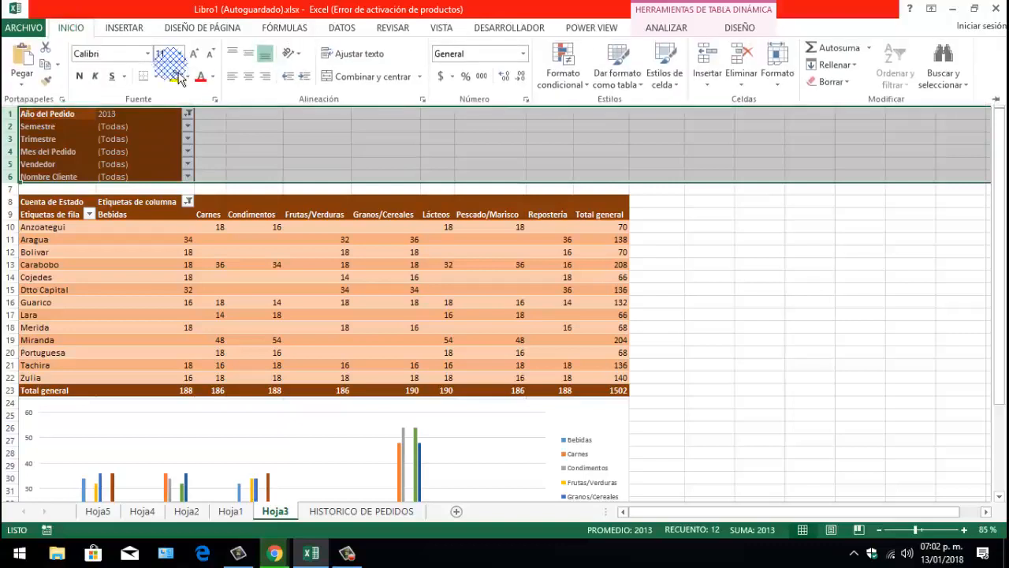
left_click(194, 53)
left_click(194, 54)
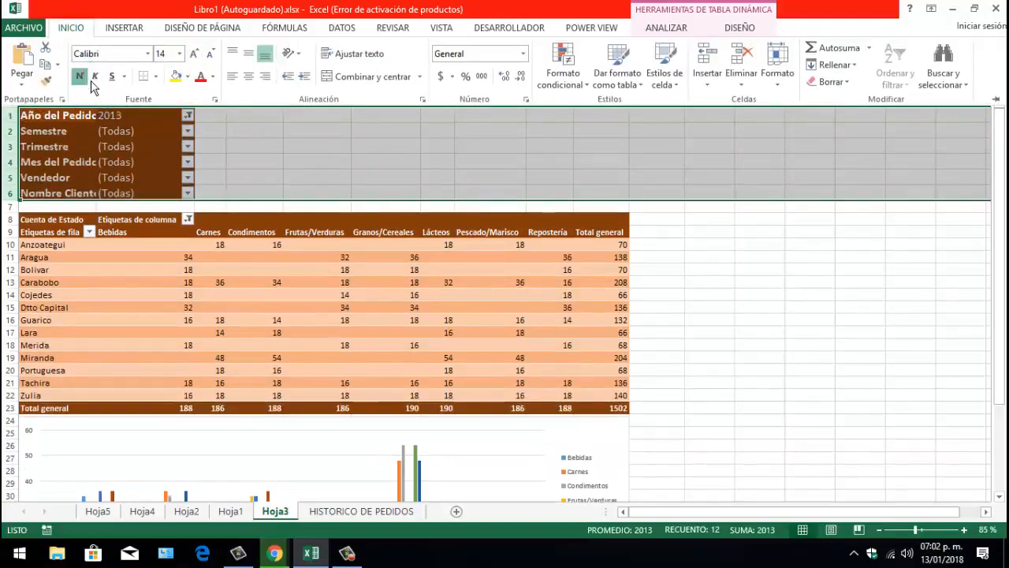
left_click(78, 206)
double_click(98, 100)
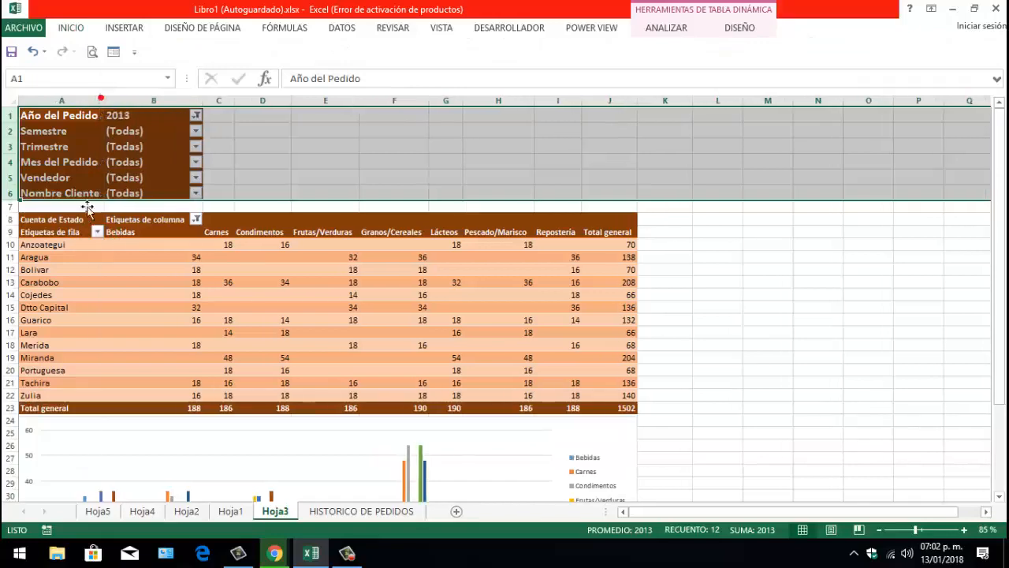
left_click(130, 290)
Filter the pivot table's Semestre to II Semestre and review the updated table and chart
scroll(312, 271, "down", 1)
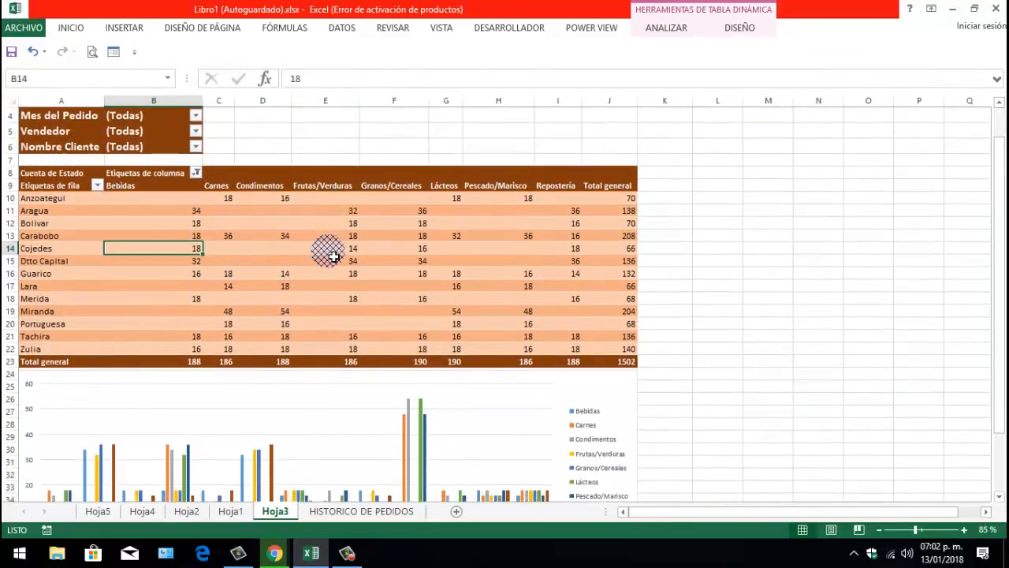
scroll(331, 248, "down", 2)
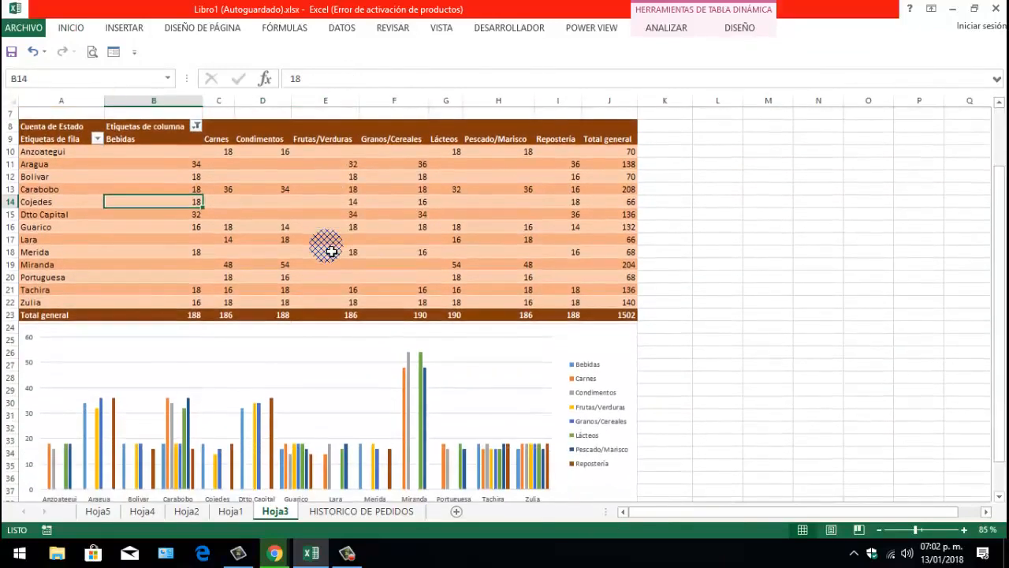
scroll(329, 247, "down", 1, "ctrl")
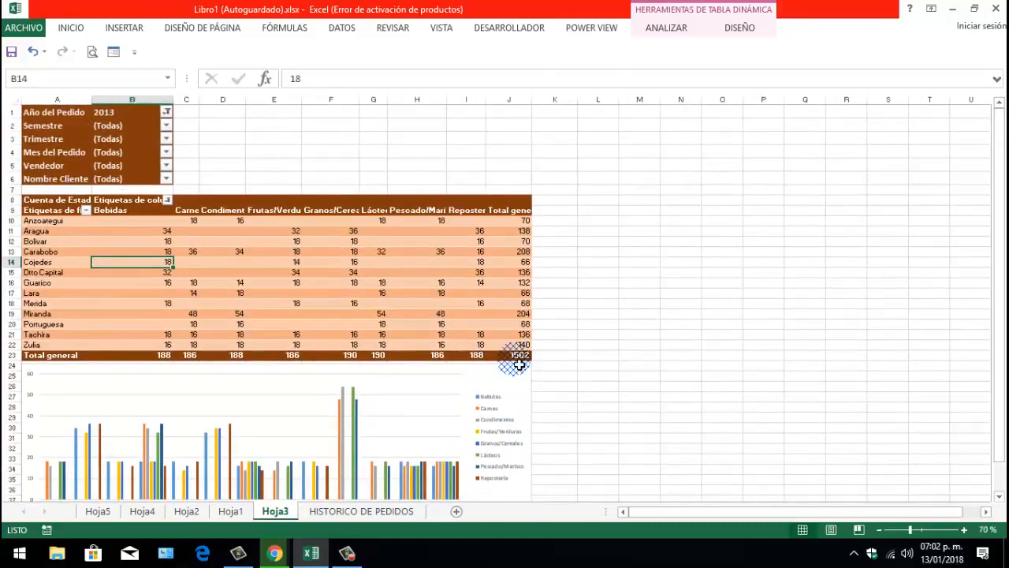
left_click(165, 126)
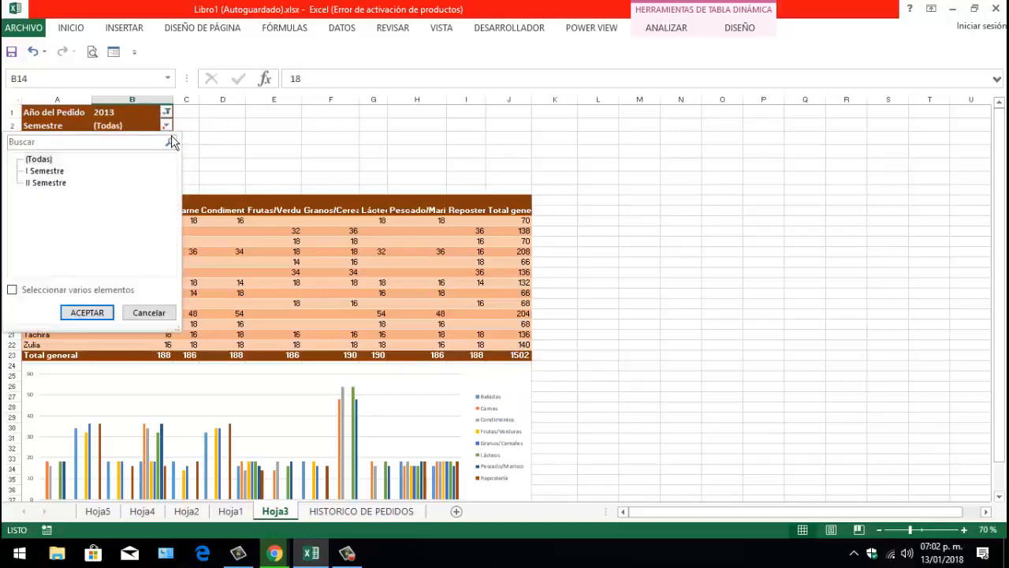
left_click(49, 183)
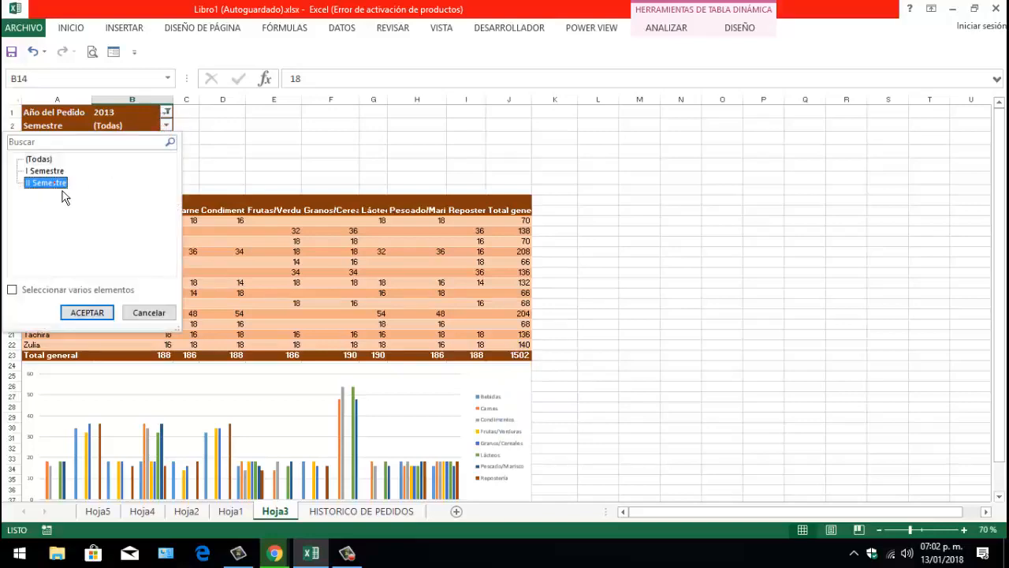
left_click(87, 312)
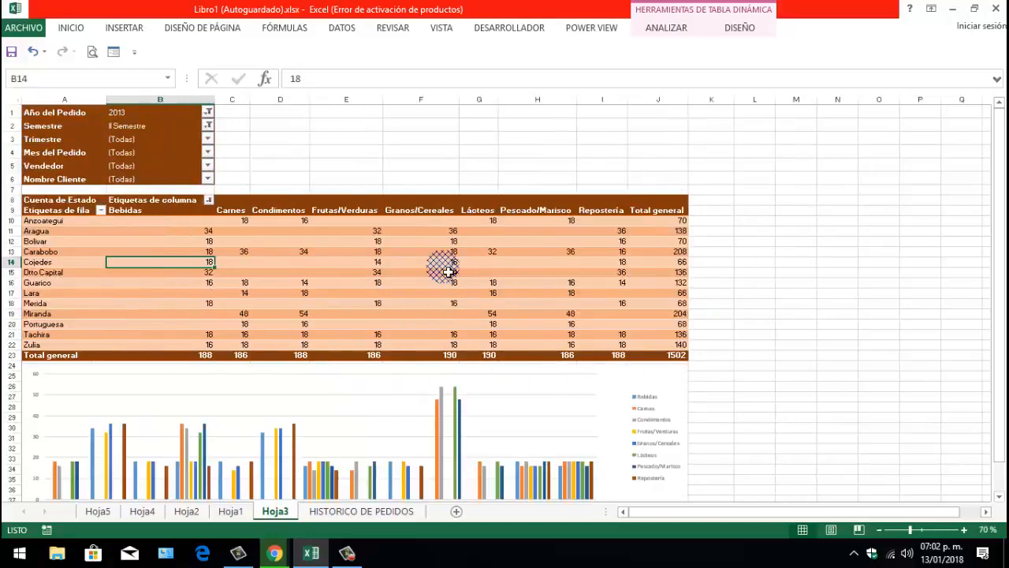
scroll(443, 268, "down", 2)
scroll(446, 269, "up", 1)
scroll(446, 269, "up", 1)
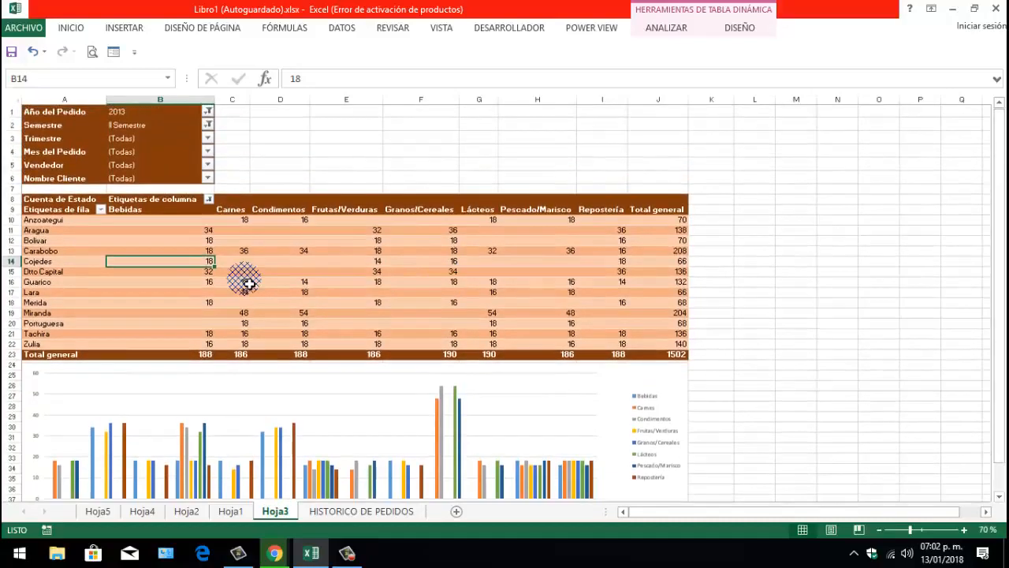
Filter the pivot table's Vendedor to the first salesperson listed and review the updated table and chart
left_click(208, 166)
left_click(111, 211)
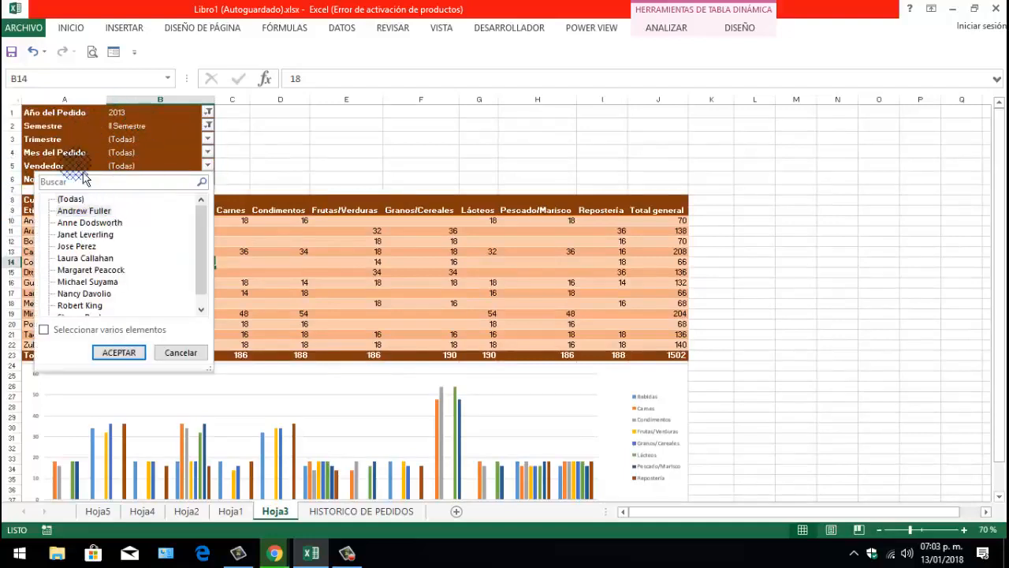
left_click(131, 351)
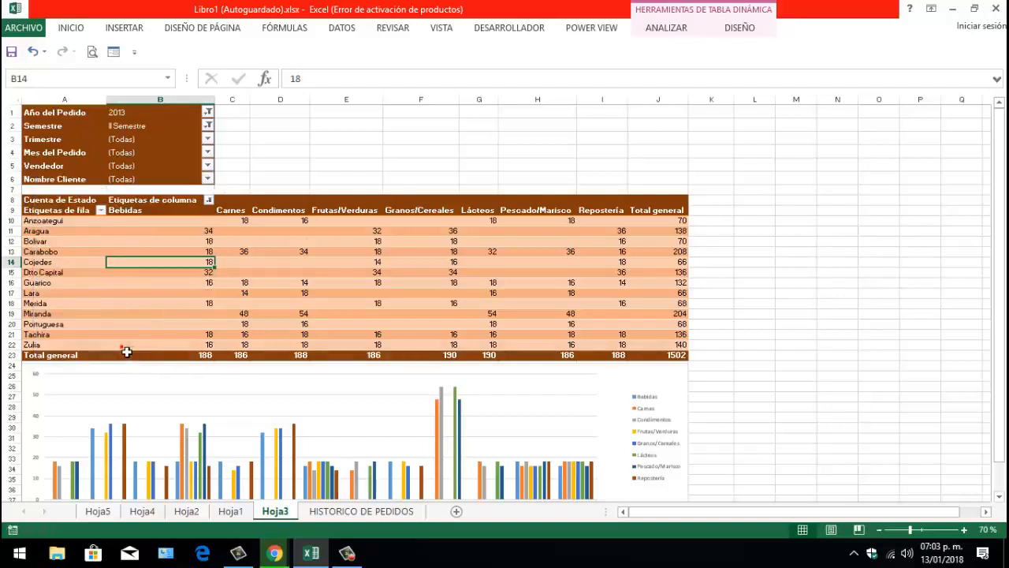
scroll(624, 345, "down", 1)
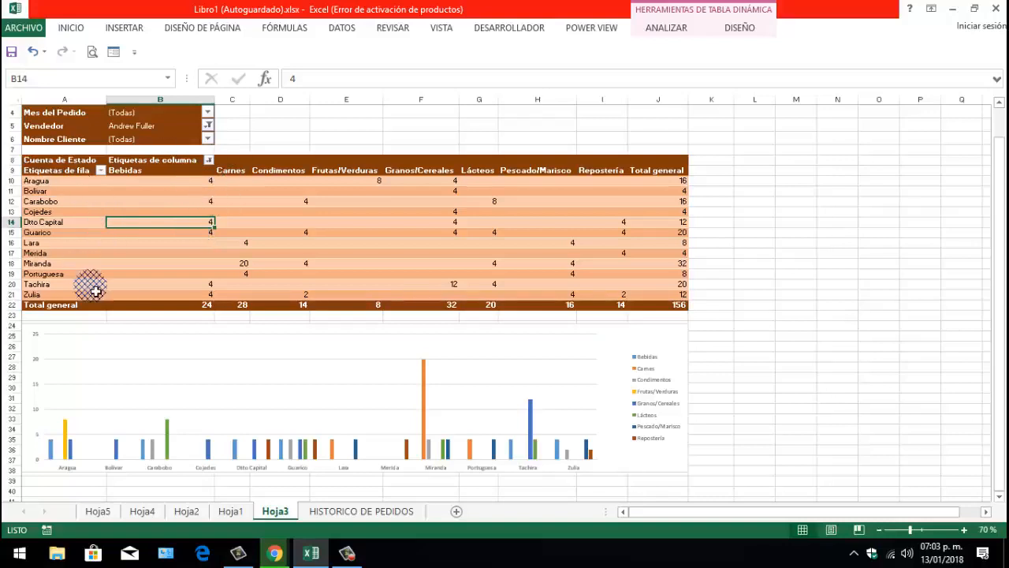
scroll(534, 212, "up", 1)
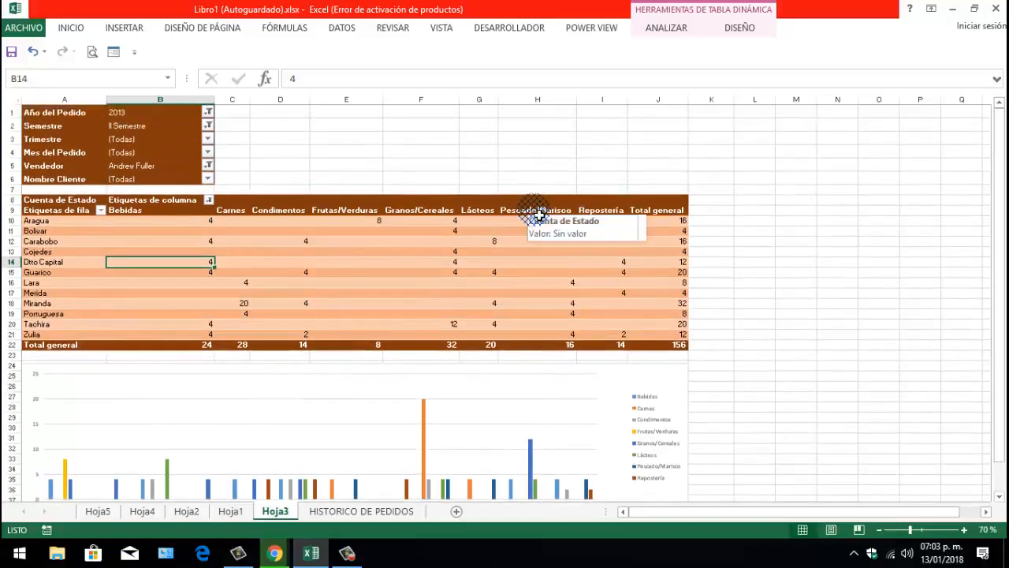
Filter the pivot table's Nombre Cliente to Ana Trujillo Emparedados y helados
left_click(208, 179)
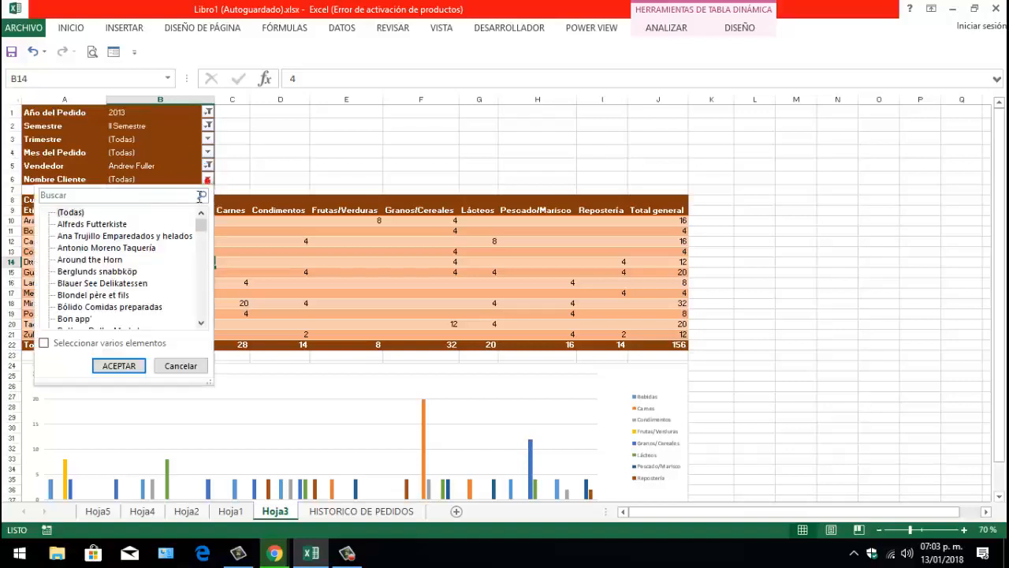
left_click(124, 236)
left_click(123, 367)
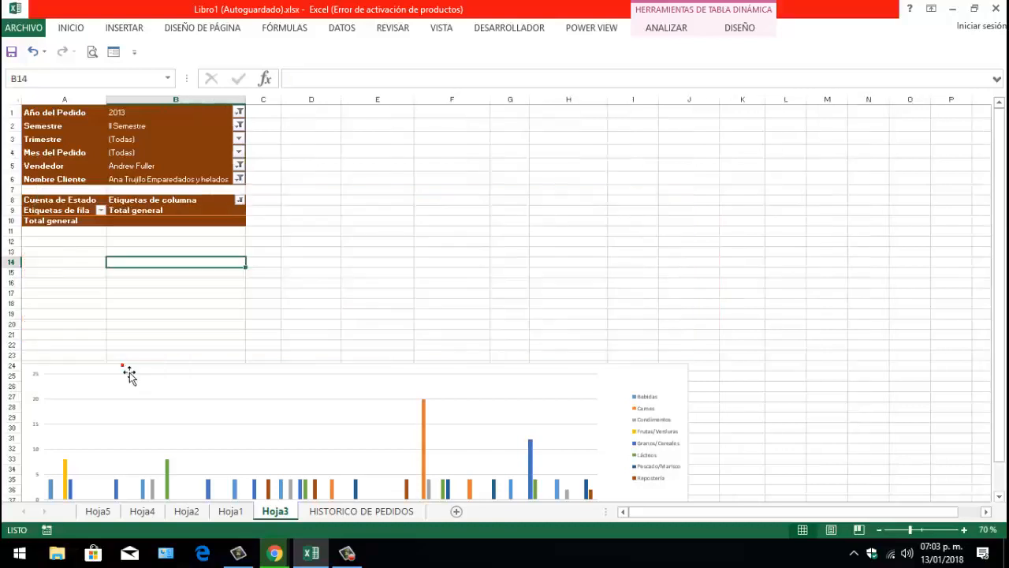
Switch the Nombre Cliente filter to Alfreds Futterkiste
left_click(238, 179)
left_click(145, 224)
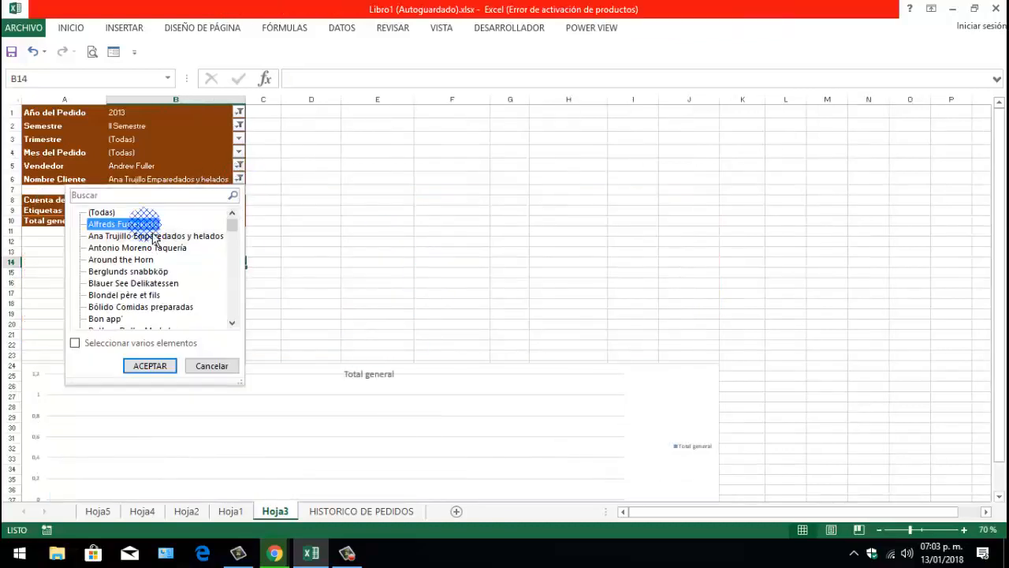
left_click(140, 366)
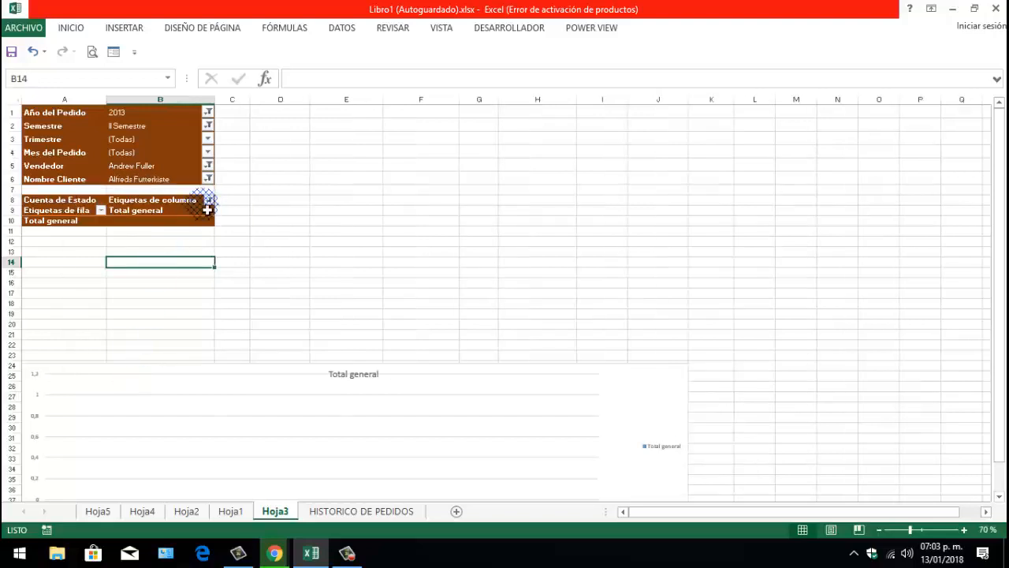
Switch the Nombre Cliente filter to Antonio Moreno Taquería
left_click(208, 179)
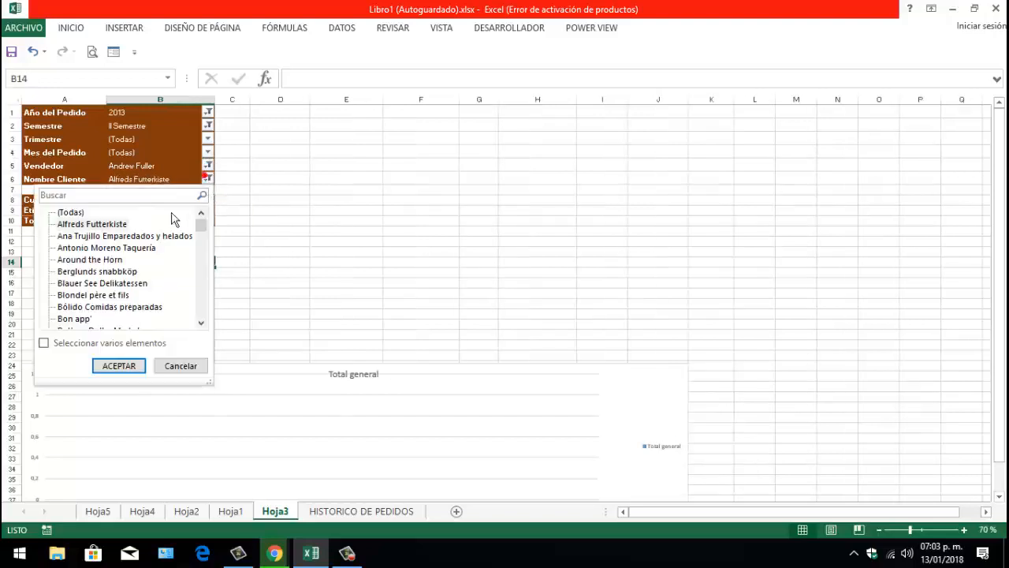
left_click(132, 250)
left_click(105, 365)
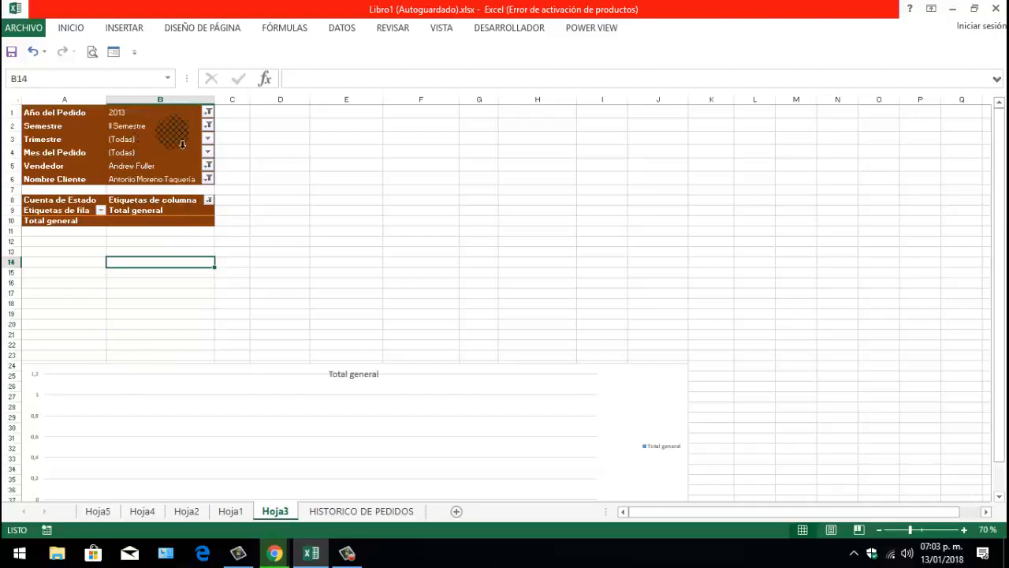
Filter Año del Pedido to 2015 and reset the Semestre filter to (Todas)
left_click(209, 115)
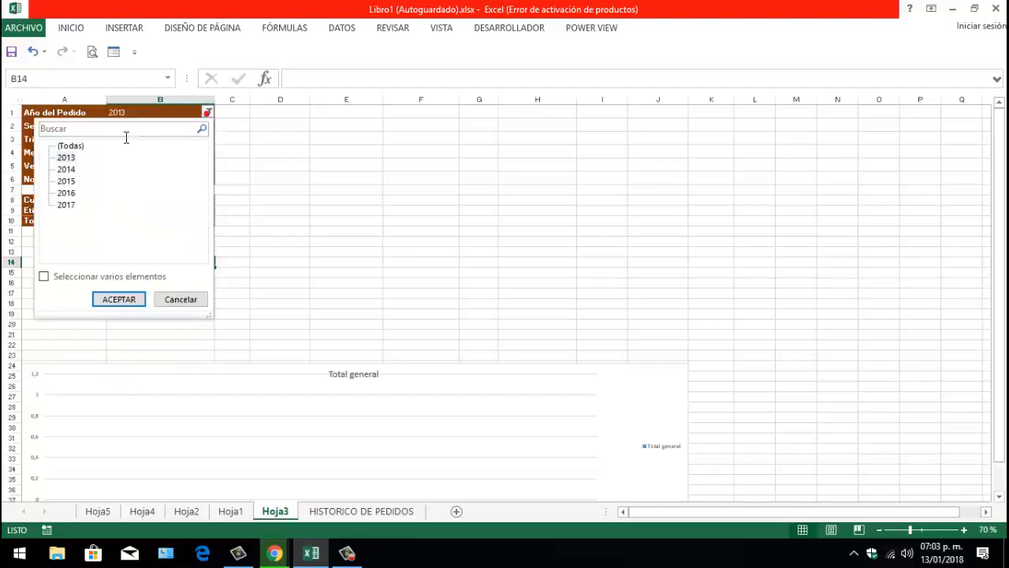
left_click(111, 300)
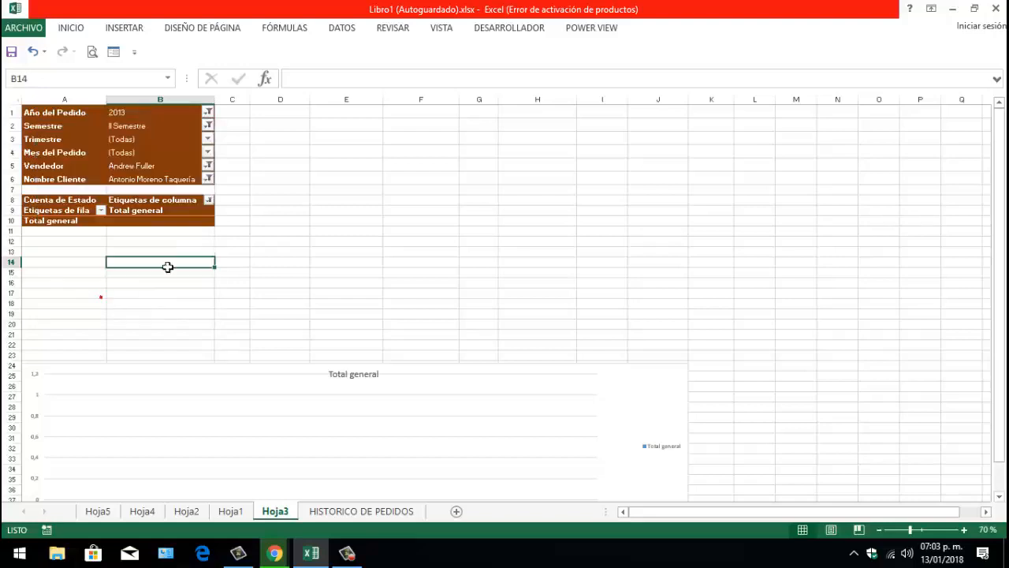
left_click(209, 126)
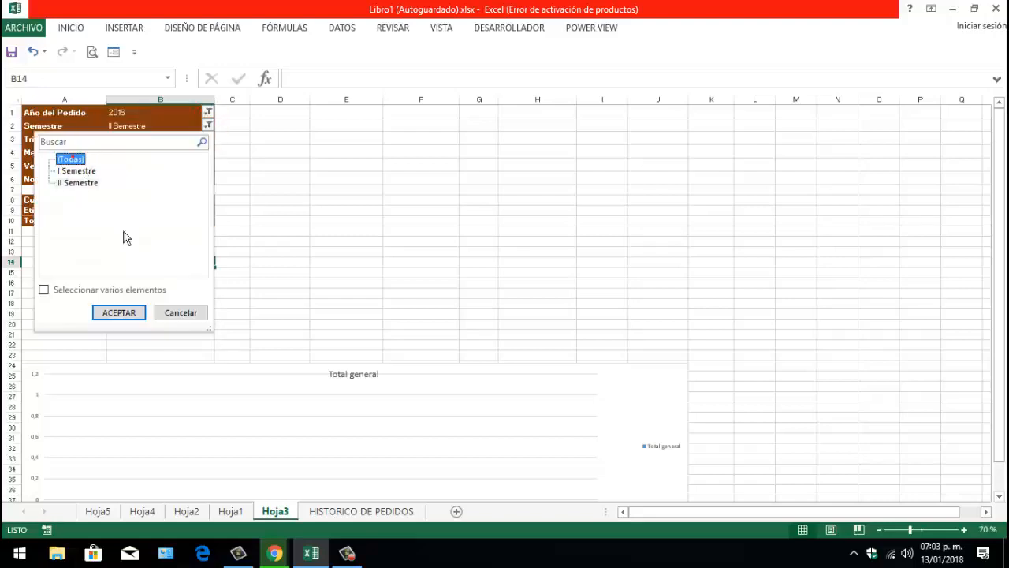
left_click(126, 314)
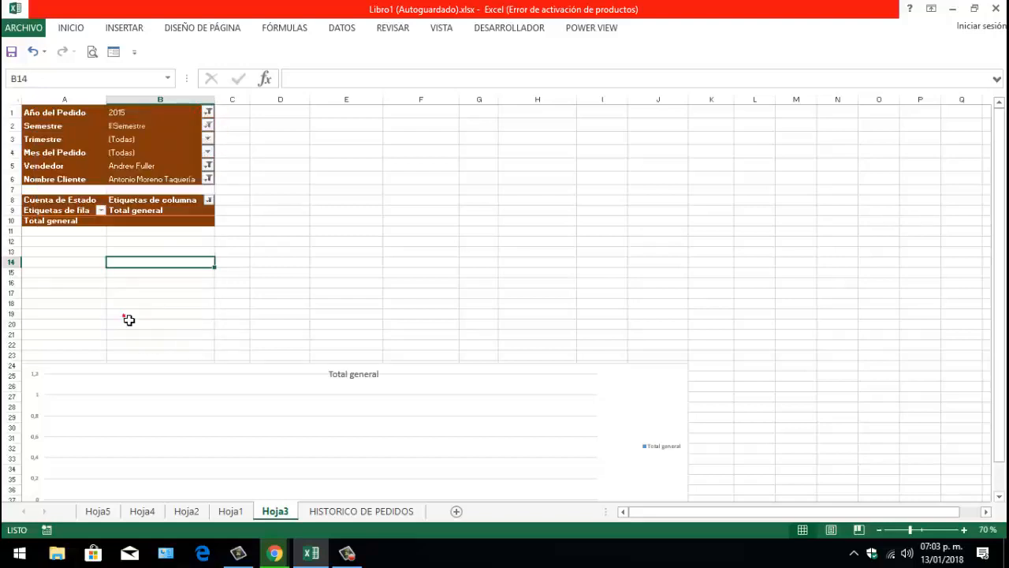
Reset the Vendedor filter to (Todas) and review the resulting pivot table and chart
left_click(208, 166)
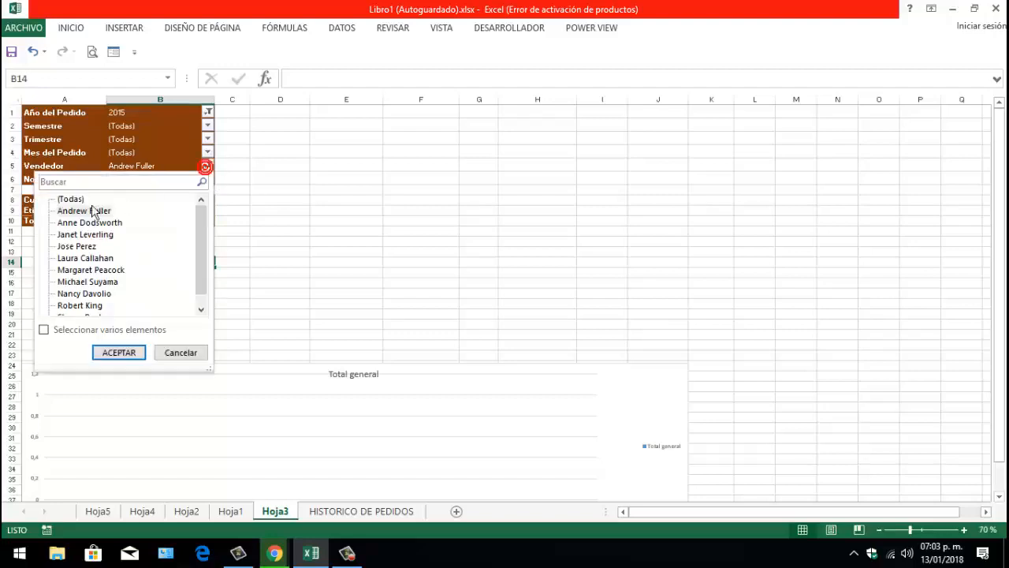
left_click(119, 354)
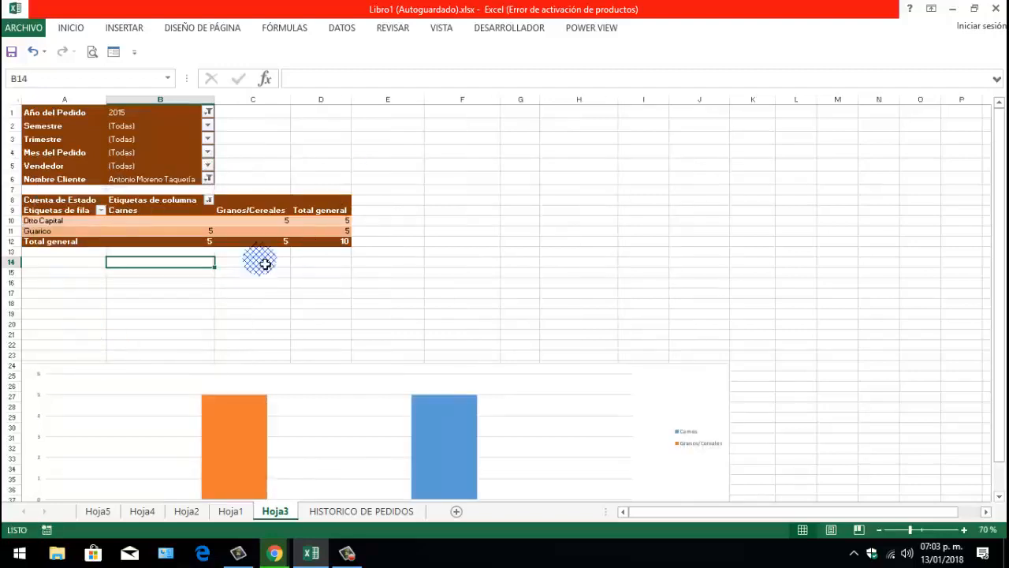
scroll(347, 276, "down", 2)
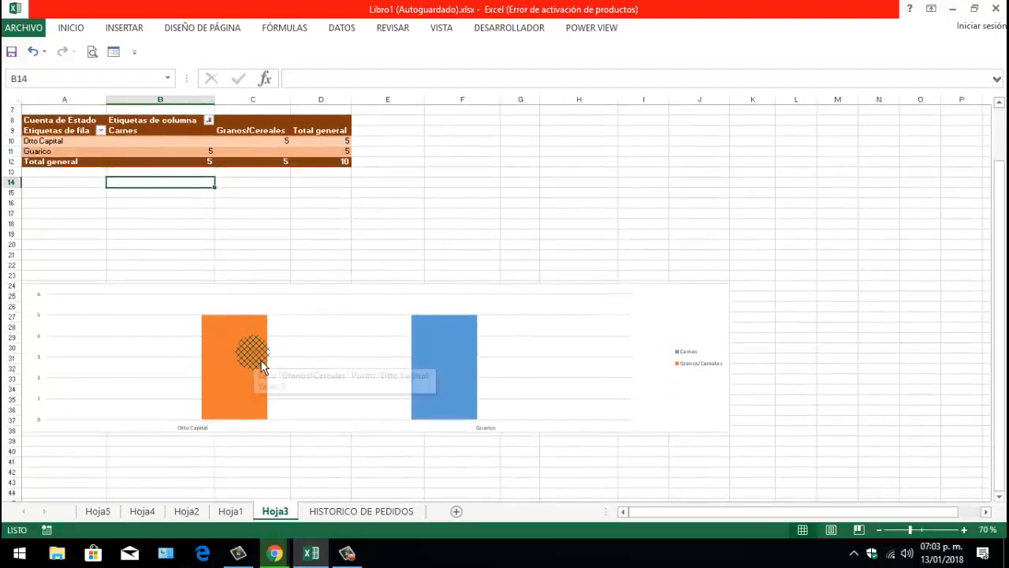
scroll(253, 343, "up", 1)
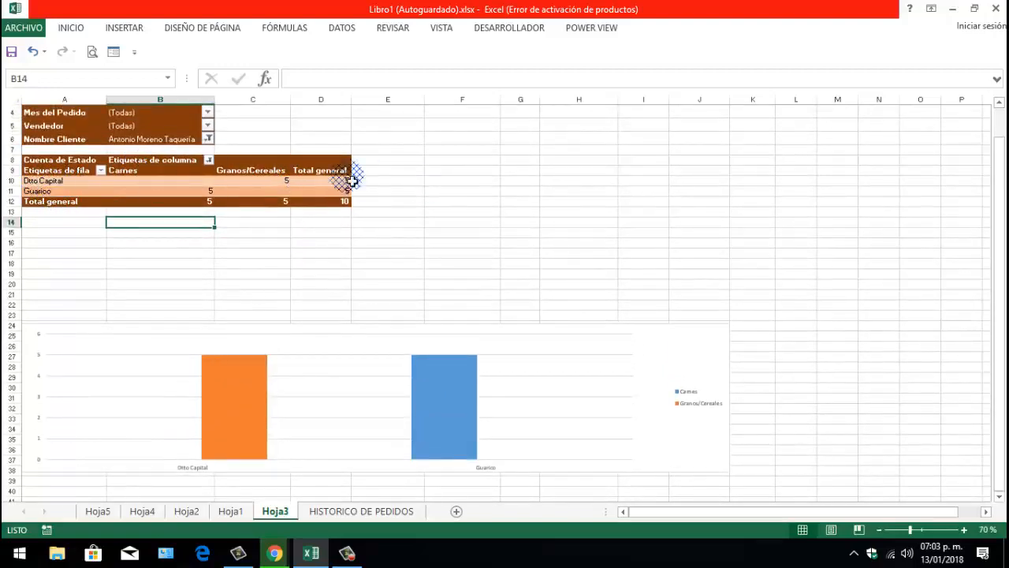
scroll(320, 111, "up", 1)
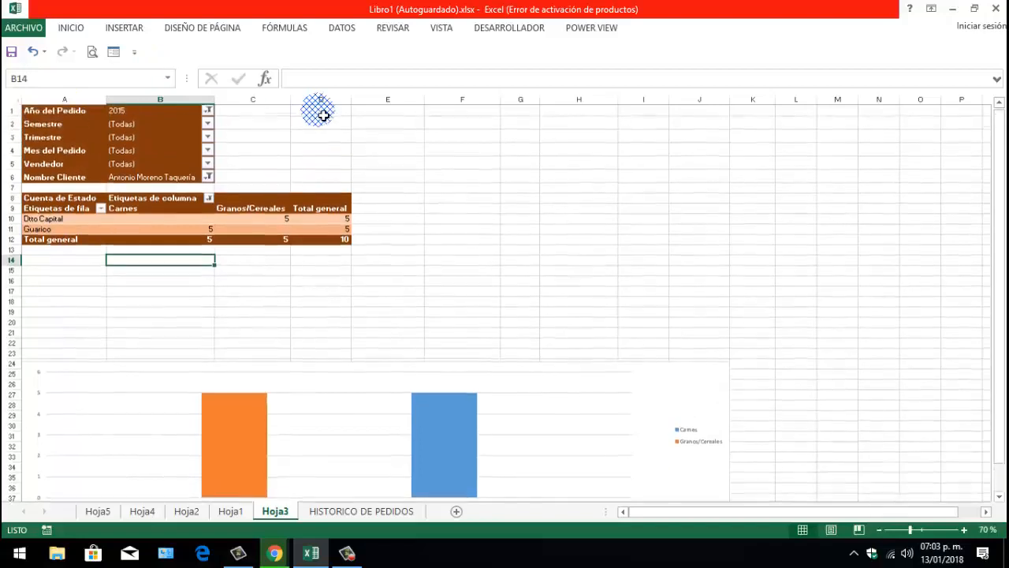
Set the Nombre Cliente filter to Alfreds Futterkiste and review the client's pivot table and chart for 2015
left_click(208, 180)
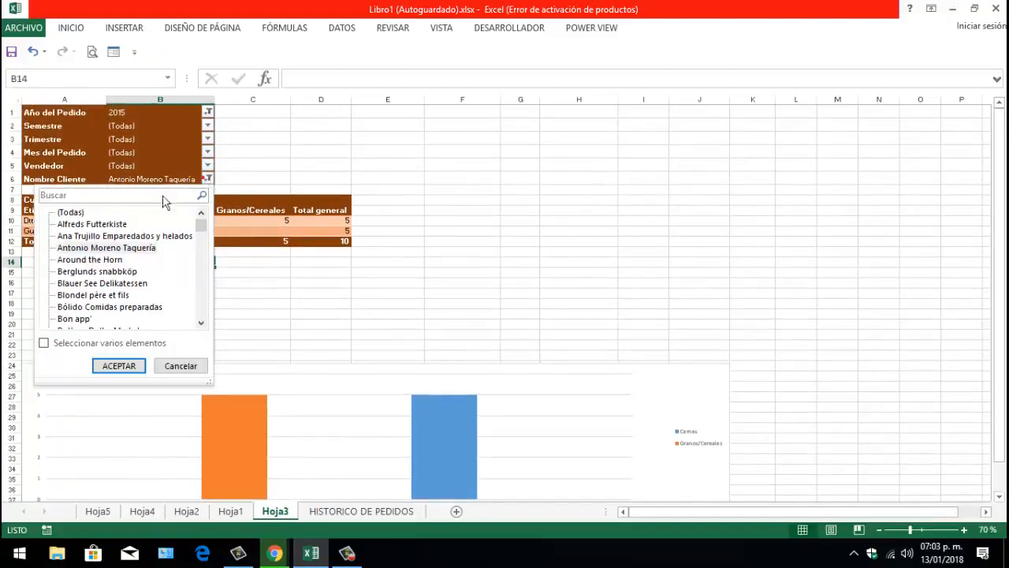
left_click(87, 229)
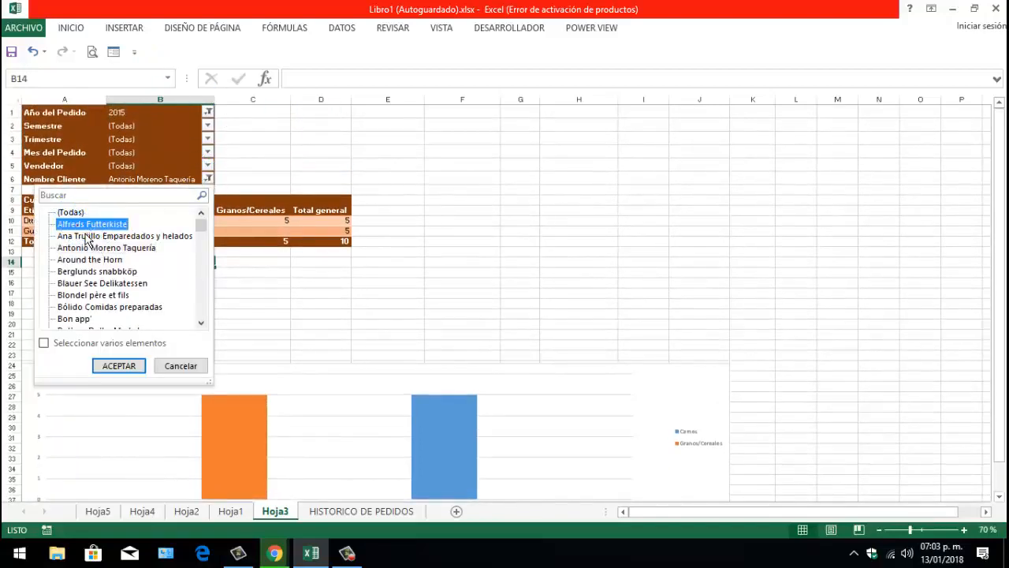
left_click(119, 366)
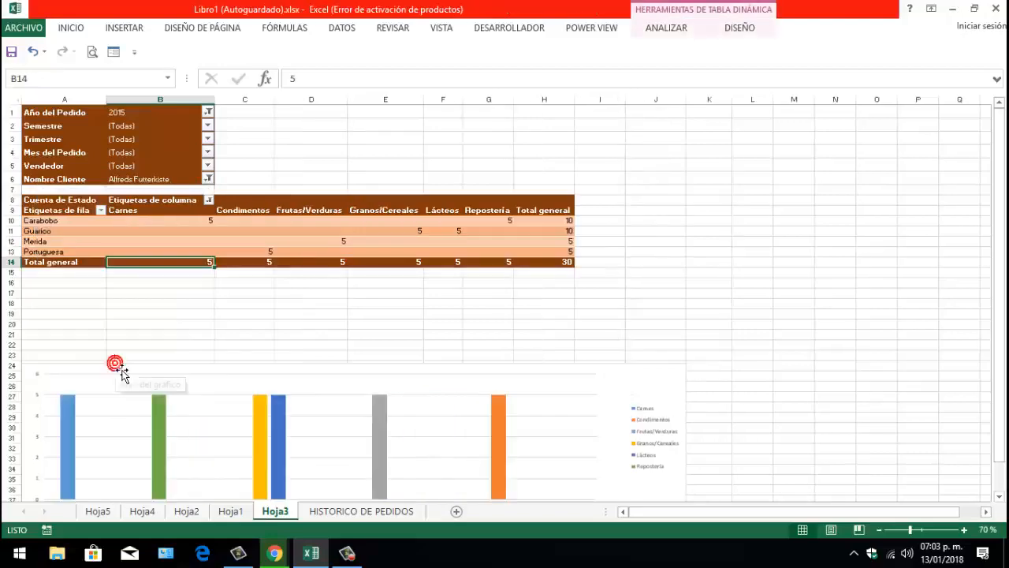
scroll(260, 344, "down", 2)
scroll(260, 345, "up", 1)
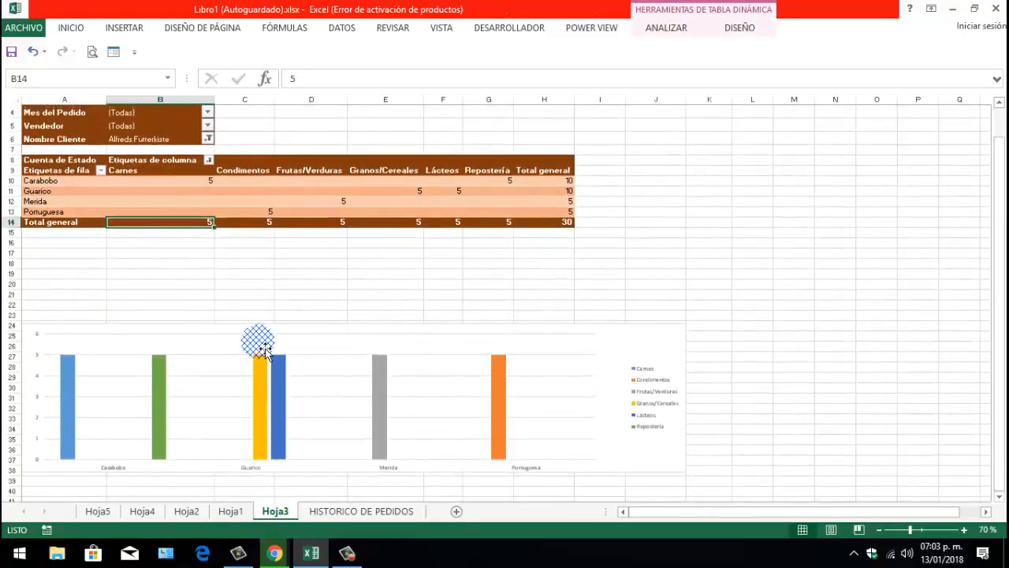
scroll(269, 285, "up", 1)
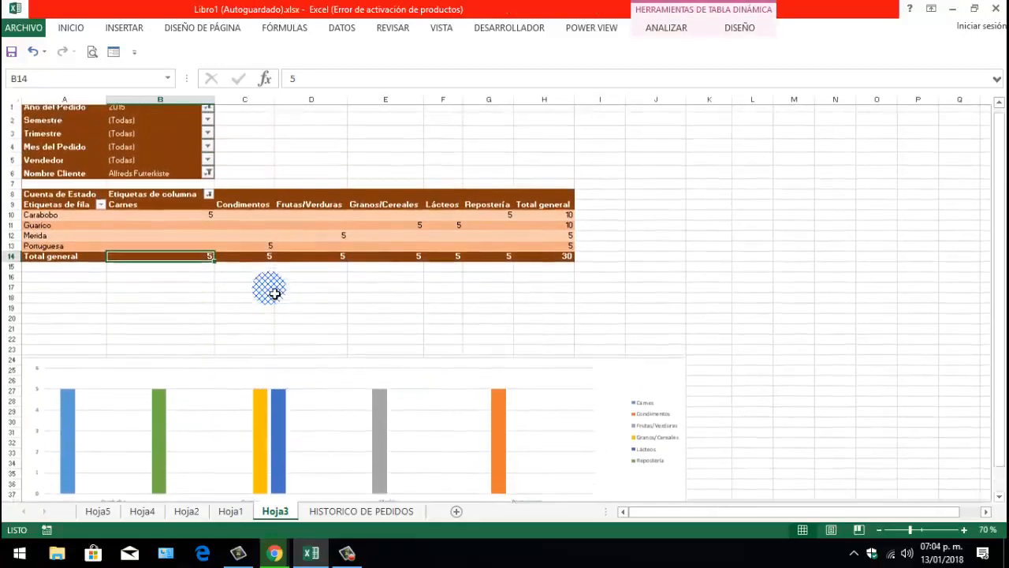
Change the Año del Pedido filter to 2014 and review the updated table and chart
left_click(207, 113)
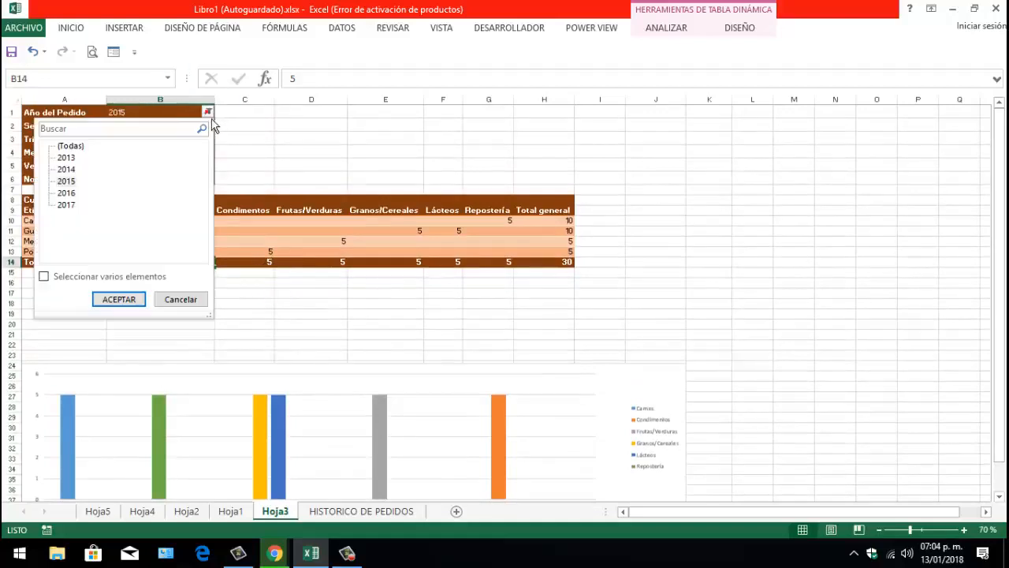
left_click(119, 300)
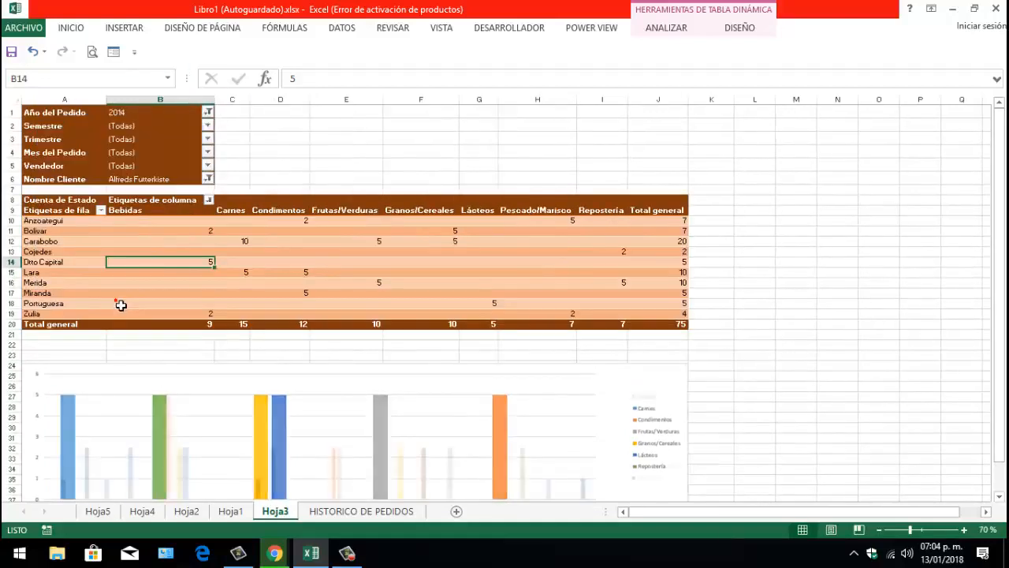
scroll(345, 335, "down", 1)
scroll(344, 335, "up", 1)
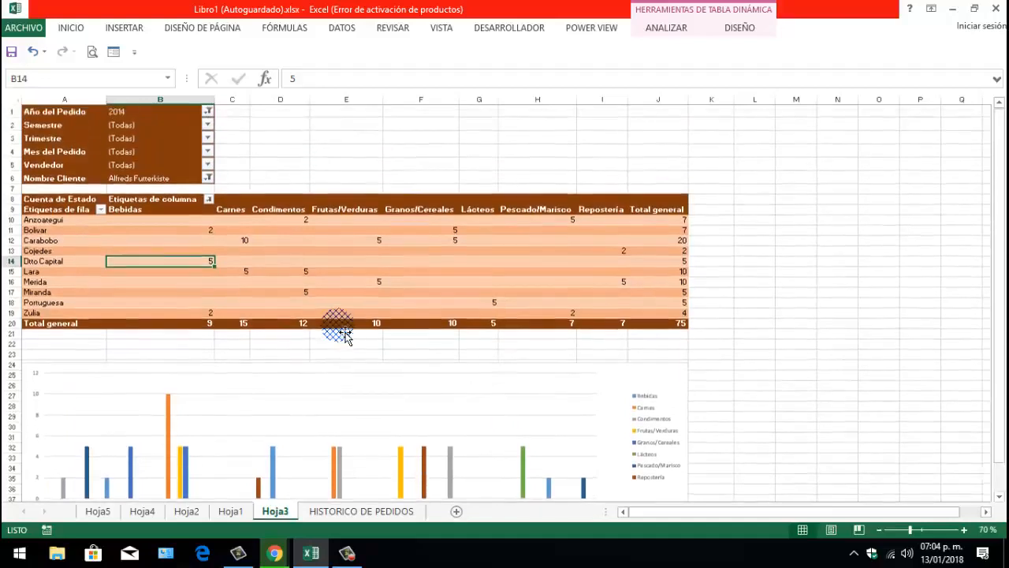
Filter Nombre Cliente to Bólido Comidas preparadas and review the updated table and chart
left_click(209, 179)
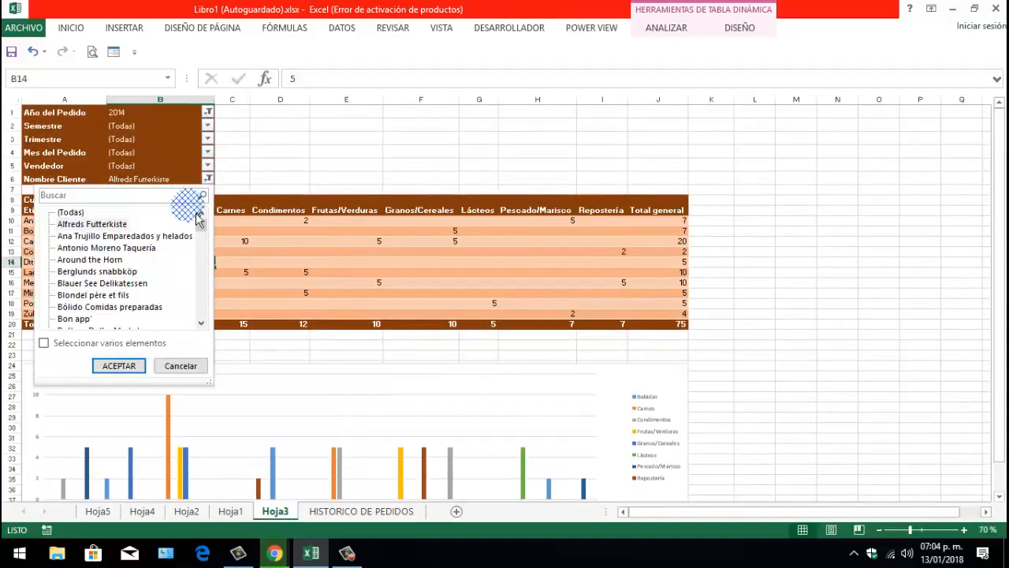
left_click(56, 305)
left_click(126, 366)
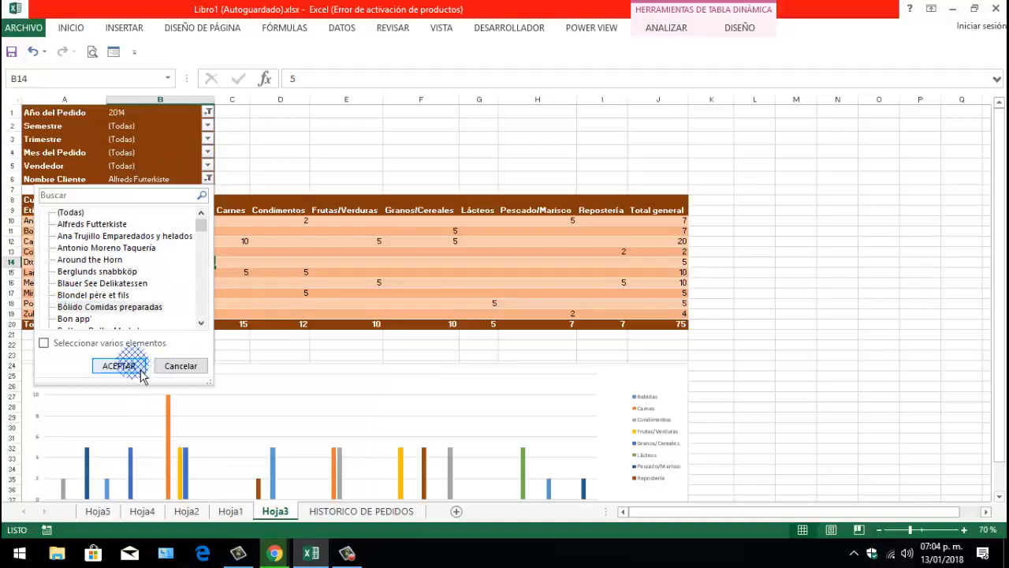
scroll(254, 316, "down", 1)
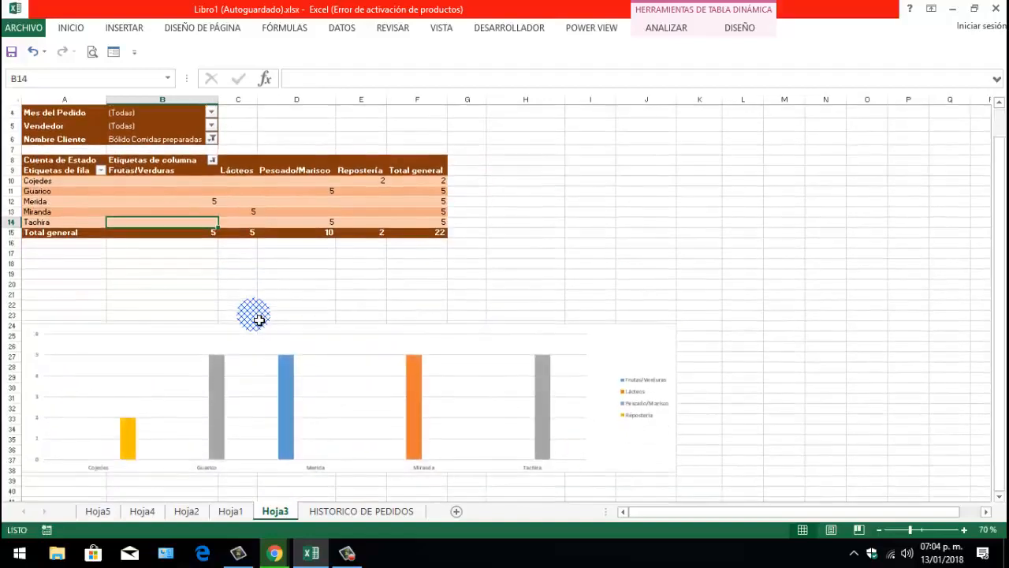
scroll(256, 317, "up", 1)
Reset the Nombre Cliente filter to (Todas) and review the table and chart for all clients
left_click(211, 180)
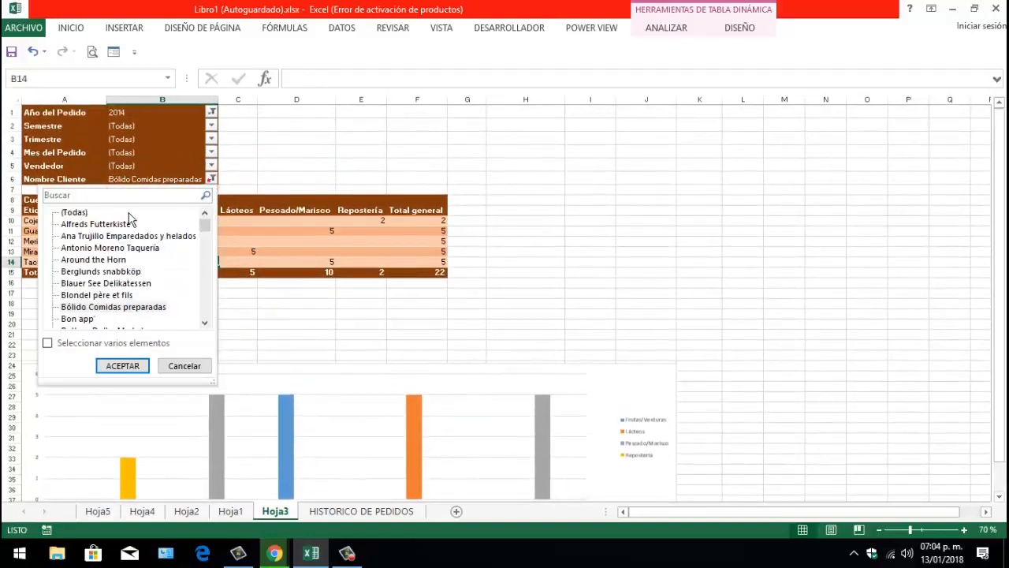
left_click(77, 211)
left_click(126, 365)
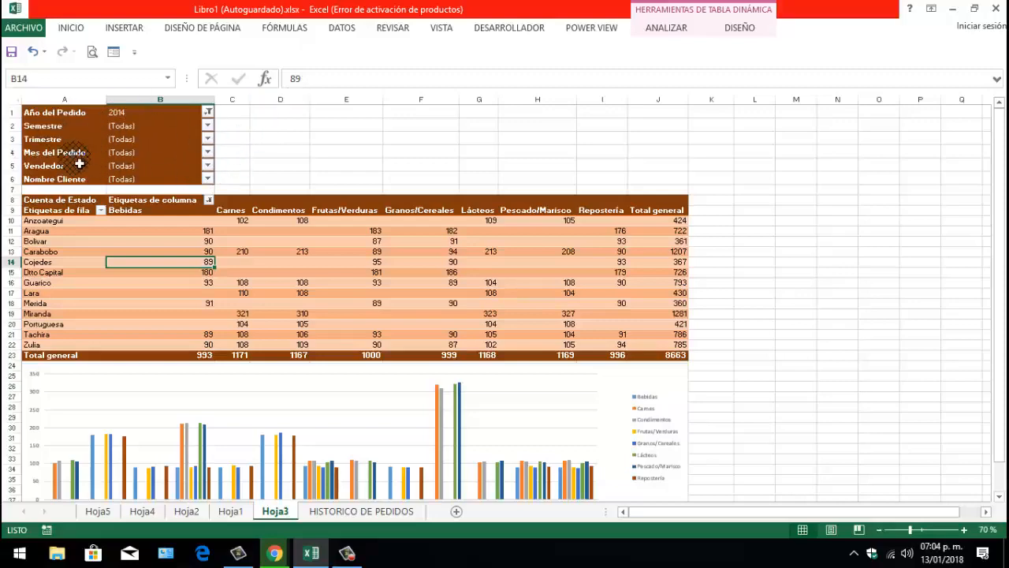
scroll(543, 158, "down", 1)
scroll(541, 162, "up", 1)
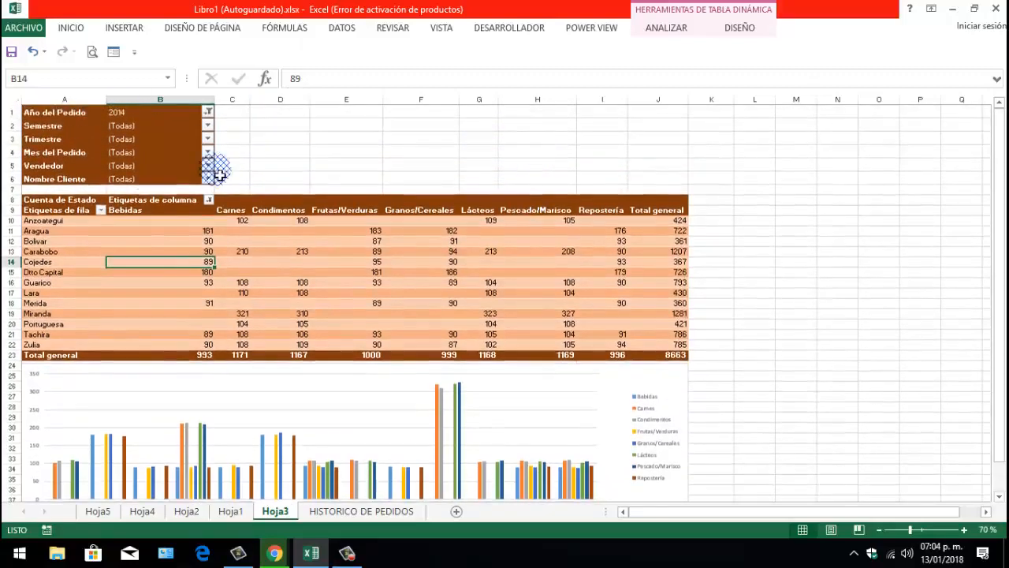
Show the field list for the pivot table on Hoja3
left_click(520, 272)
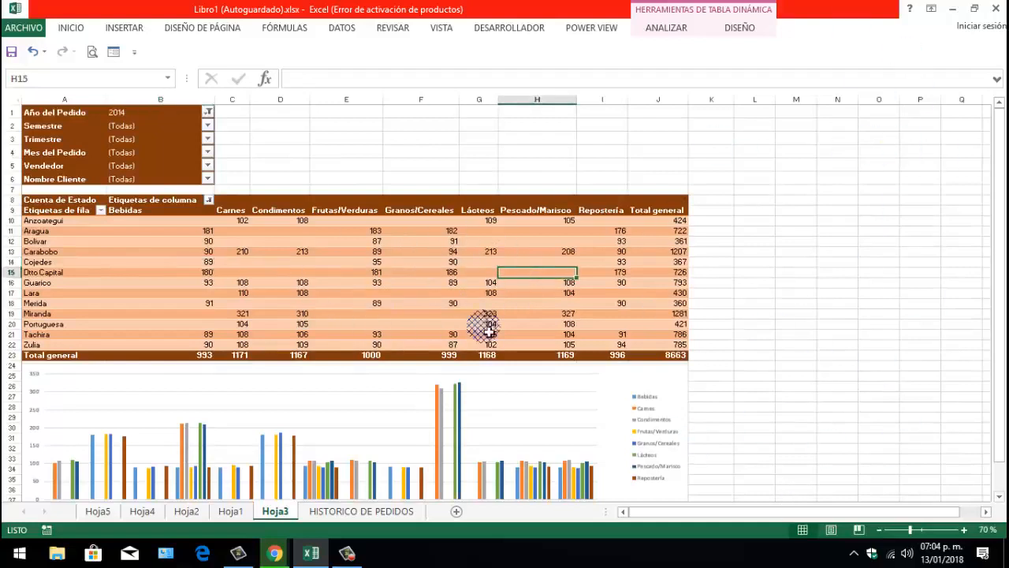
right_click(520, 279)
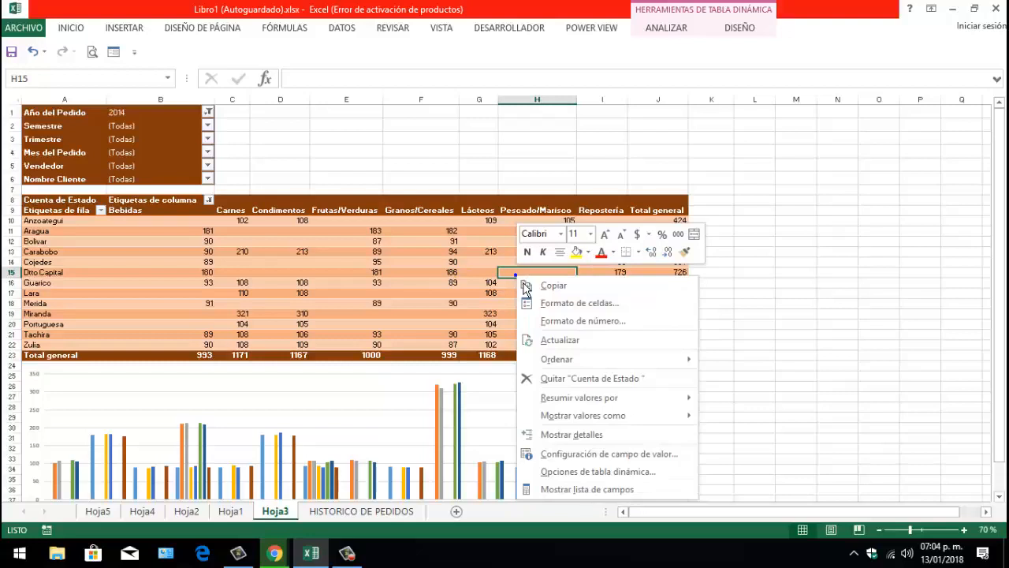
left_click(613, 507)
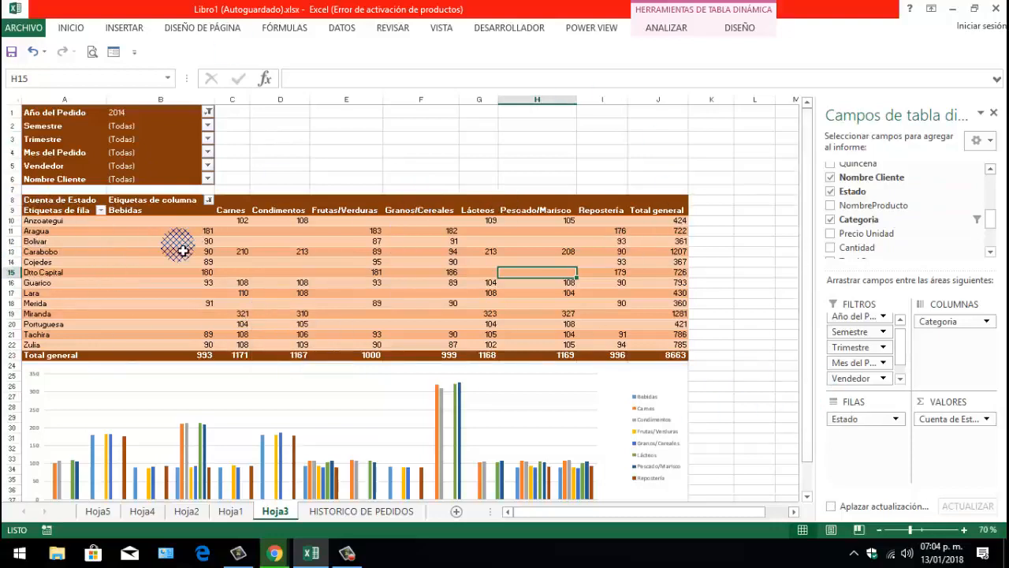
scroll(171, 259, "up", 1, "ctrl")
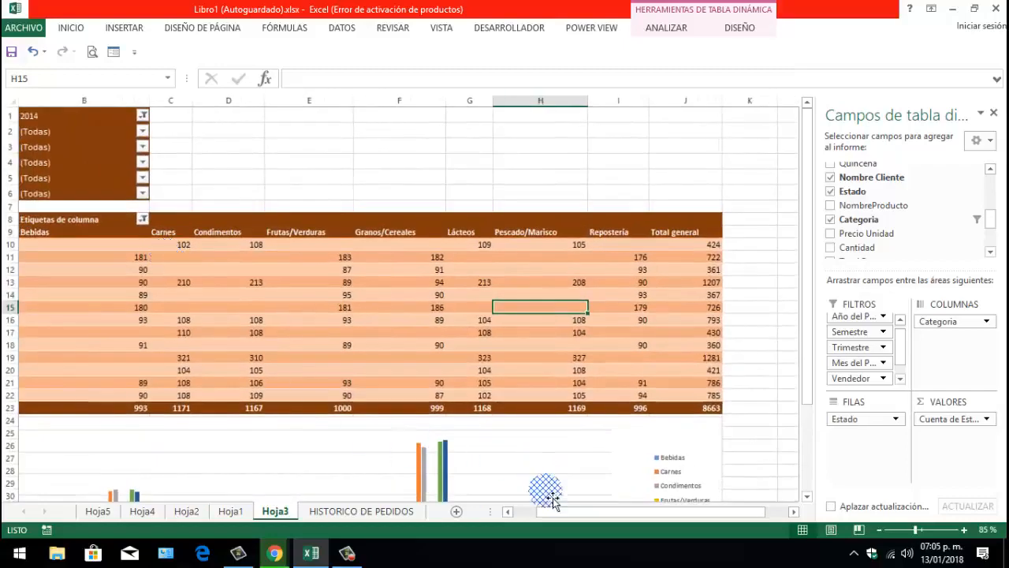
mouse_move(551, 511)
left_mouse_down()
mouse_move(504, 530)
mouse_move(550, 507)
left_mouse_up()
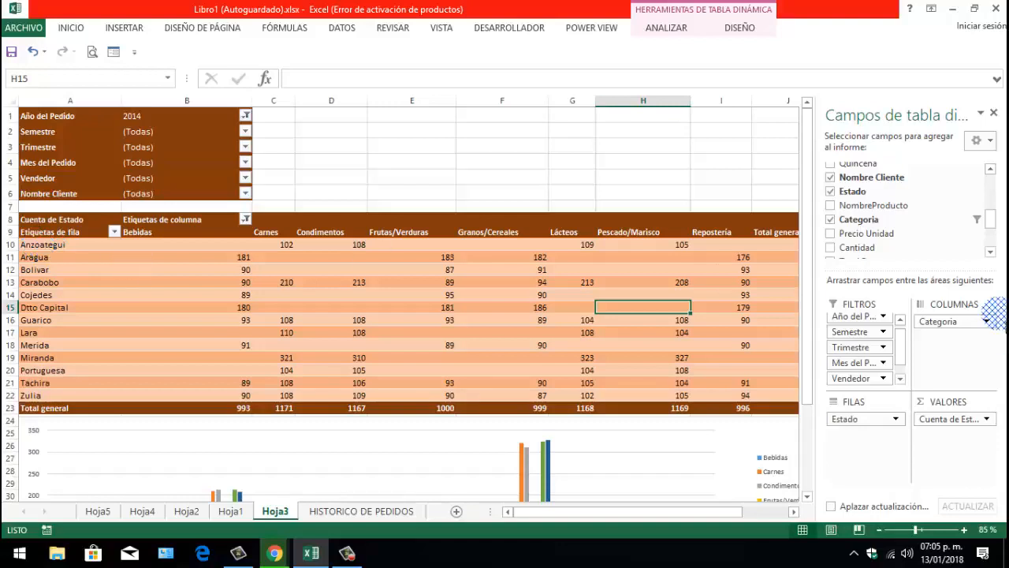
Try NombreProducto as a row field beneath Estado, review the table and chart, and remove the field again
left_click_drag(879, 205, 867, 436)
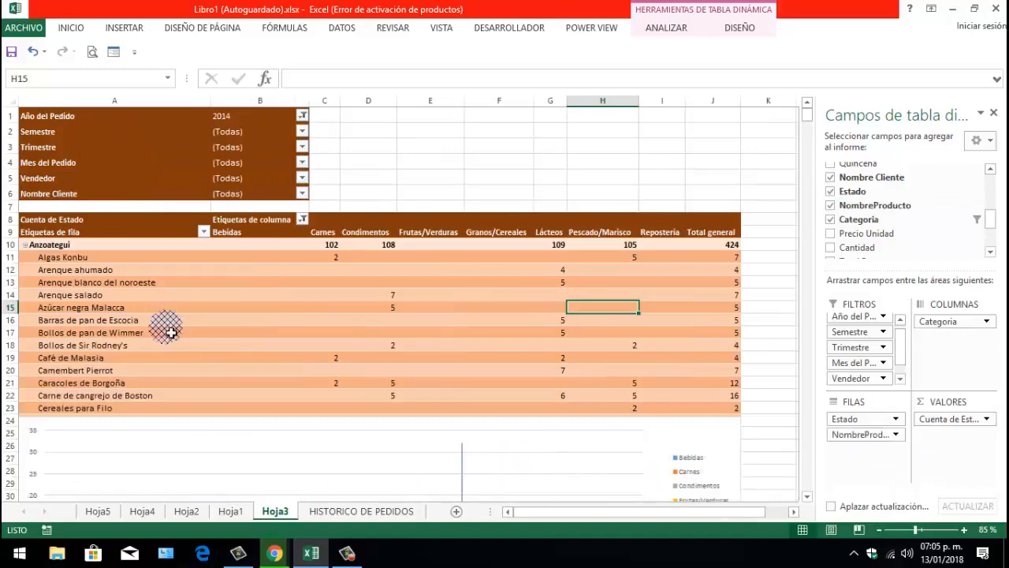
scroll(169, 335, "down", 3)
scroll(167, 337, "up", 1)
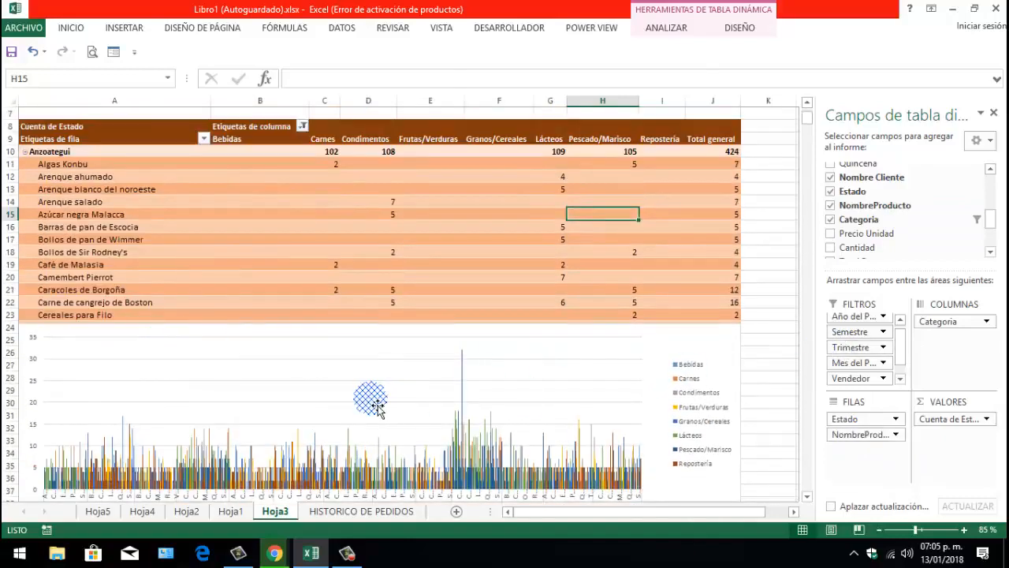
scroll(374, 402, "down", 7)
scroll(371, 398, "up", 6)
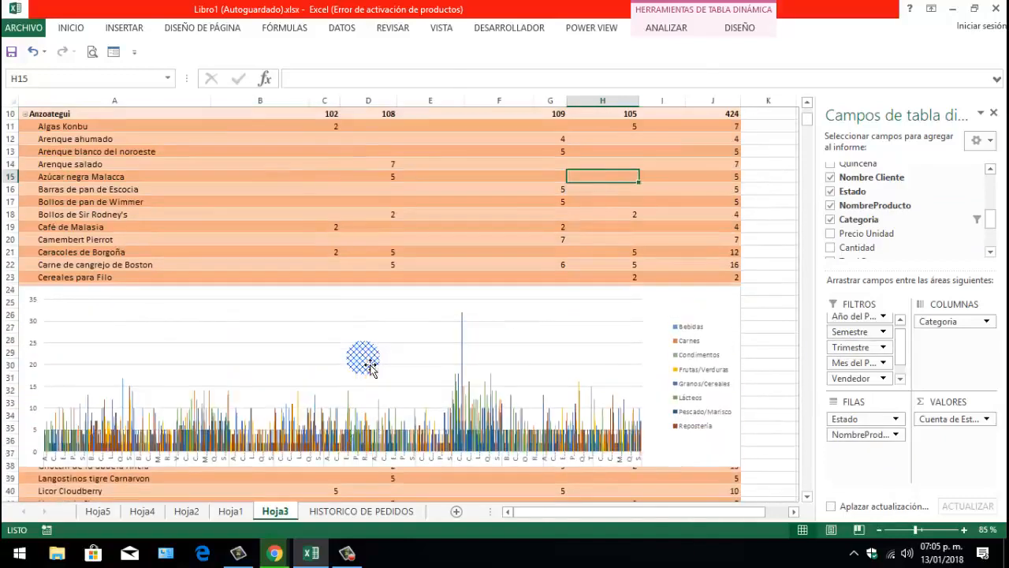
scroll(203, 227, "up", 3)
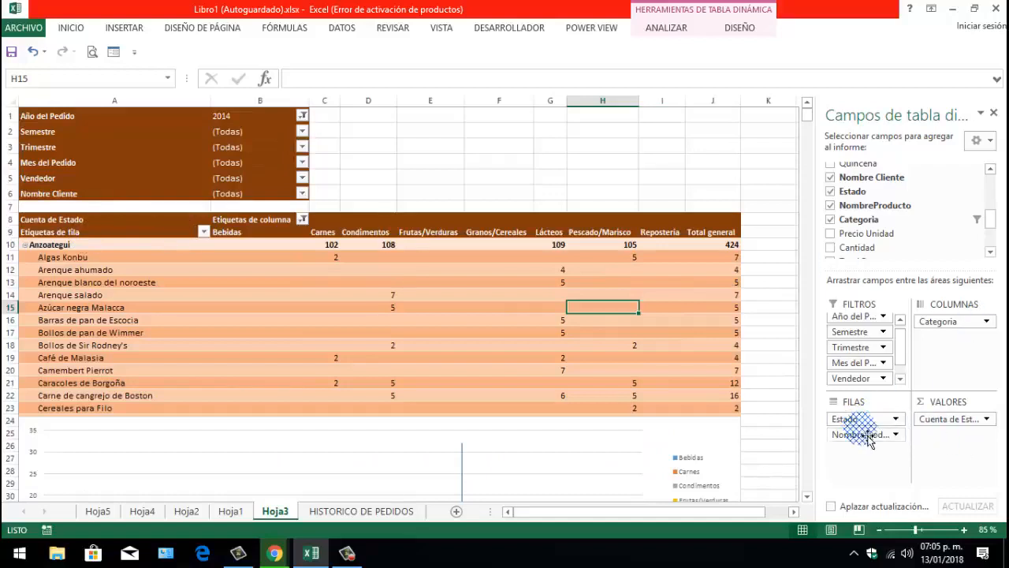
left_click_drag(869, 442, 832, 215)
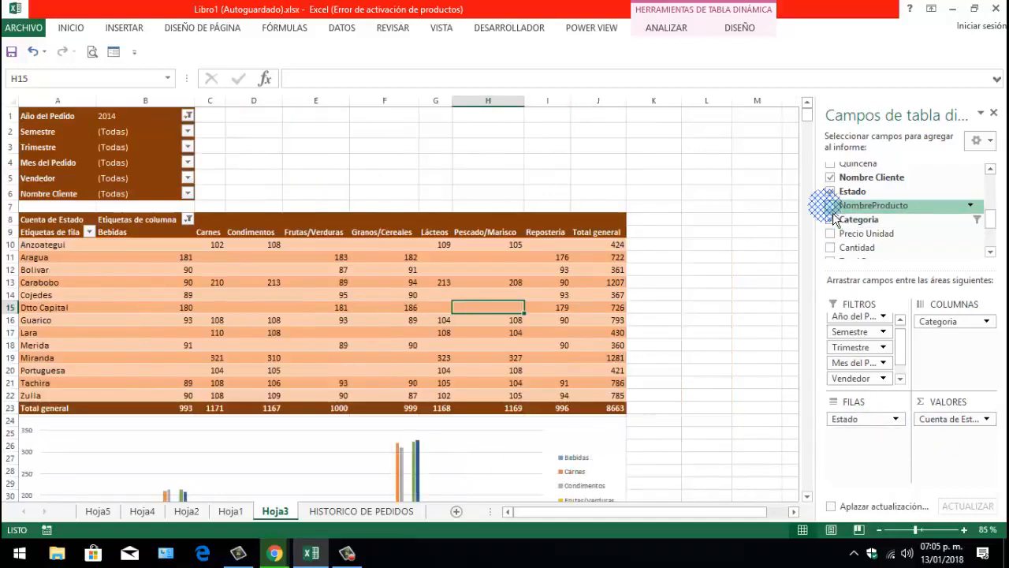
Add the Temporada field to the rows beneath Estado and review the regrouped table and chart
scroll(649, 233, "down", 1)
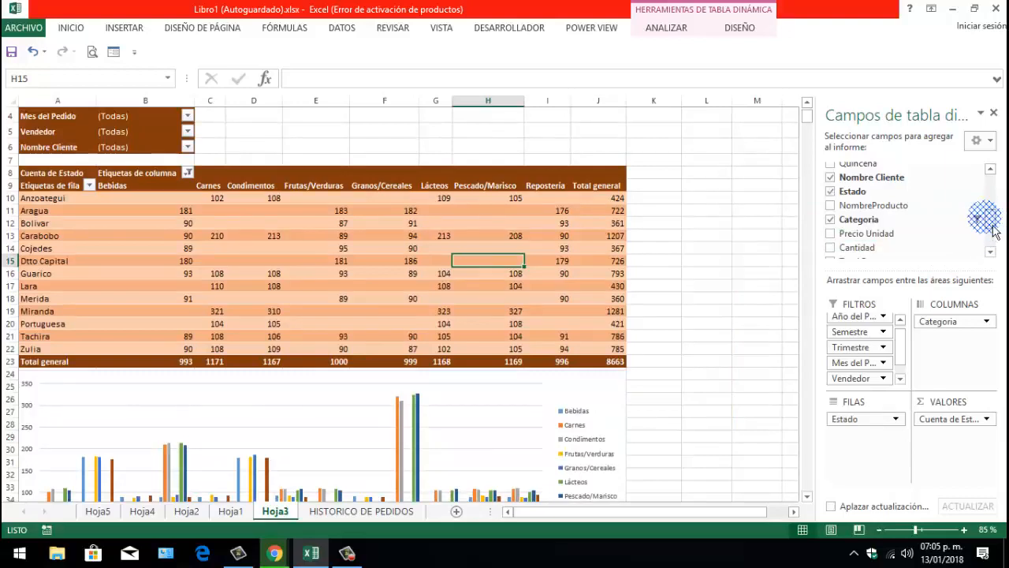
scroll(995, 228, "up", 4)
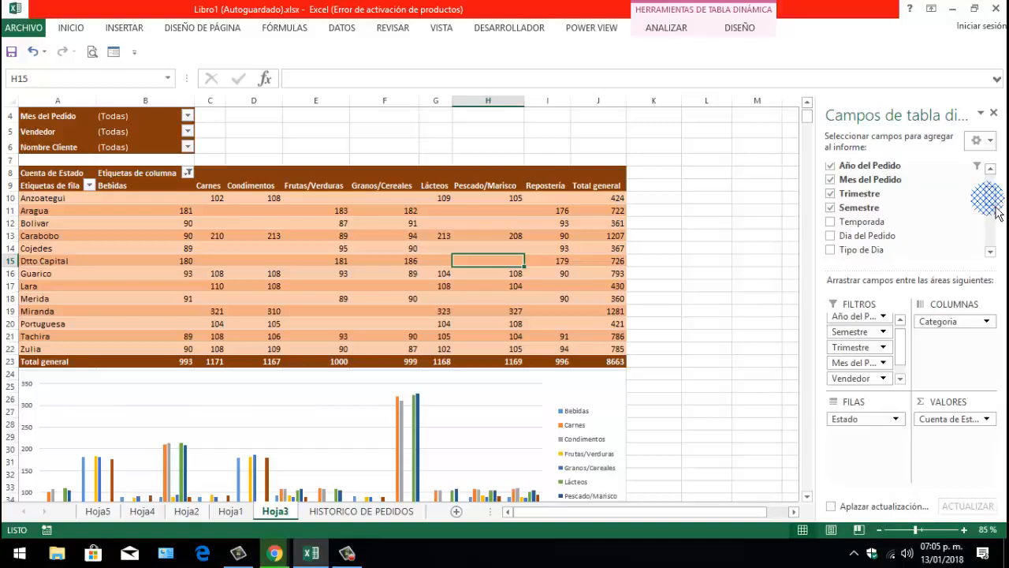
left_click_drag(875, 221, 839, 440)
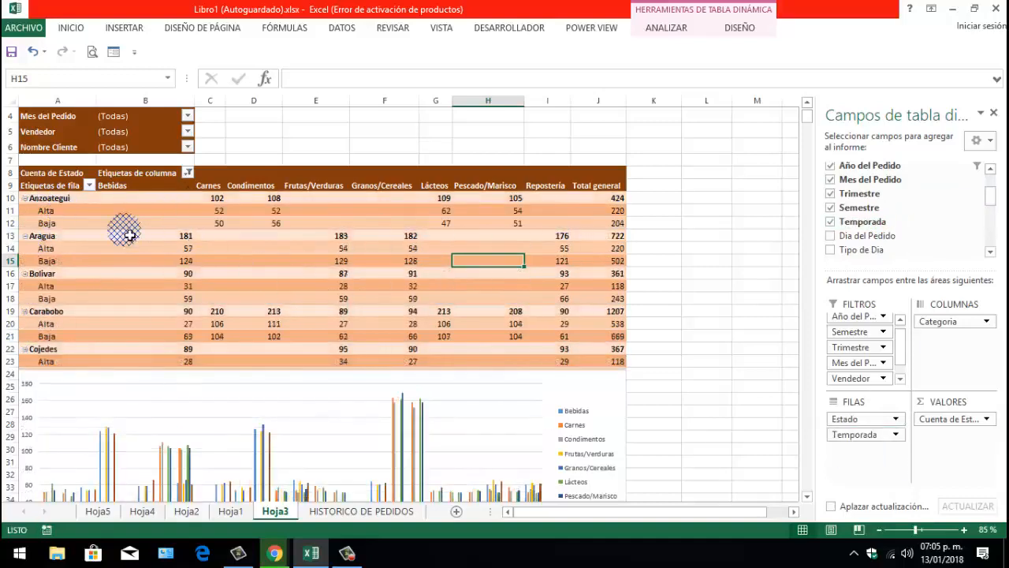
scroll(130, 235, "down", 4)
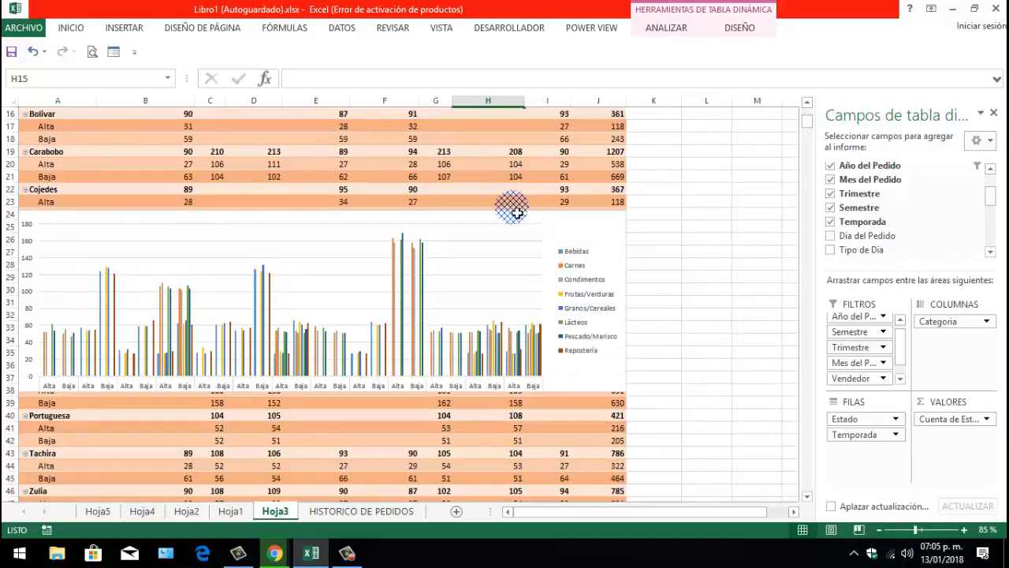
Move the pivot chart off the table rows to the empty columns beside Total general, level with the table's header
left_click_drag(510, 223, 725, 93)
left_click_drag(138, 314, 780, 213)
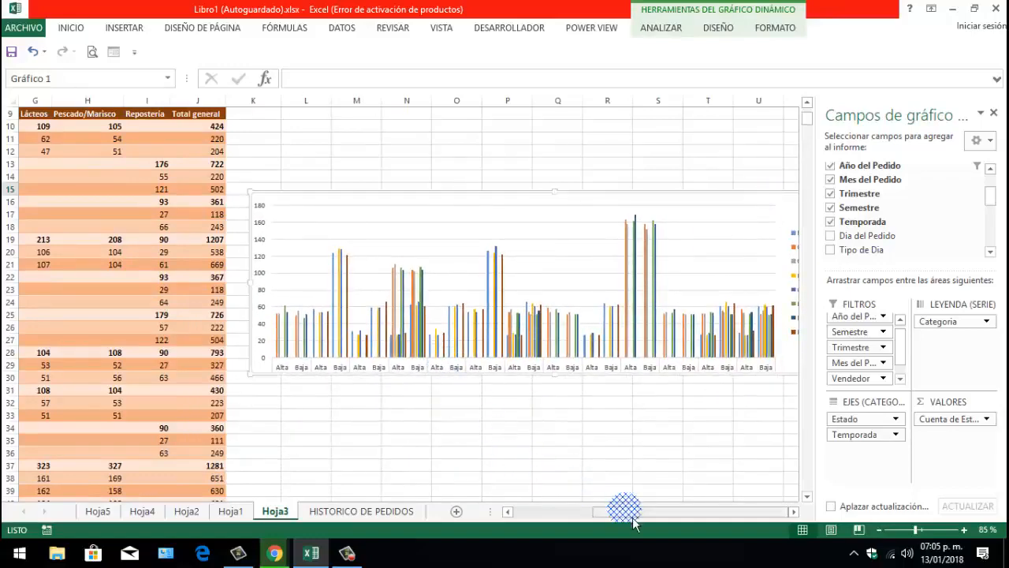
left_click_drag(623, 511, 509, 533)
scroll(446, 349, "down", 1, "ctrl")
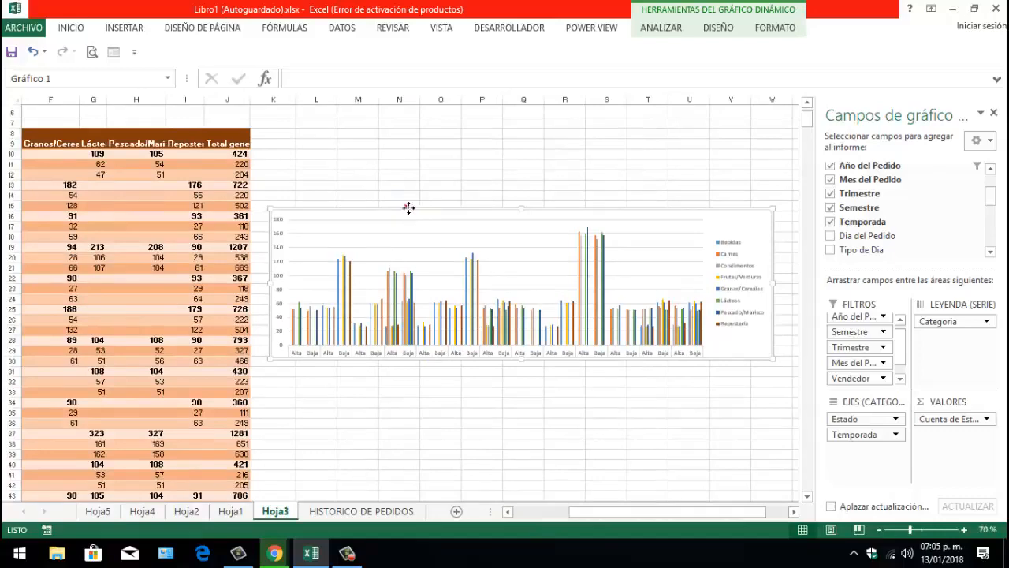
left_click_drag(409, 207, 387, 124)
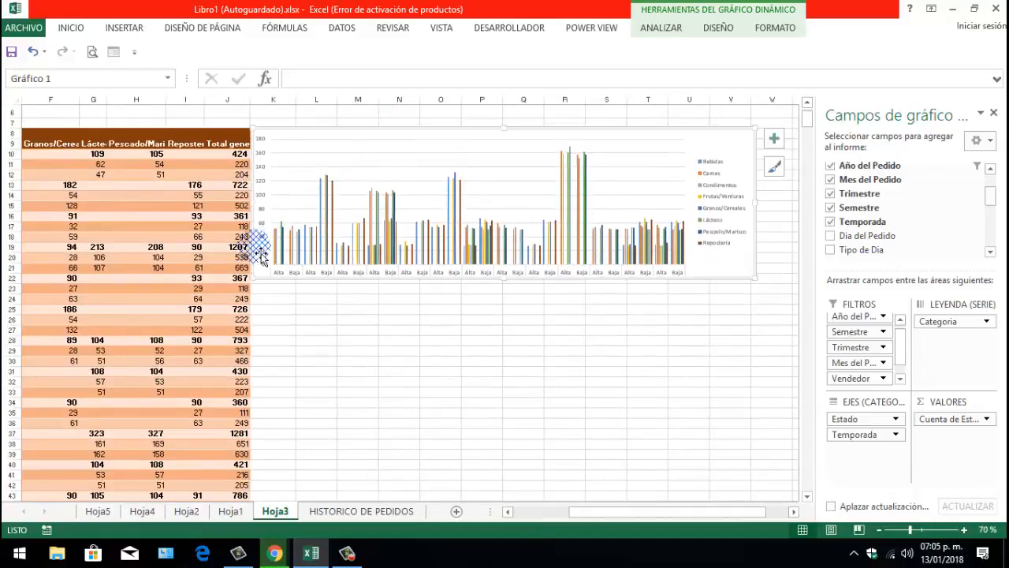
scroll(252, 254, "down", 2, "ctrl")
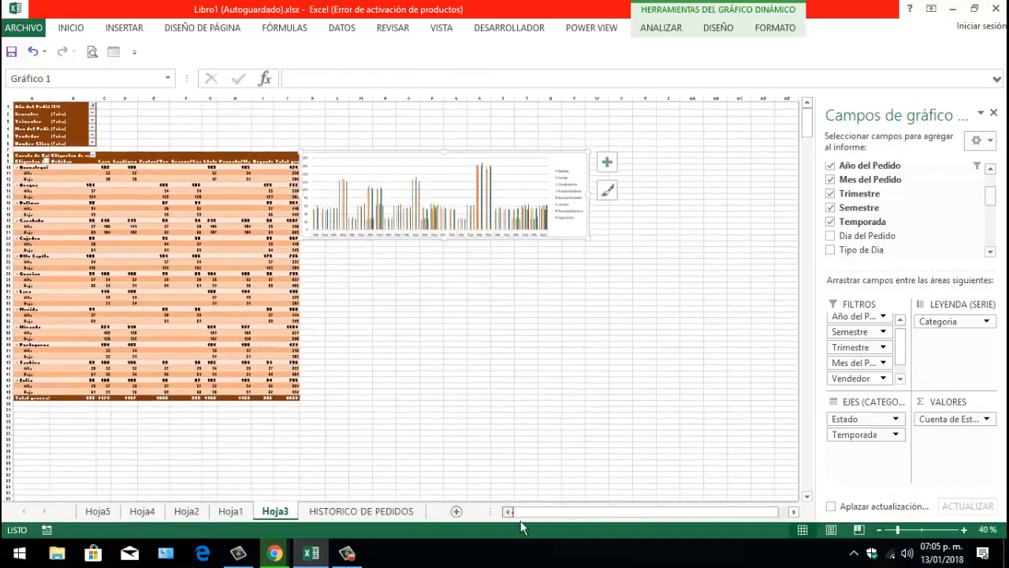
Change the Año del Pedido filter to 2017
scroll(241, 387, "up", 4, "ctrl")
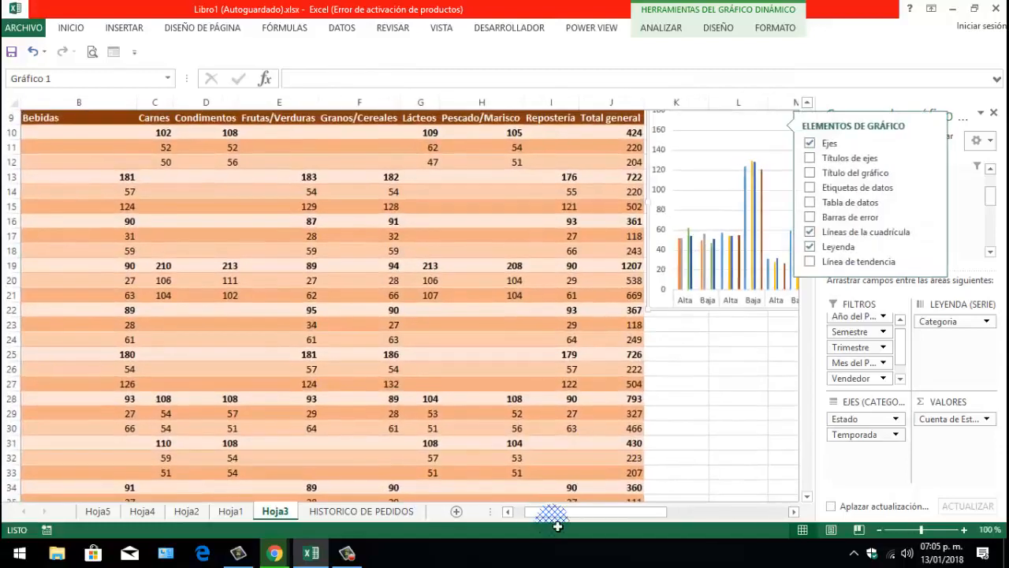
left_click_drag(552, 512, 542, 512)
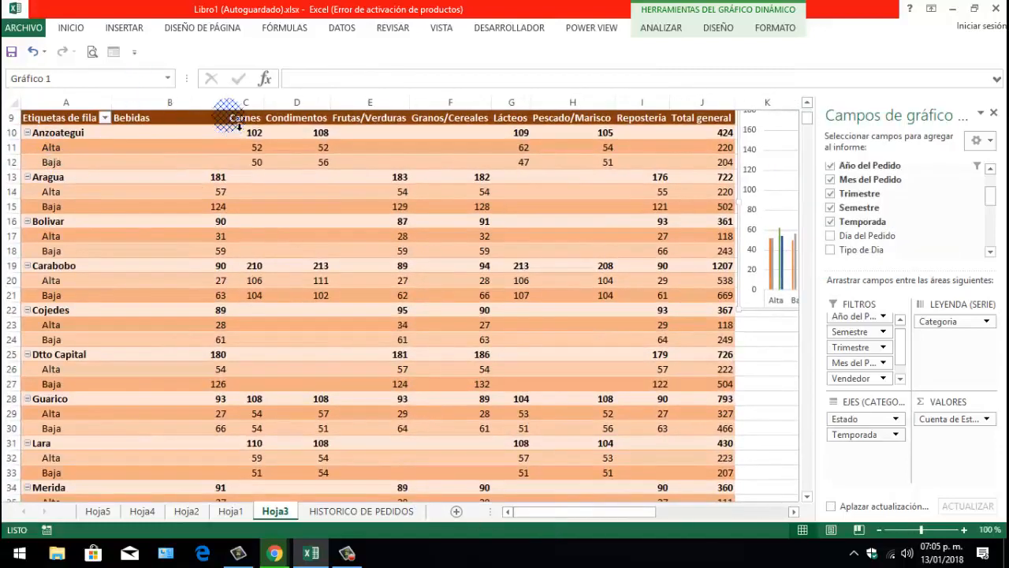
left_click_drag(235, 114, 190, 105)
scroll(250, 268, "up", 3)
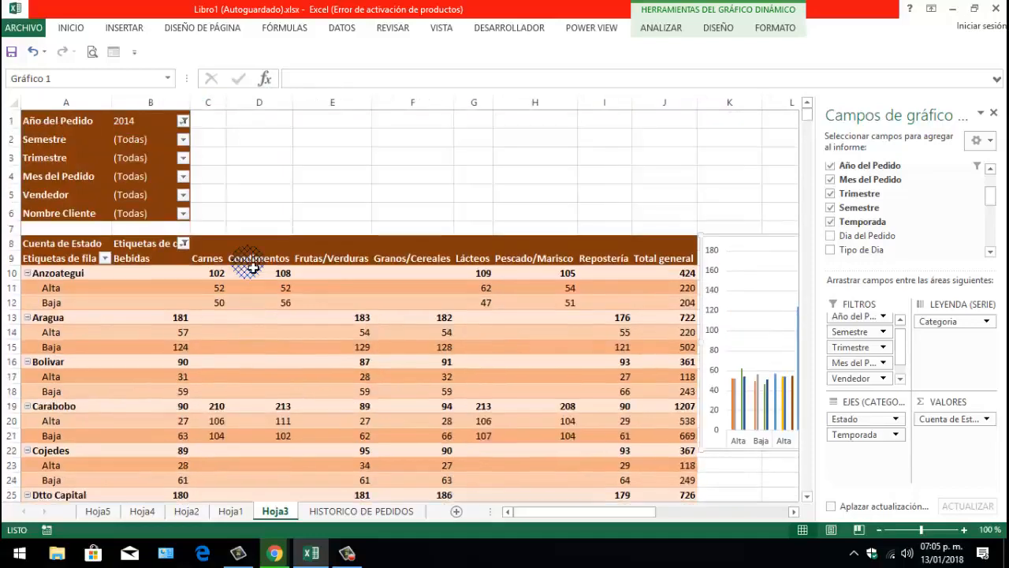
left_click(183, 121)
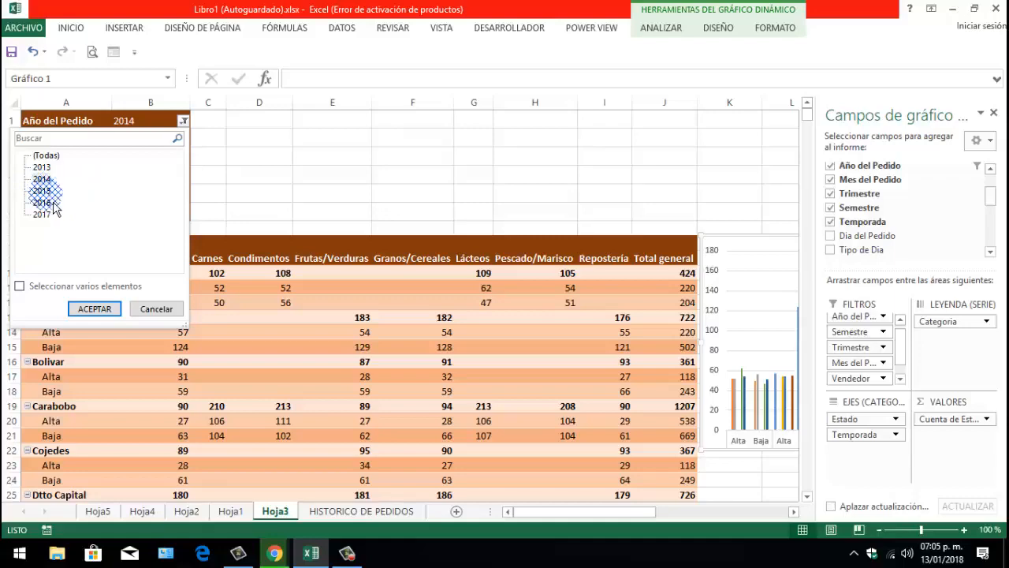
left_click(102, 309)
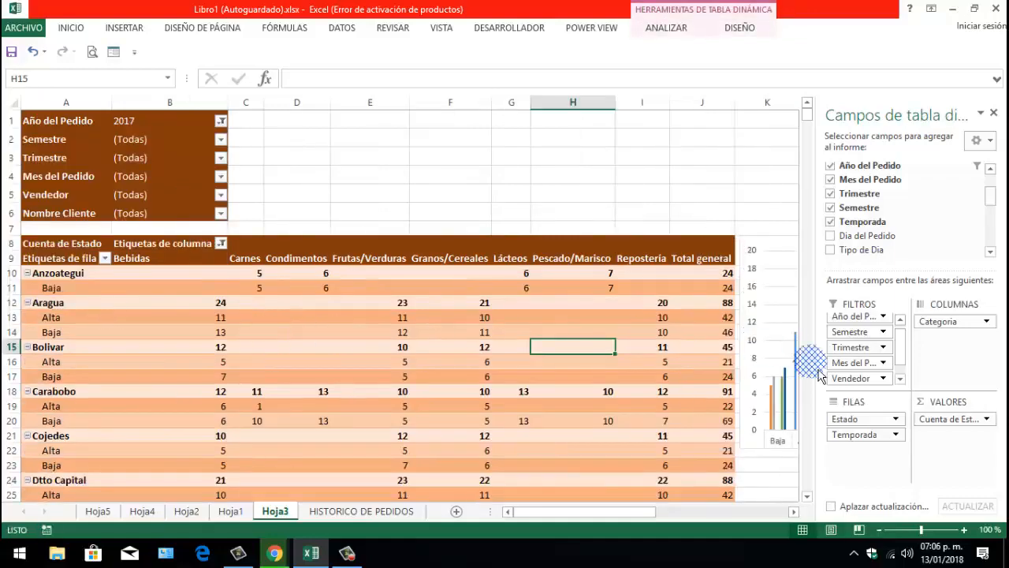
Hide the pivot field list and change the Año del Pedido filter to 2015
scroll(811, 363, "down", 3)
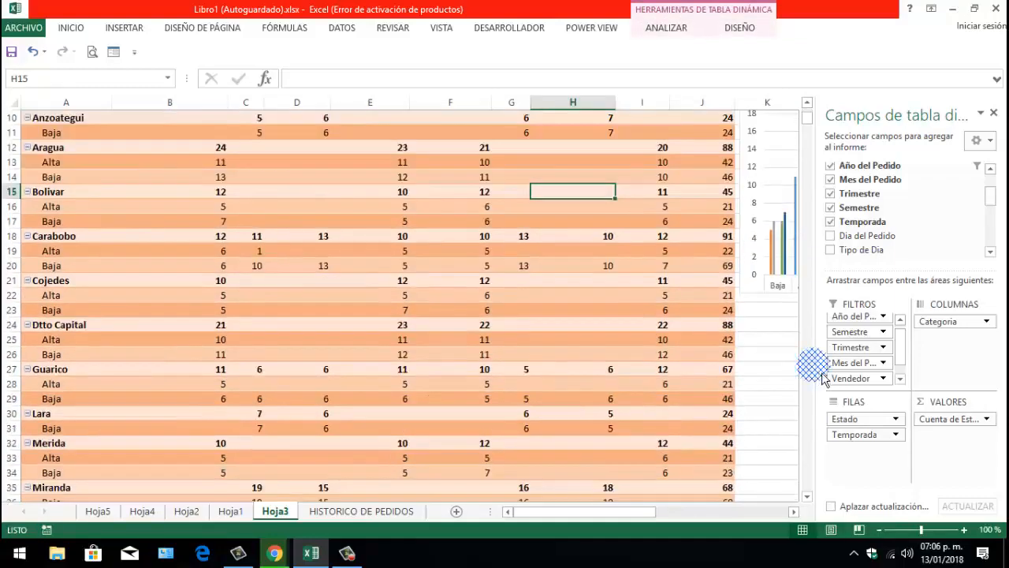
left_click(994, 114)
scroll(623, 147, "down", 3, "ctrl")
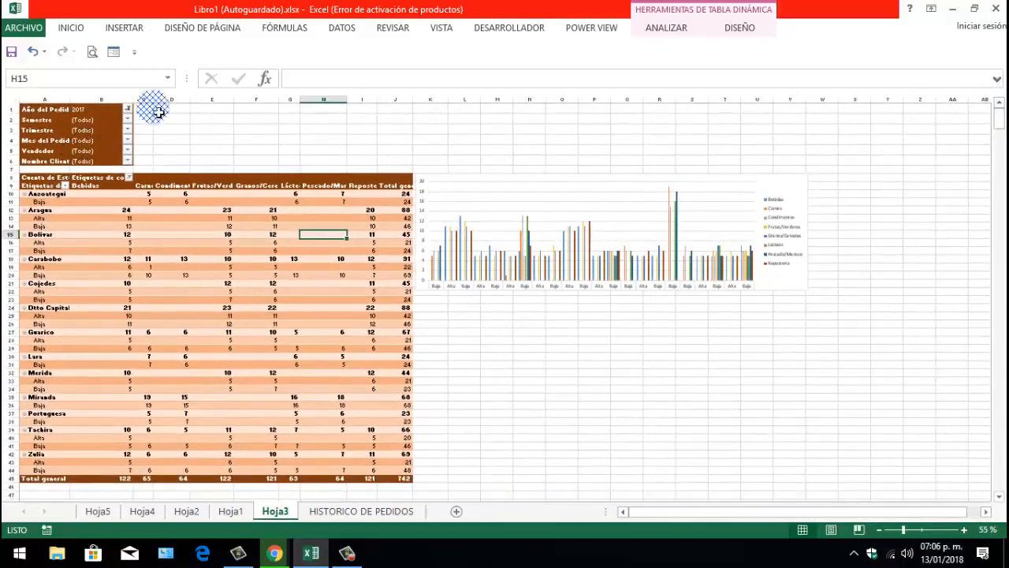
left_click(127, 109)
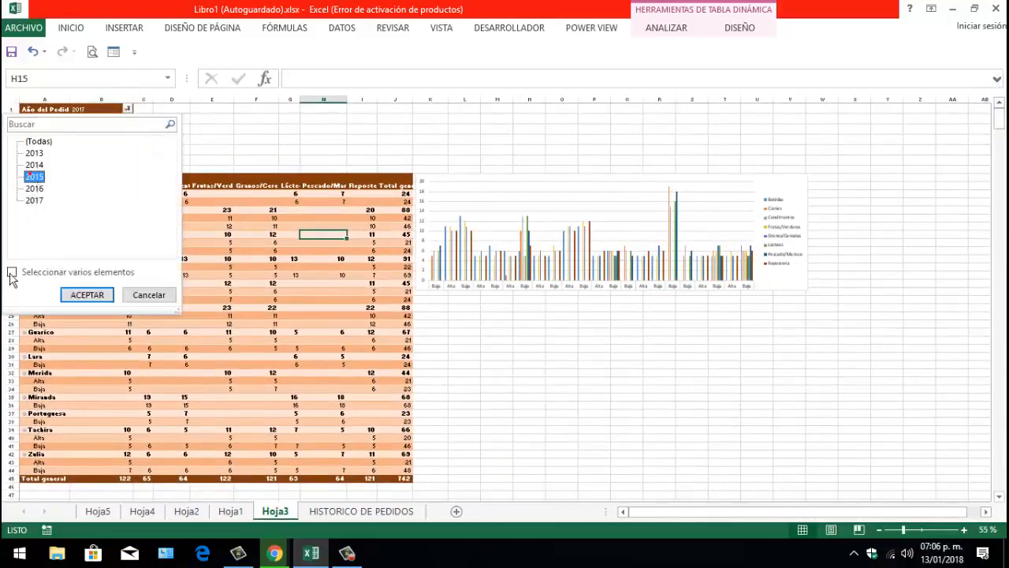
left_click(82, 296)
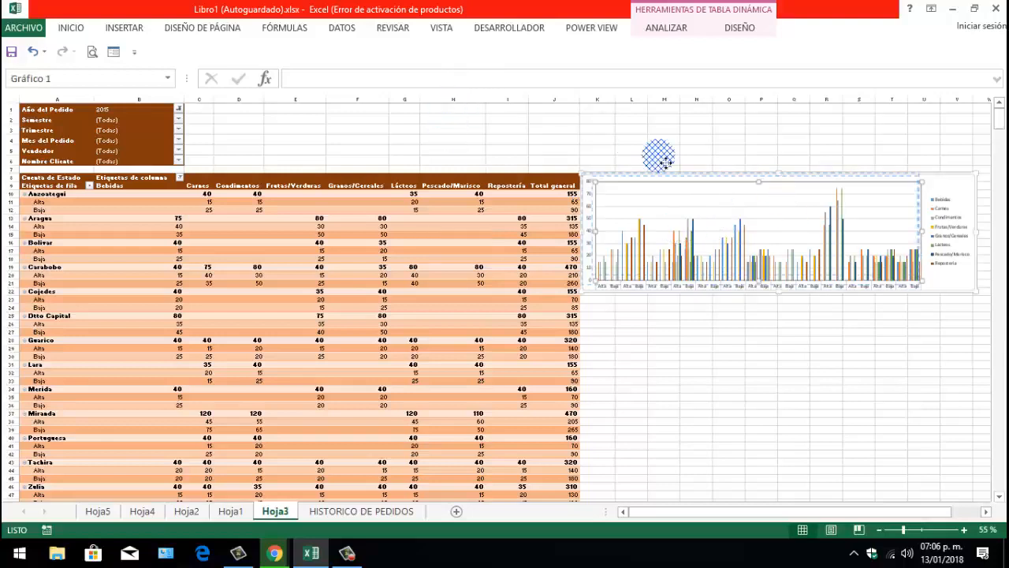
Shrink the pivot chart and fit it into the space above the table, beside the filter block, spanning columns C to J
left_click(884, 178)
left_click_drag(595, 184, 694, 221)
left_click_drag(758, 219, 268, 112)
left_click_drag(356, 191, 351, 164)
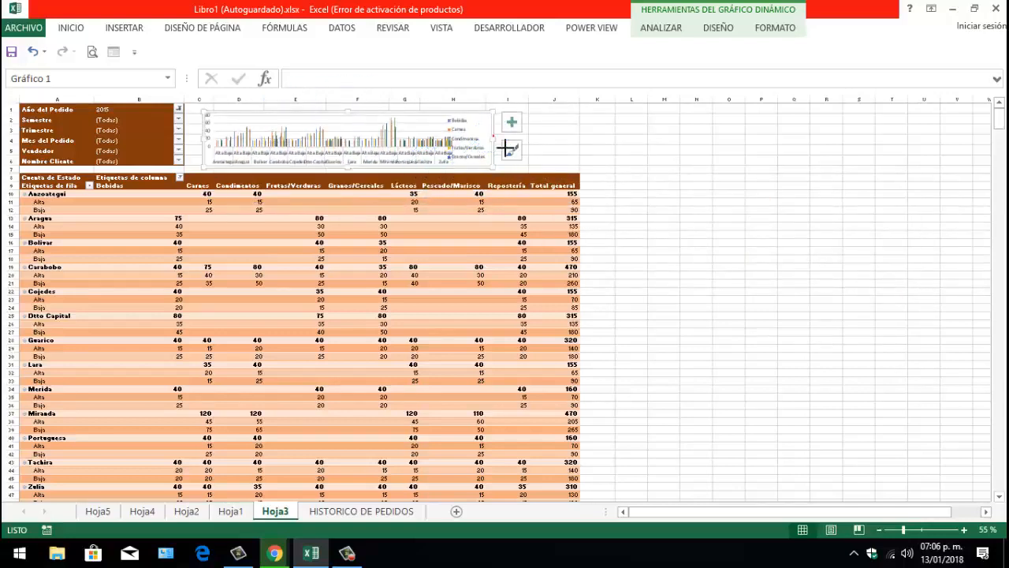
left_click_drag(505, 148, 592, 164)
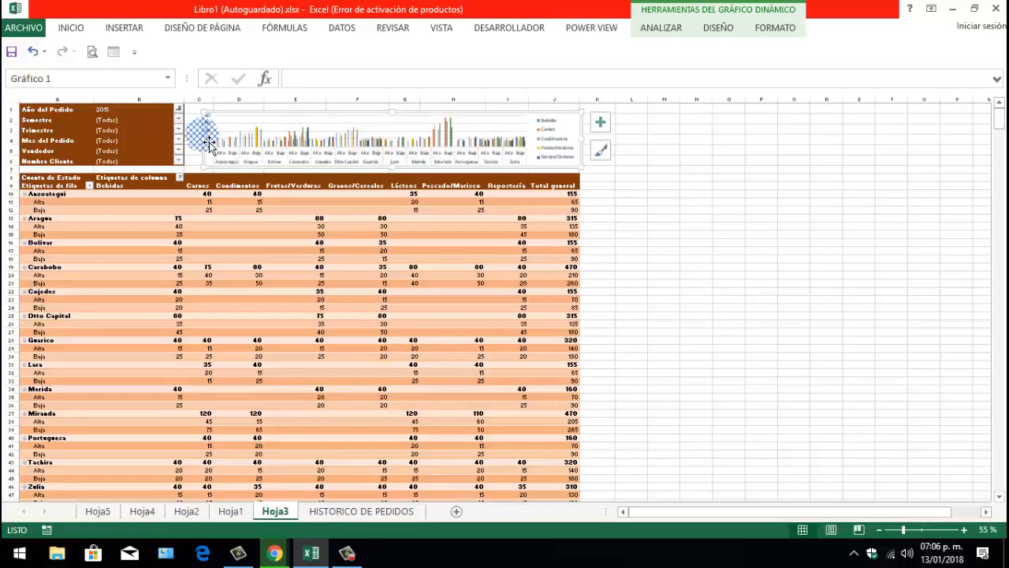
left_click_drag(205, 140, 210, 150)
left_click_drag(387, 111, 385, 104)
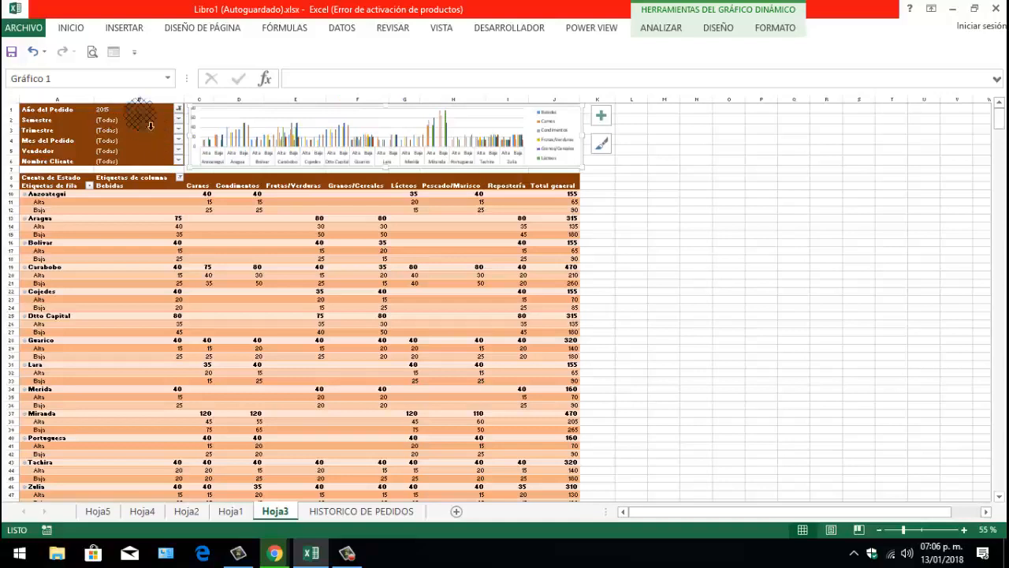
Change the Año del Pedido filter to 2014 and review the seasonal table down to its totals
left_click(178, 110)
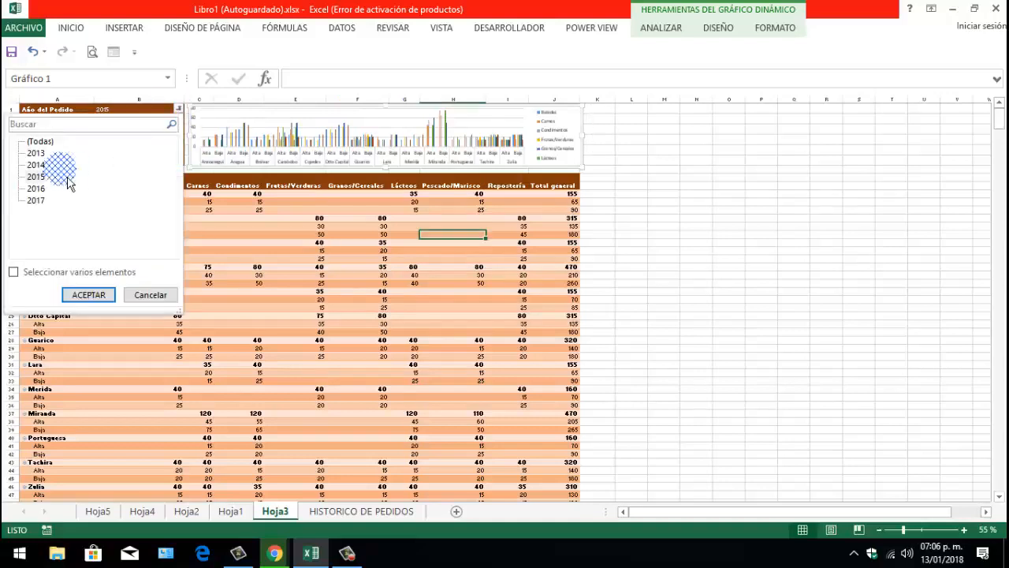
left_click(104, 297)
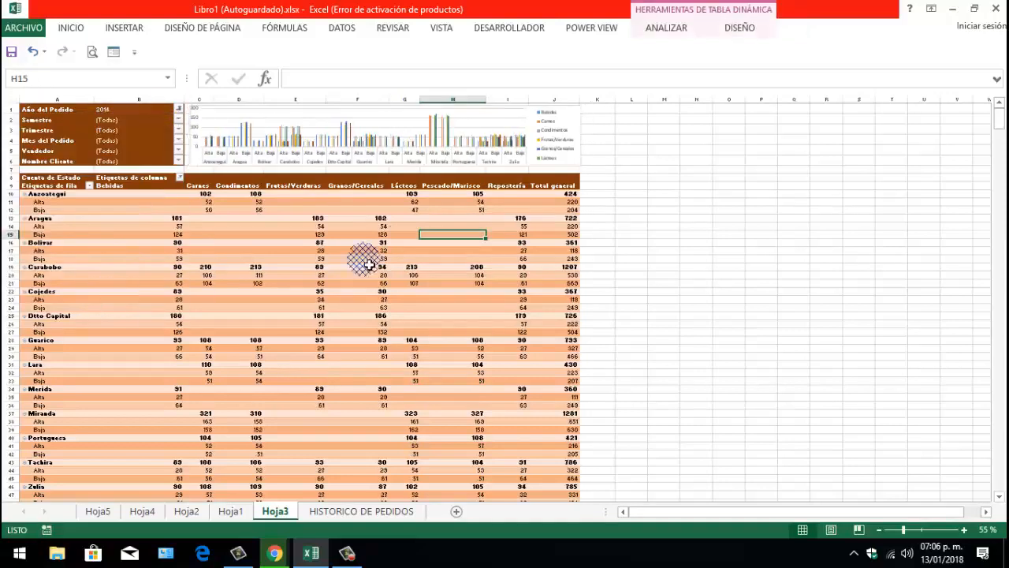
scroll(277, 316, "down", 2)
scroll(278, 315, "up", 2)
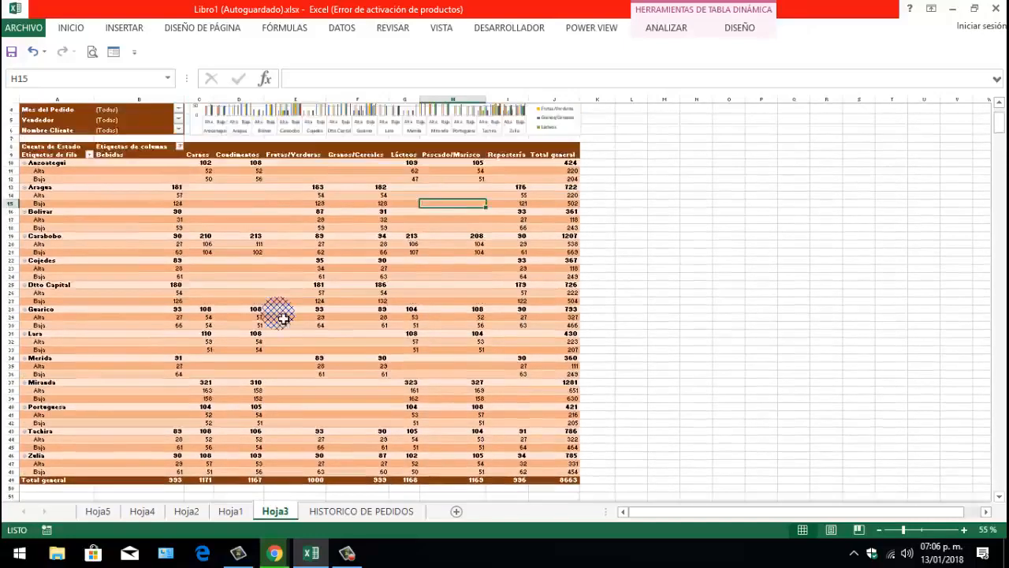
Reset the Año del Pedido filter to (Todas) so the pivot table covers every year
scroll(450, 153, "up", 2, "ctrl")
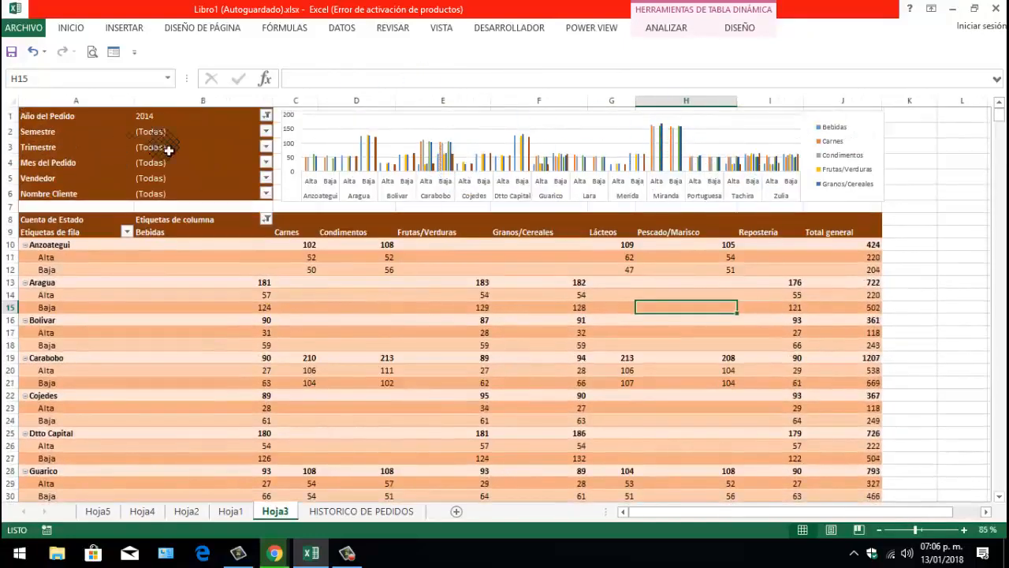
left_click(265, 115)
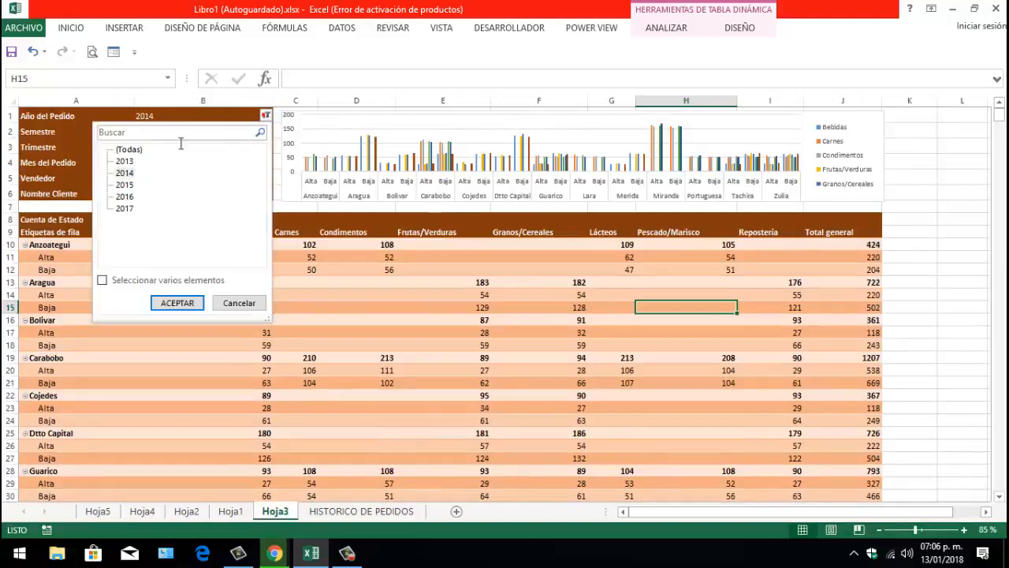
left_click(175, 302)
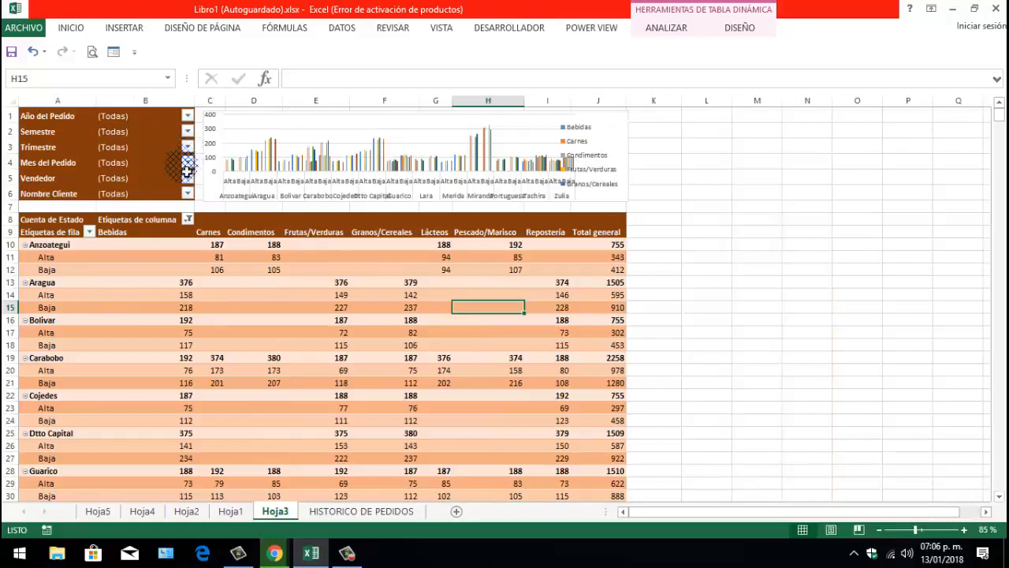
Filter Vendedor to the first salesperson in the list and look over the state rows
left_click(188, 181)
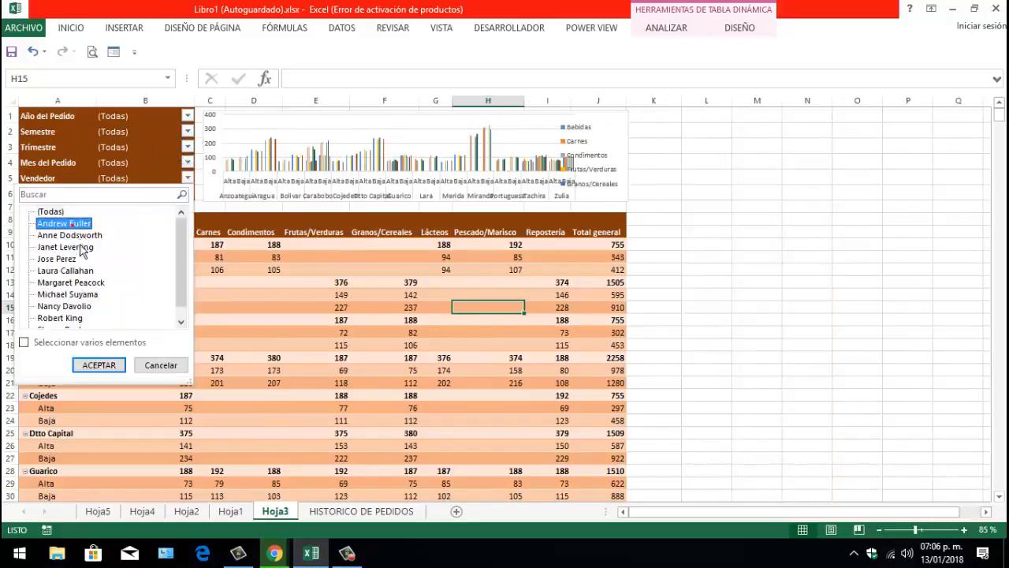
left_click(98, 365)
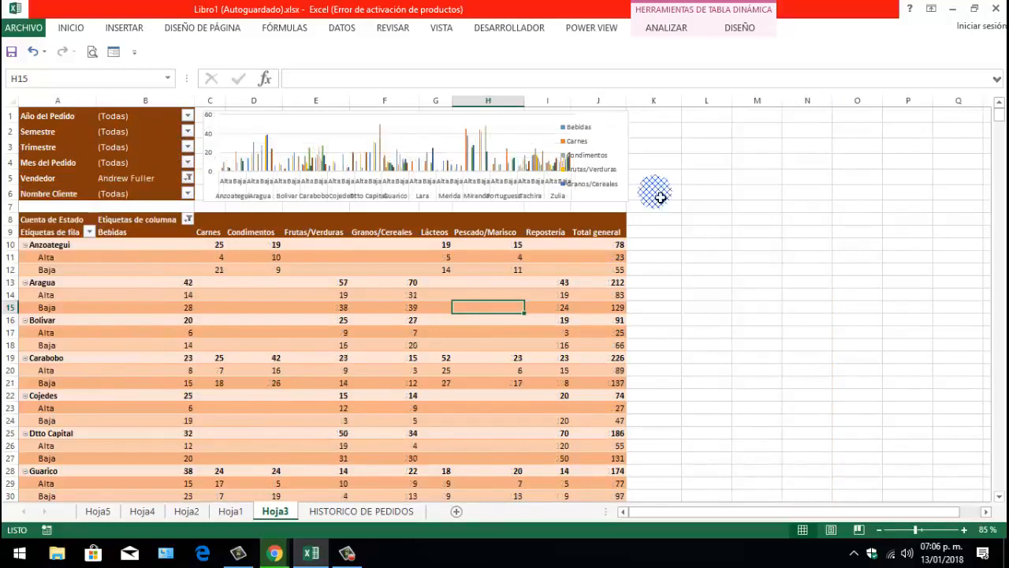
scroll(236, 304, "down", 4)
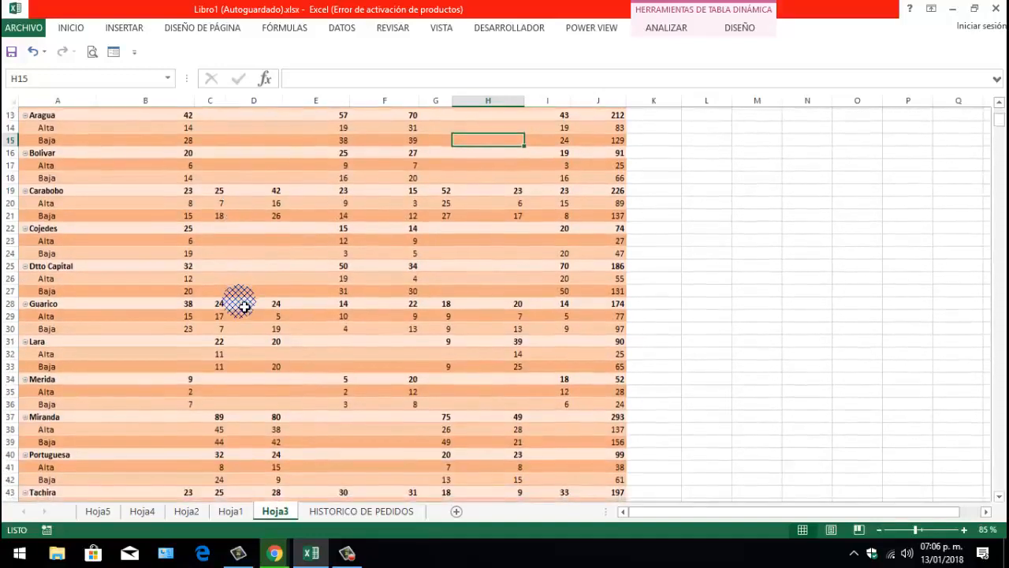
scroll(243, 306, "up", 4)
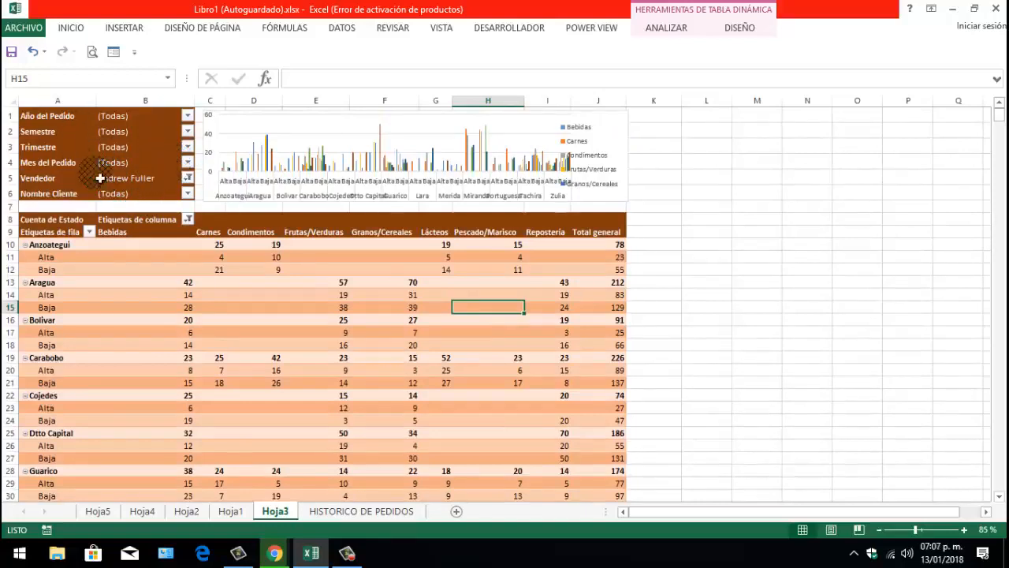
Filter Mes del Pedido with multiple selection to Enero, Febrero, Marzo and Abril
left_click(189, 163)
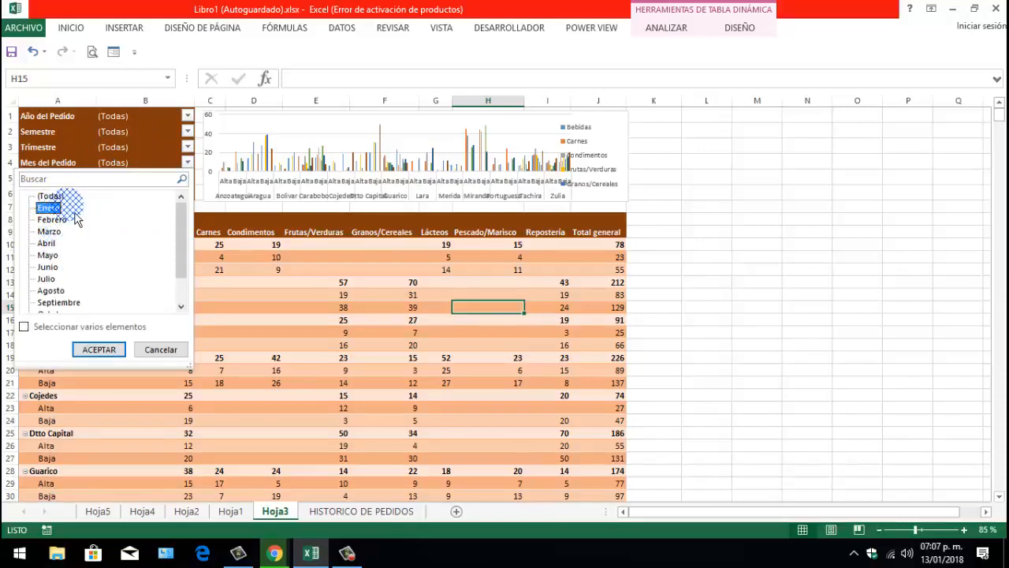
left_click(24, 325)
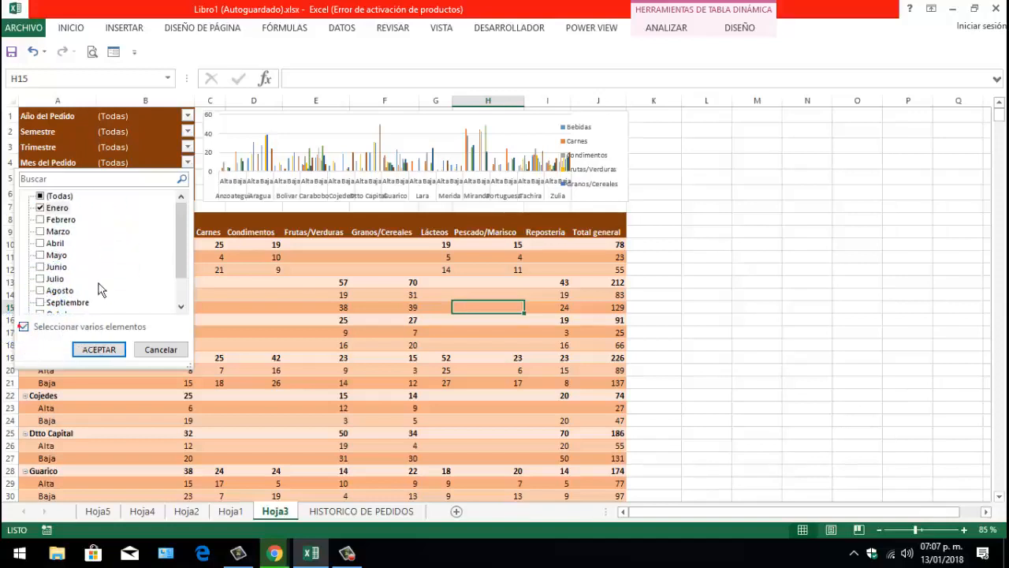
left_click(41, 196)
left_click(41, 208)
left_click(48, 219)
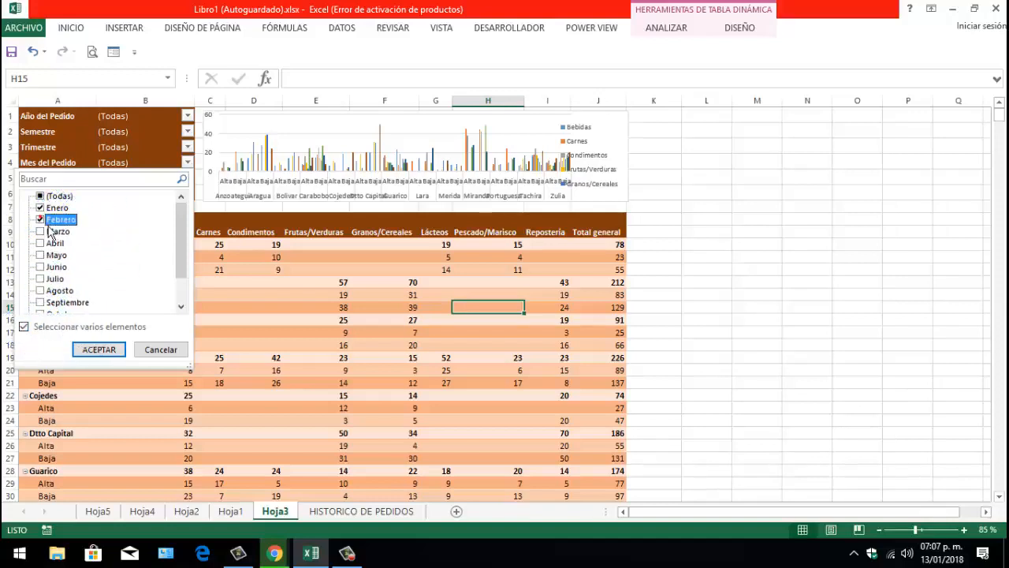
left_click(49, 231)
left_click(49, 243)
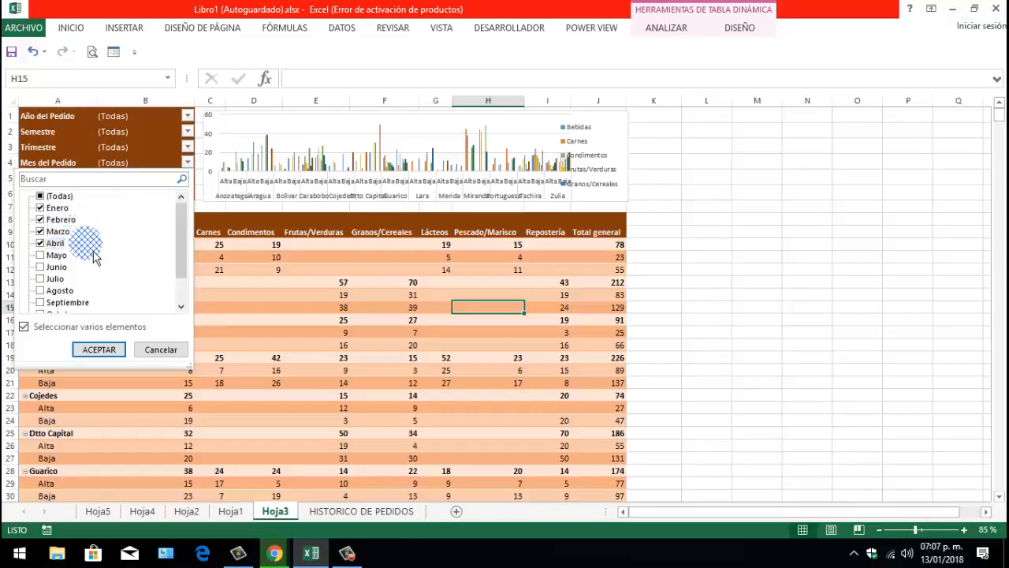
left_click(98, 349)
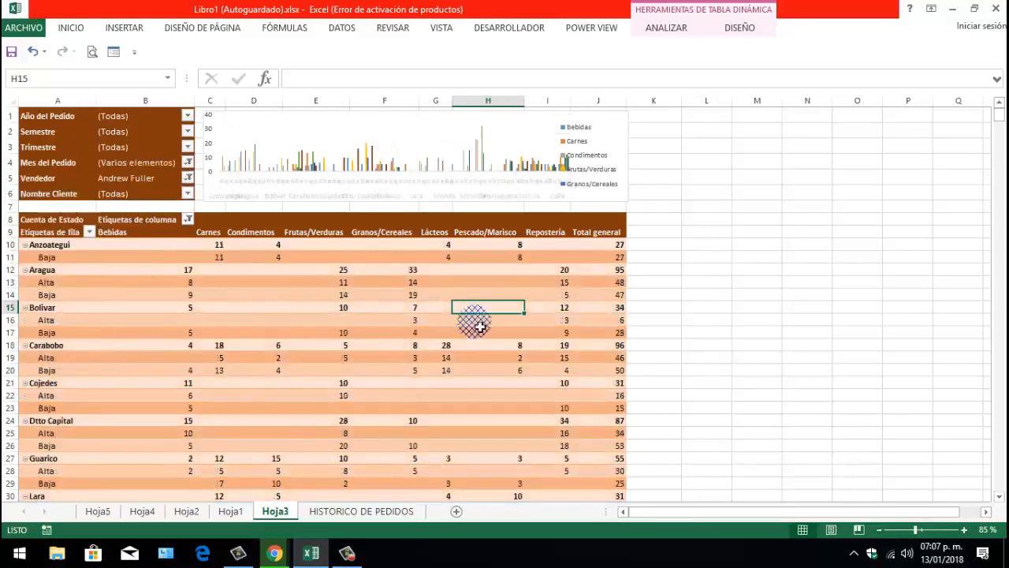
Review the filtered pivot table from the chart and first states down to the Total general row
scroll(371, 290, "down", 6)
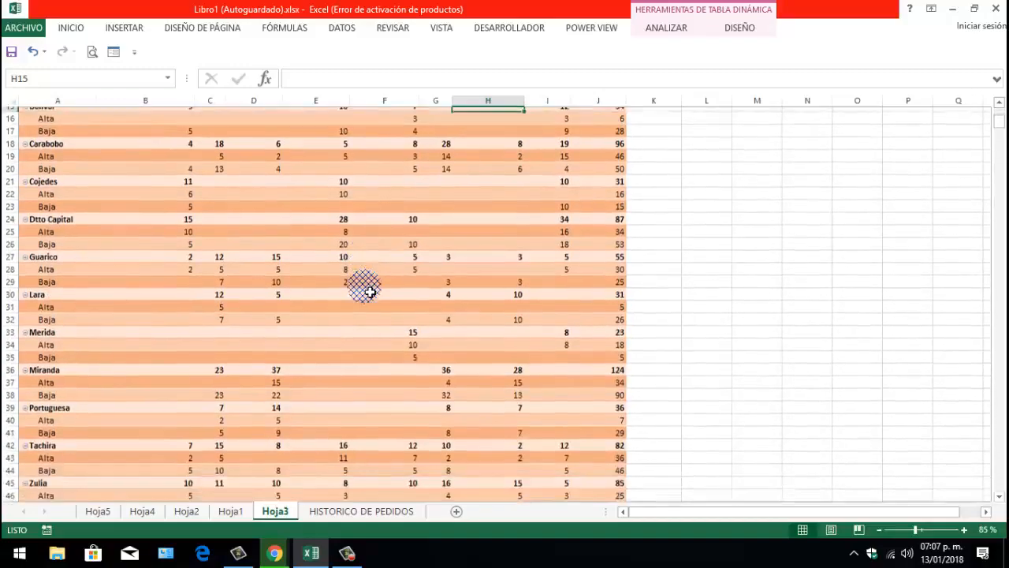
scroll(371, 290, "up", 6)
scroll(371, 290, "down", 1, "ctrl")
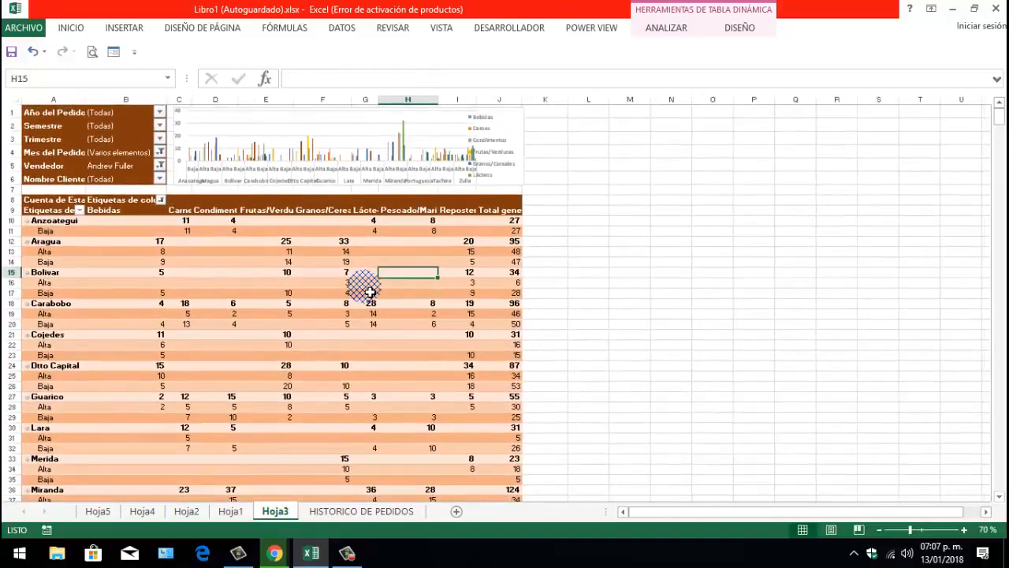
scroll(370, 292, "down", 3)
scroll(370, 292, "up", 3)
scroll(370, 293, "down", 5)
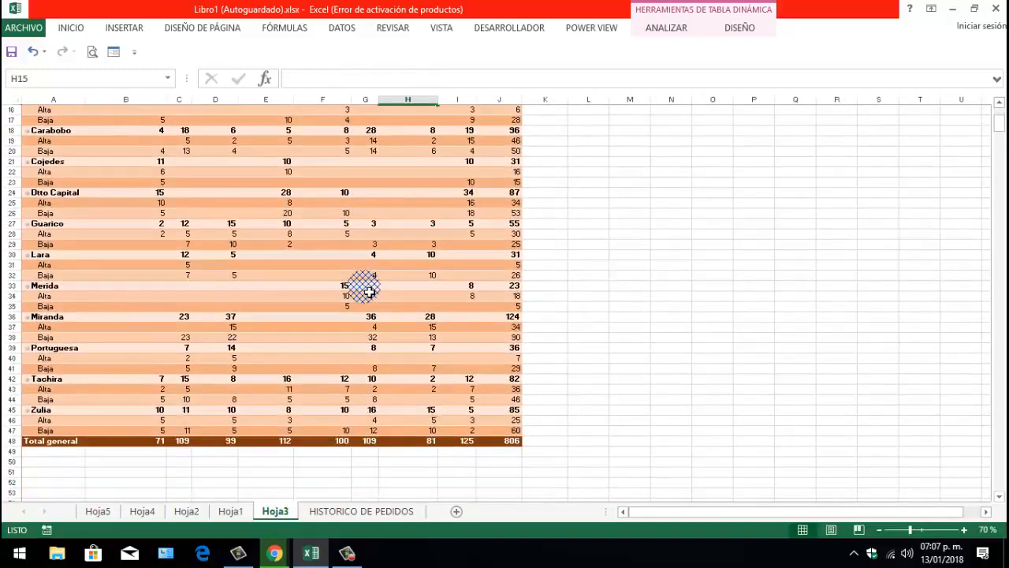
scroll(369, 292, "up", 5)
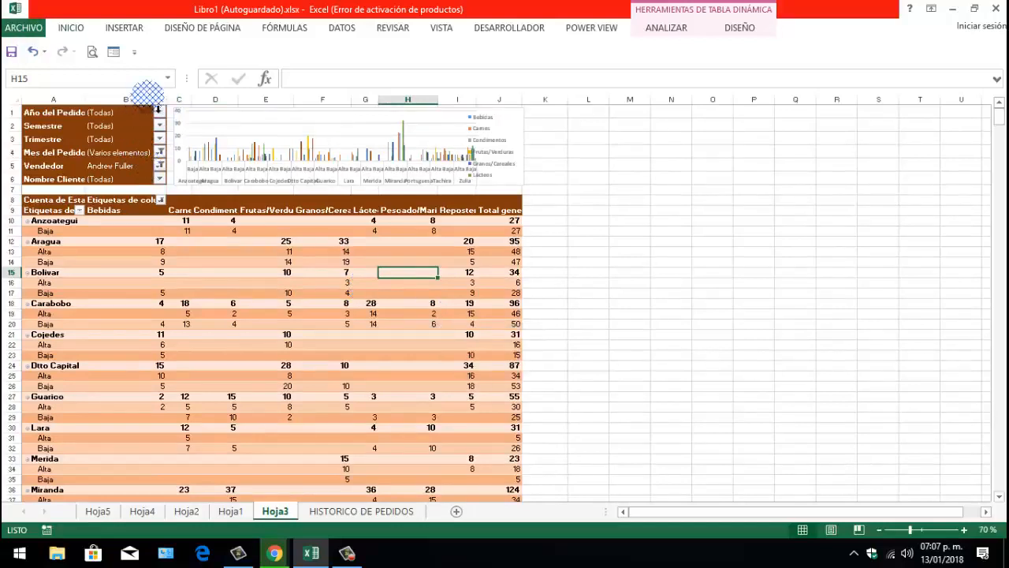
Reset the Vendedor filter to (Todas) and review the state and season rows for all salespeople
left_click(161, 167)
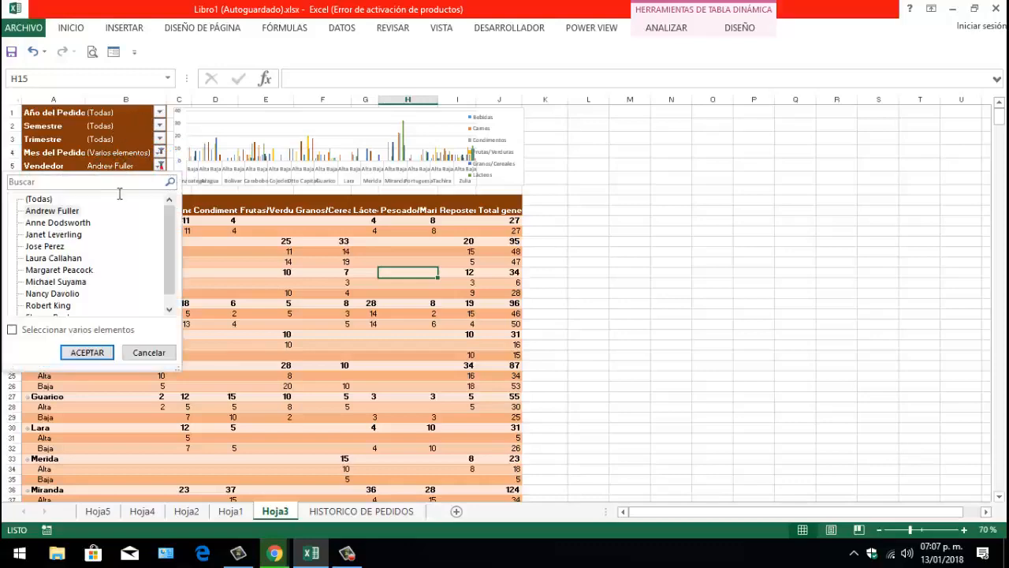
left_click(39, 198)
left_click(87, 355)
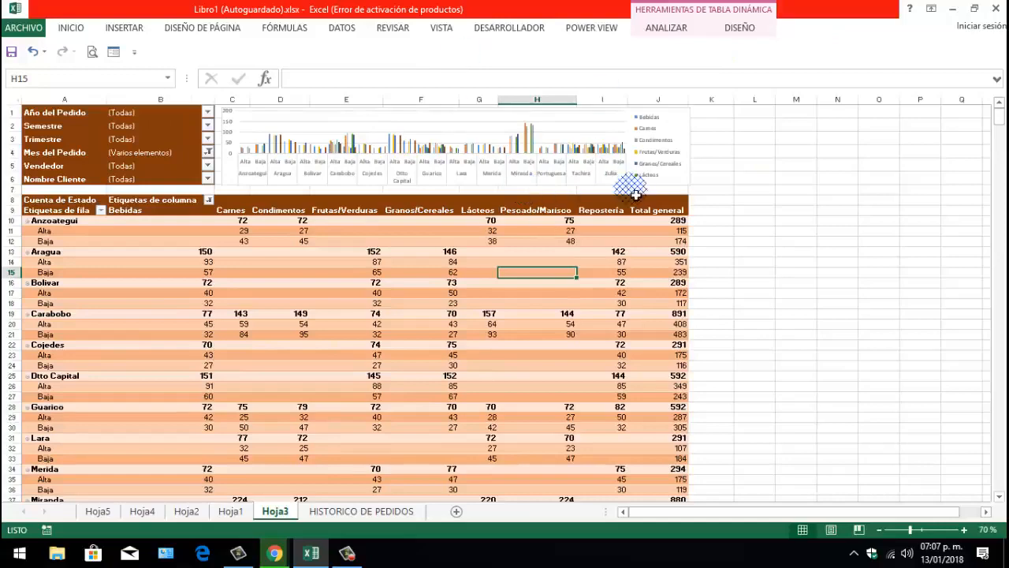
scroll(641, 178, "down", 3)
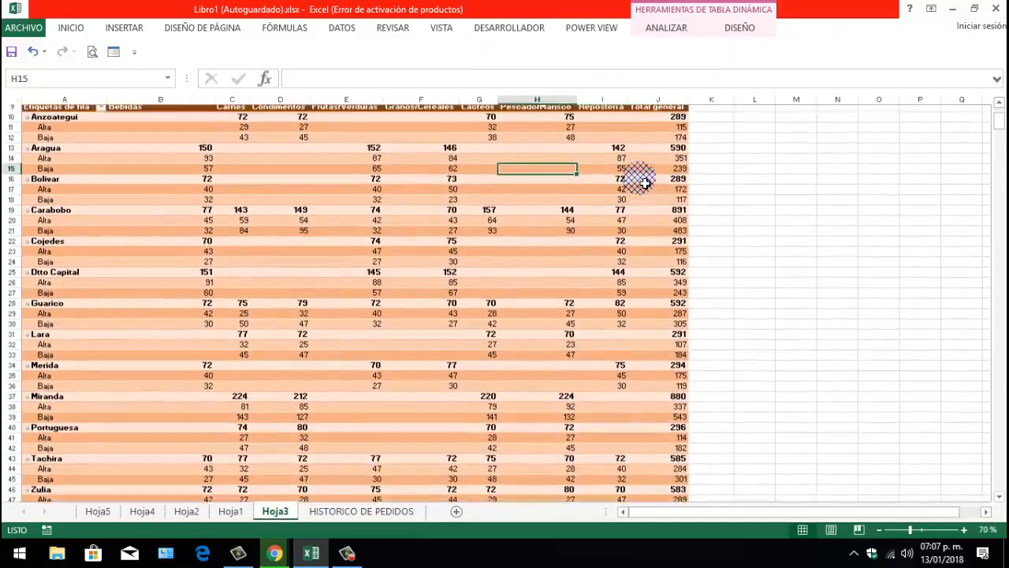
scroll(631, 175, "up", 3)
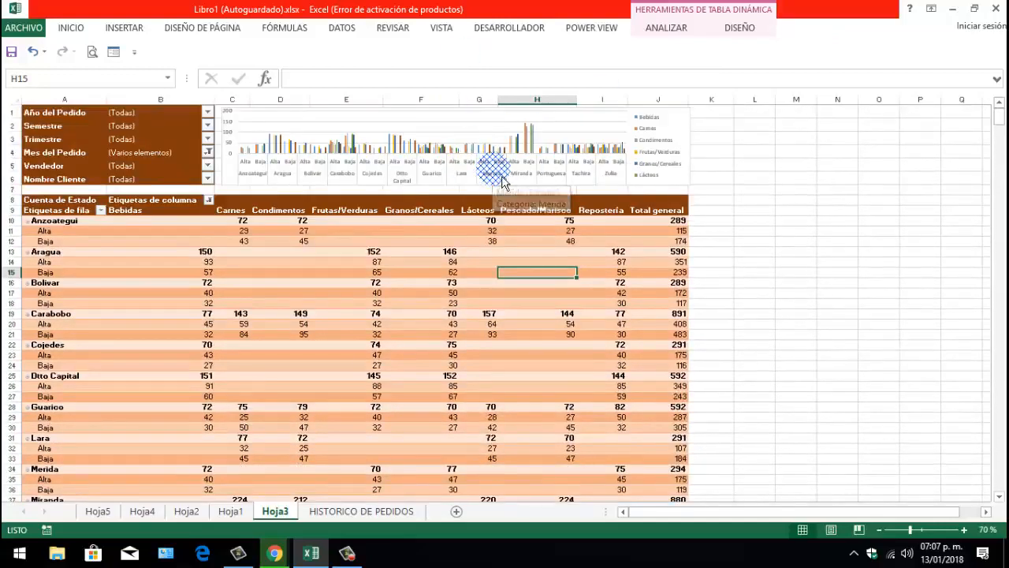
scroll(493, 170, "down", 4)
scroll(492, 170, "up", 4)
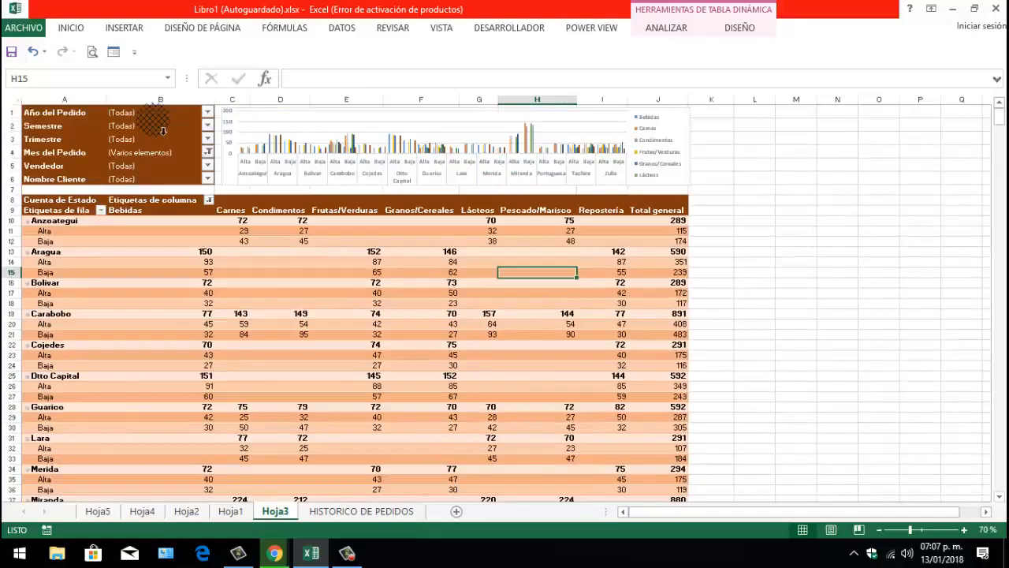
Reset the Mes del Pedido filter to (Todas) and look through the unfiltered table
left_click(207, 151)
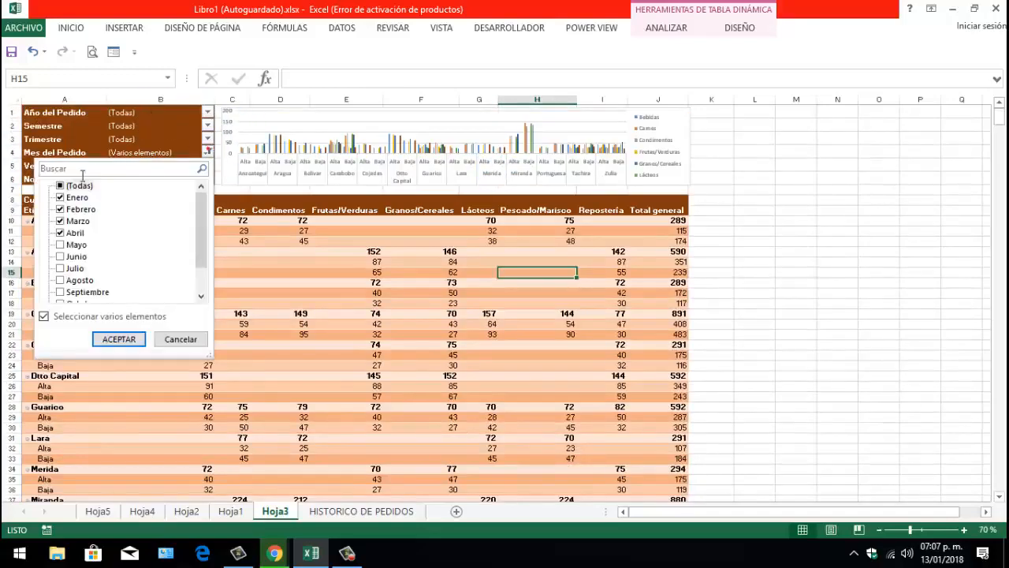
left_click(60, 186)
left_click(107, 340)
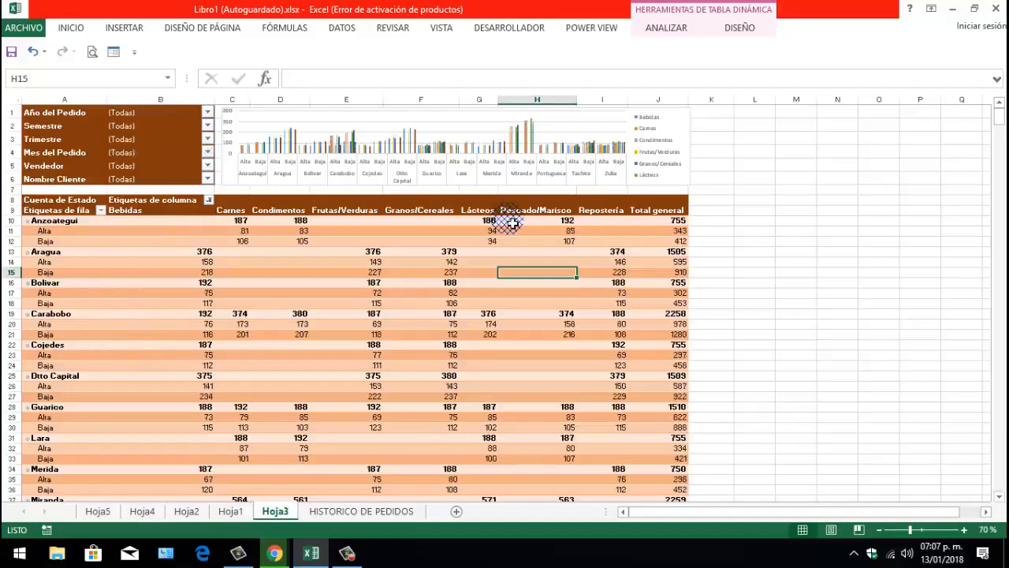
scroll(416, 302, "down", 6)
scroll(428, 277, "up", 6)
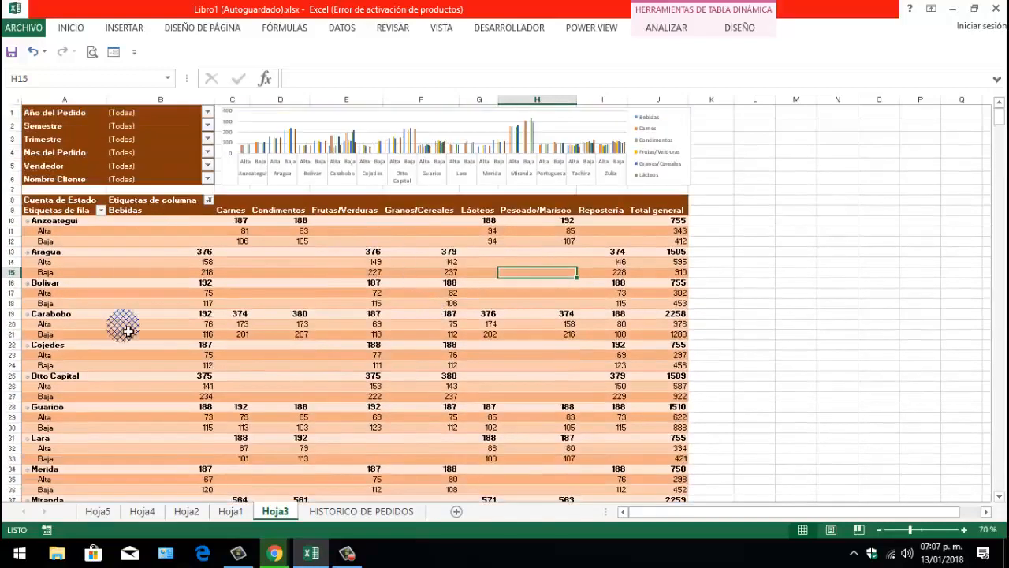
Inspect the empty Aragua cells and the category headings, and bring up the data commands
mouse_move(237, 278)
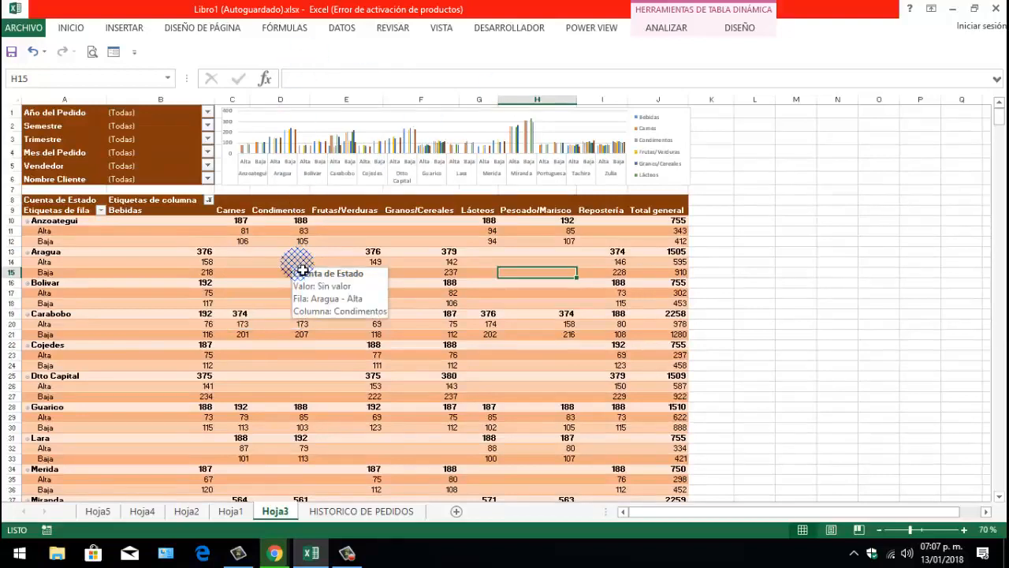
mouse_move(225, 213)
left_mouse_down()
mouse_move(266, 180)
mouse_move(308, 208)
left_mouse_up()
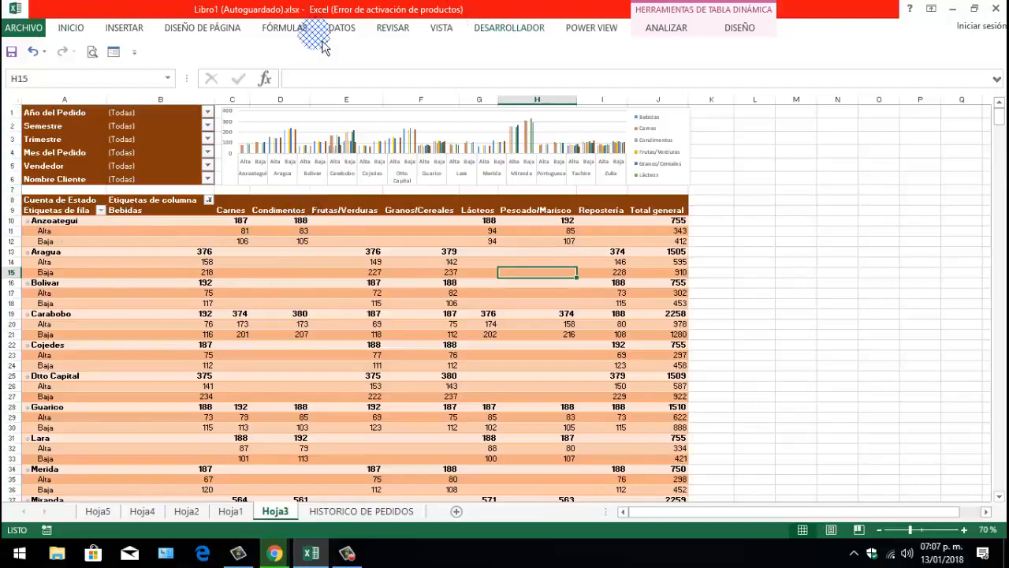
left_click(342, 28)
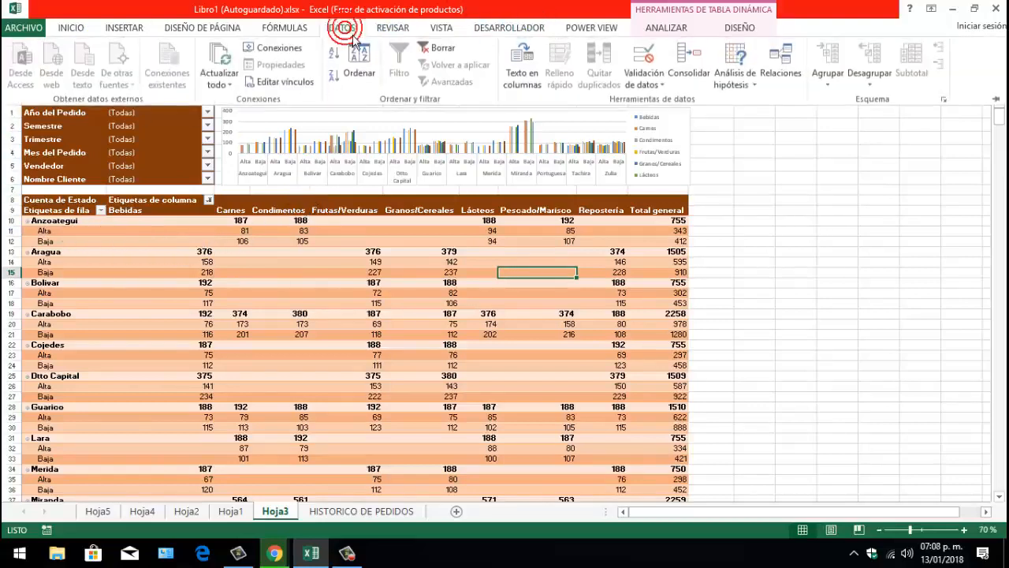